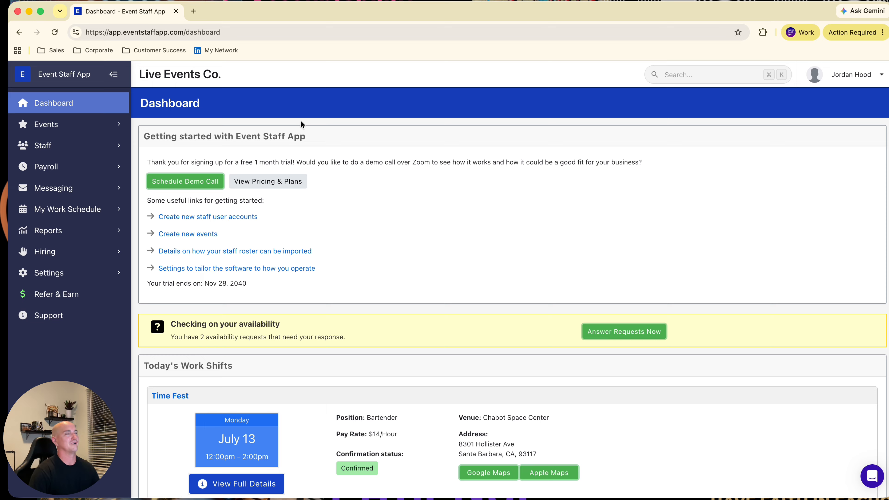
# Look over the dashboard's getting-started links, availability notice and today's work shifts
pyautogui.scroll(-1, 342, 170)
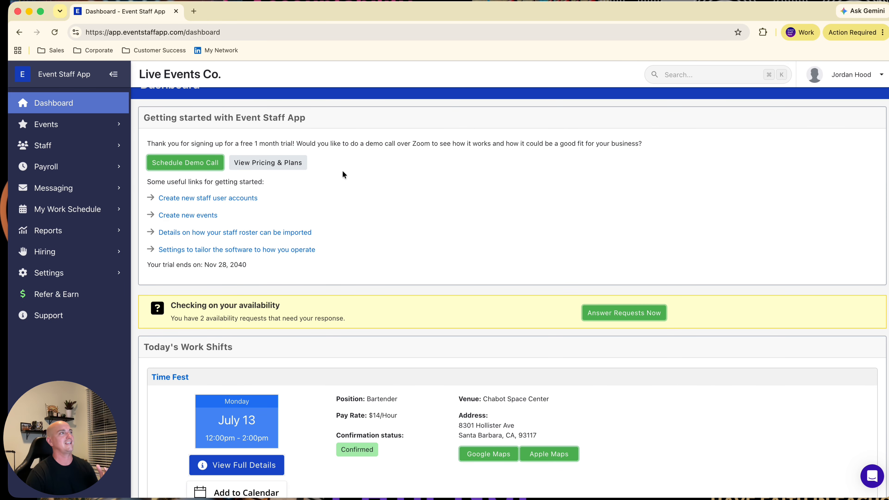
pyautogui.scroll(1, 342, 170)
pyautogui.scroll(-1, 370, 198)
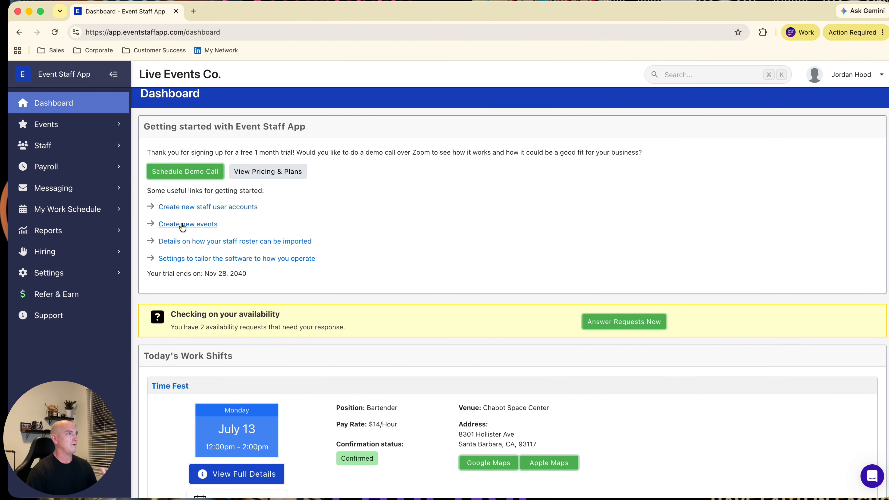
pyautogui.scroll(-5, 391, 246)
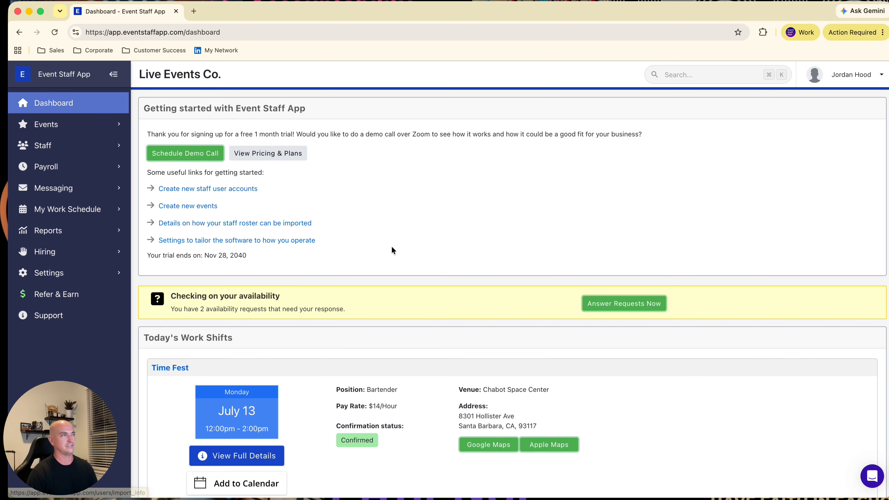
pyautogui.scroll(-4, 381, 211)
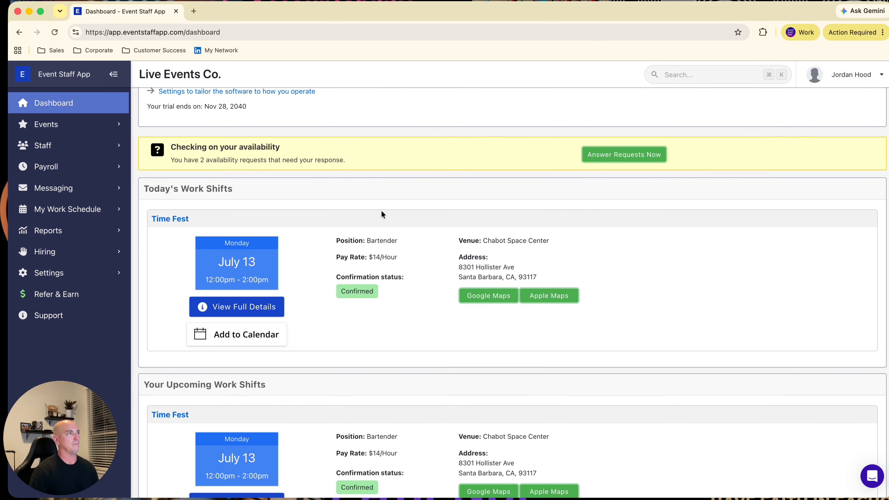
pyautogui.scroll(10, 382, 211)
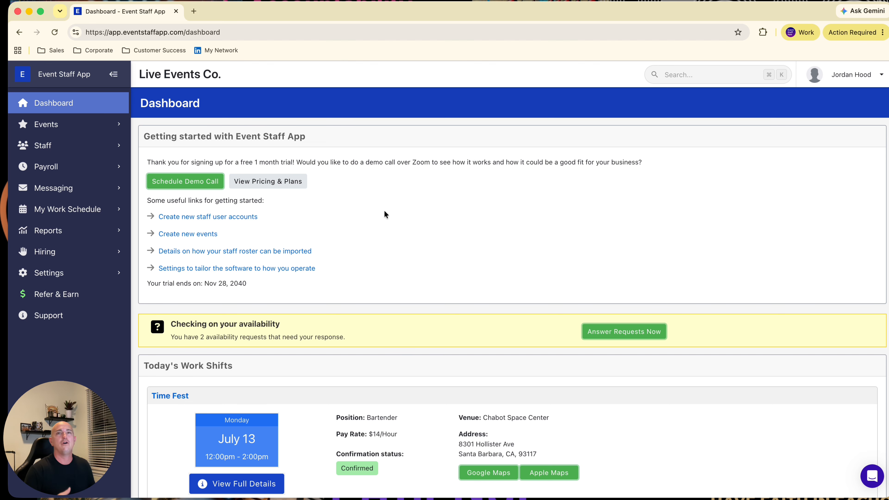
pyautogui.scroll(-1, 384, 211)
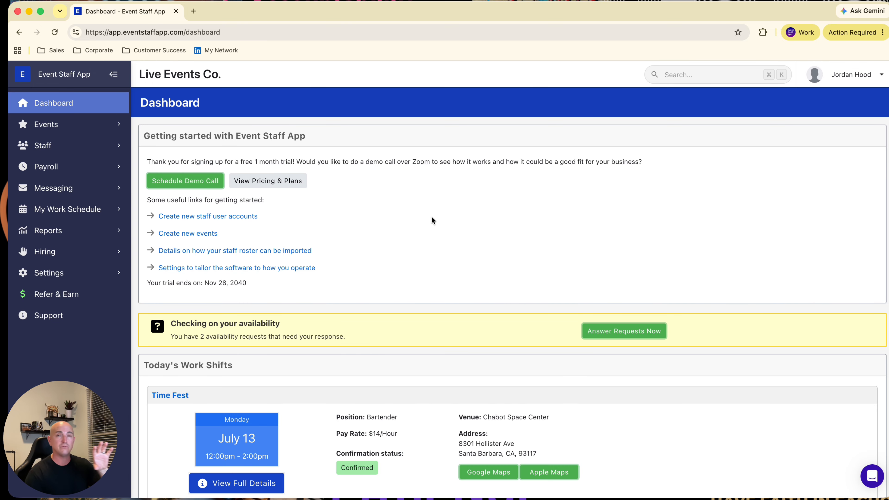
# Review the shift details listed under today's work shifts and the upcoming work shifts on the dashboard
pyautogui.scroll(-4, 440, 226)
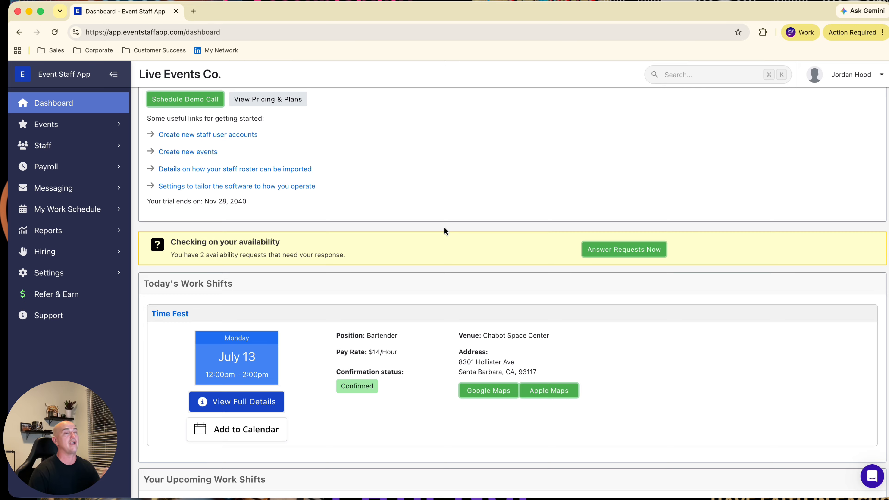
pyautogui.scroll(-4, 444, 229)
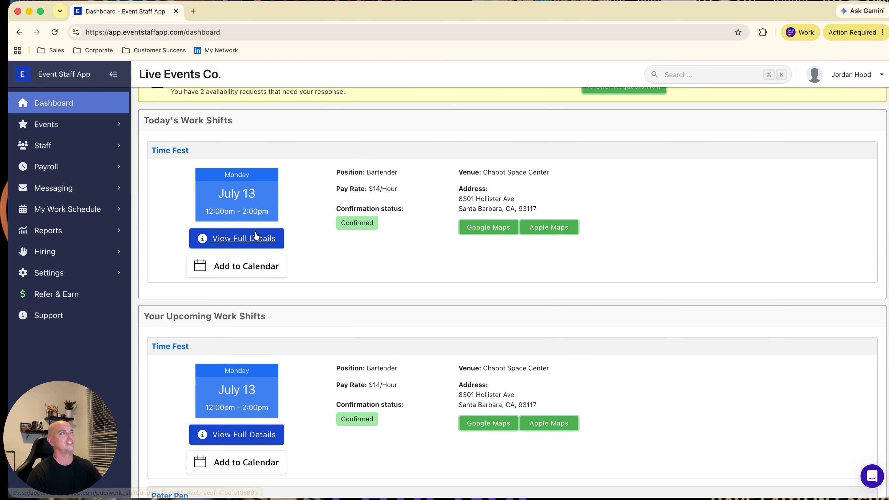
pyautogui.scroll(-7, 315, 170)
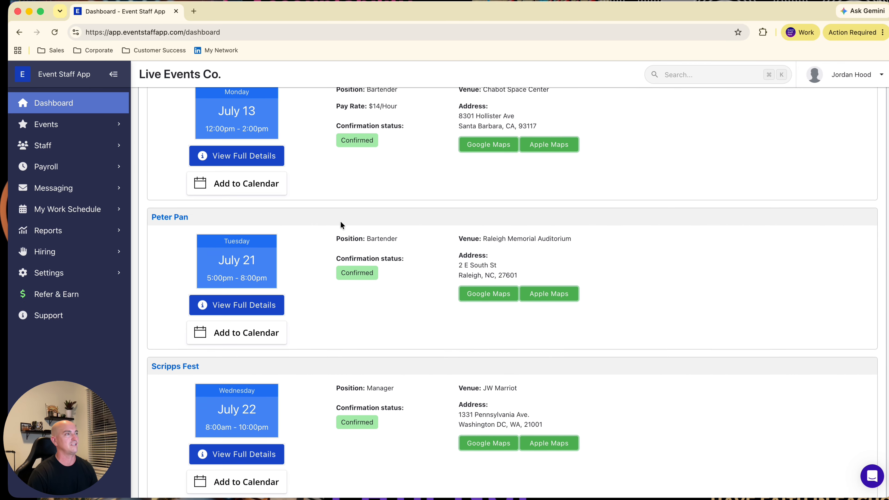
pyautogui.scroll(7, 332, 240)
pyautogui.scroll(-5, 332, 239)
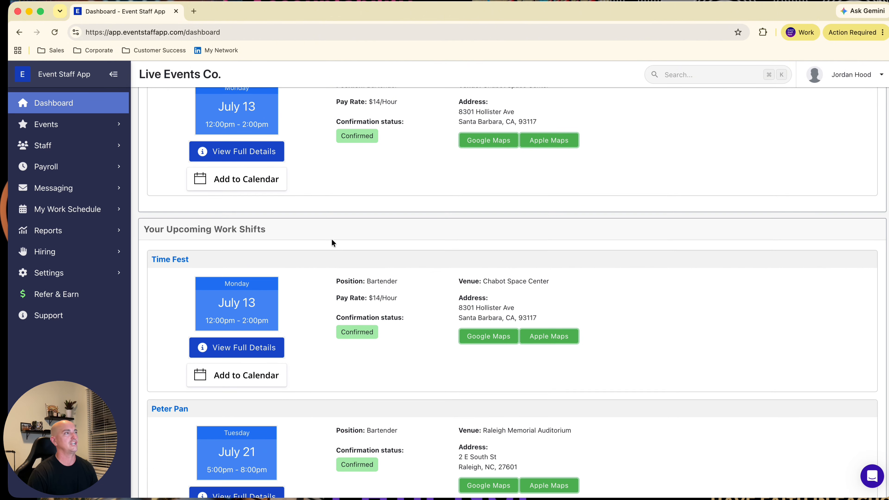
pyautogui.scroll(-3, 333, 242)
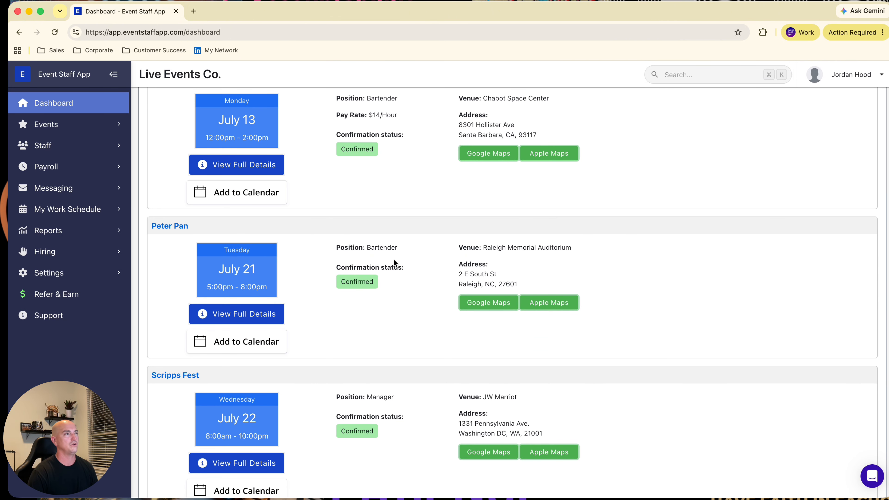
# View the calendar services offered for adding the upcoming Time Fest shift, and close the list without choosing one
pyautogui.scroll(3, 350, 286)
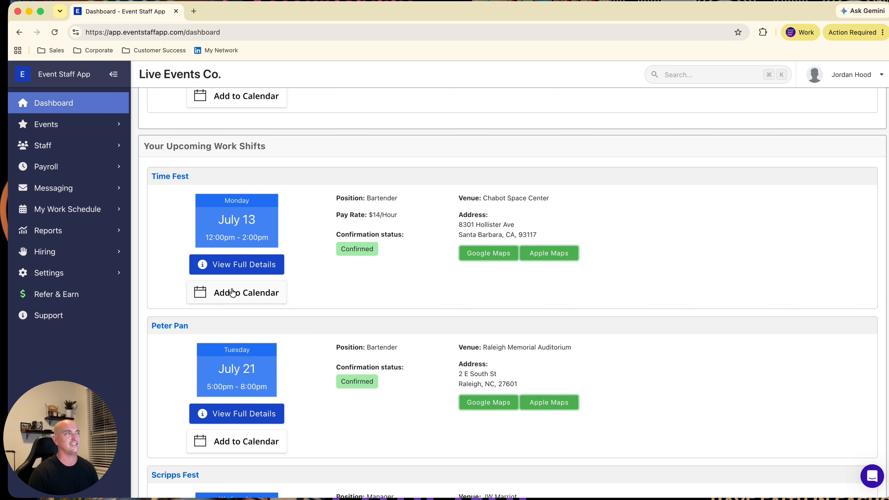
pyautogui.click(242, 292)
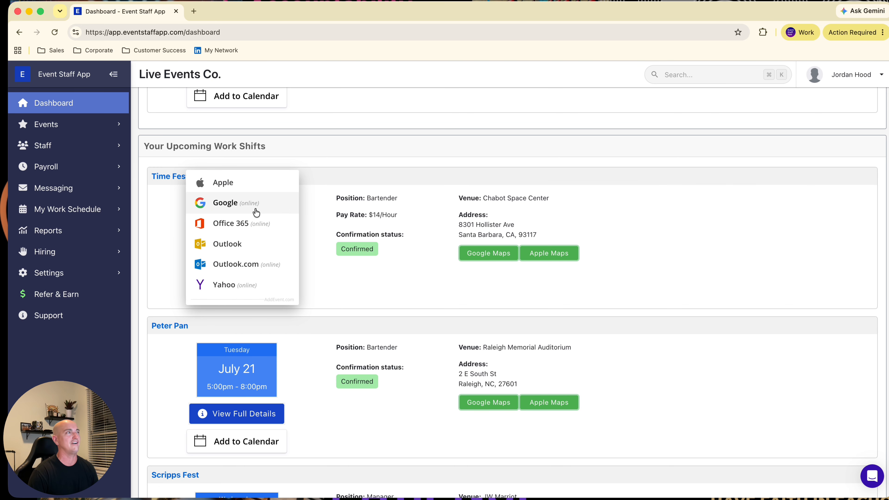
pyautogui.click(353, 287)
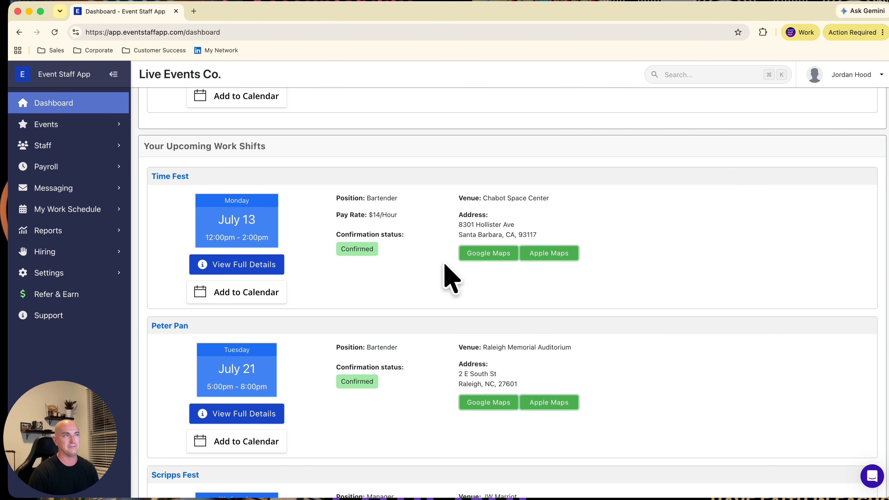
# Review the remaining upcoming work shifts, including the unconfirmed Test 6 shift, and the availability requests
pyautogui.scroll(-2, 403, 276)
pyautogui.scroll(-15, 401, 275)
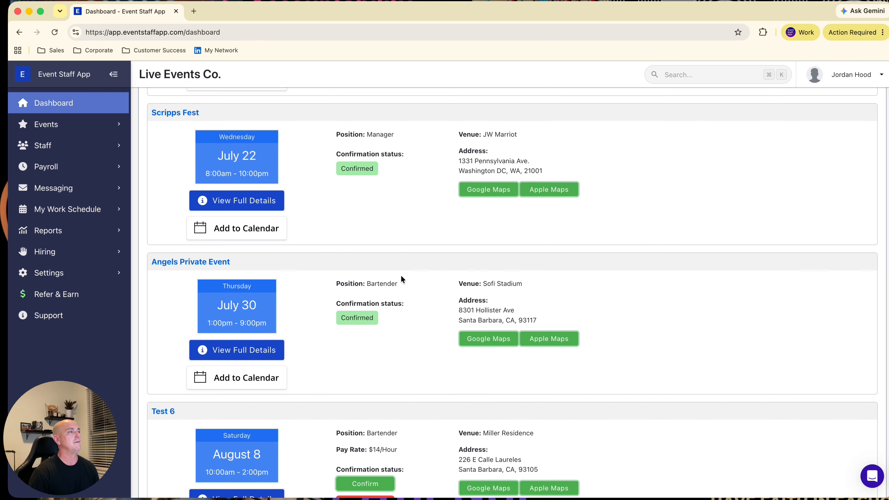
pyautogui.scroll(-2, 401, 275)
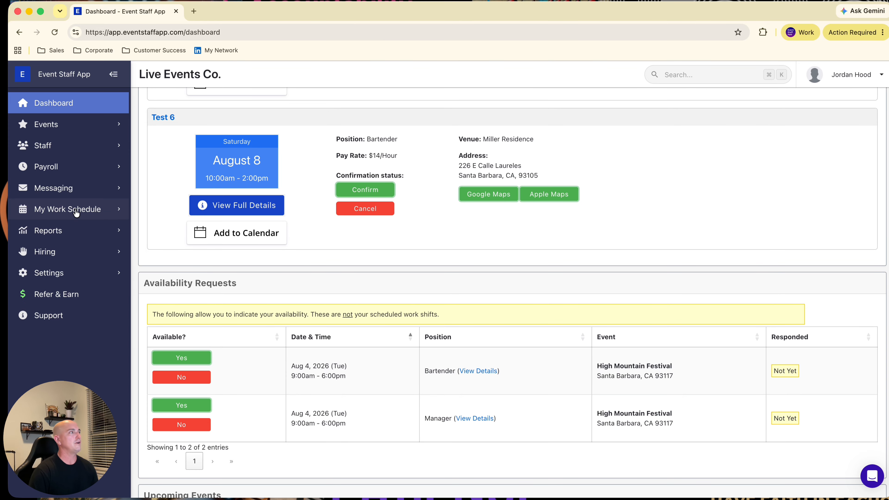
# Open the personal work schedule and show it in month view
pyautogui.click(49, 209)
pyautogui.click(59, 237)
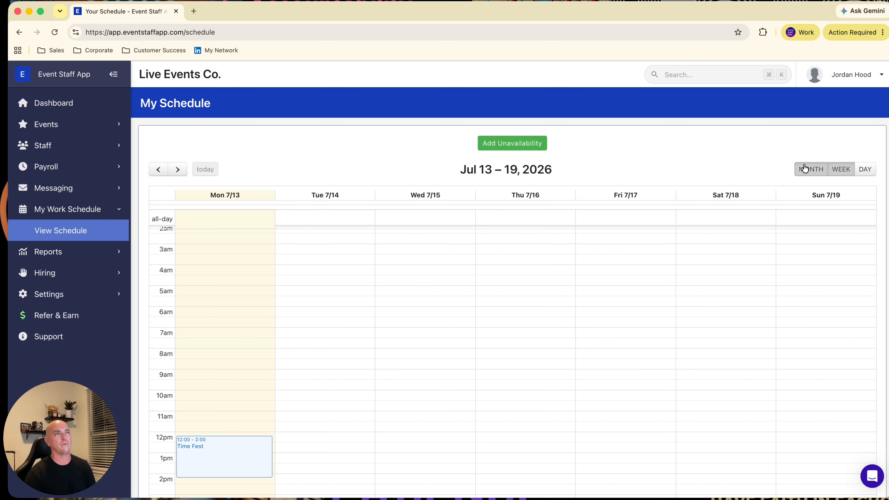
pyautogui.click(805, 168)
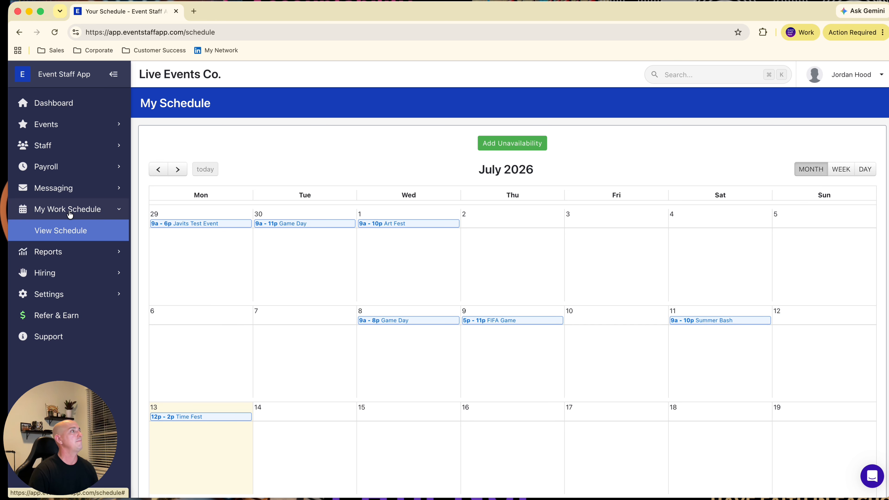
# Return to the dashboard and review the Upcoming Events table with its call times, work shifts and availability requests
pyautogui.click(65, 103)
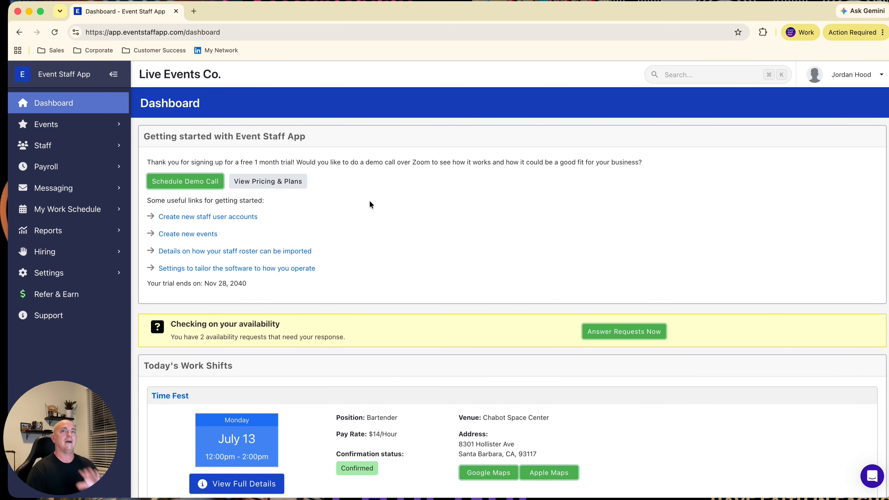
pyautogui.scroll(-1, 385, 202)
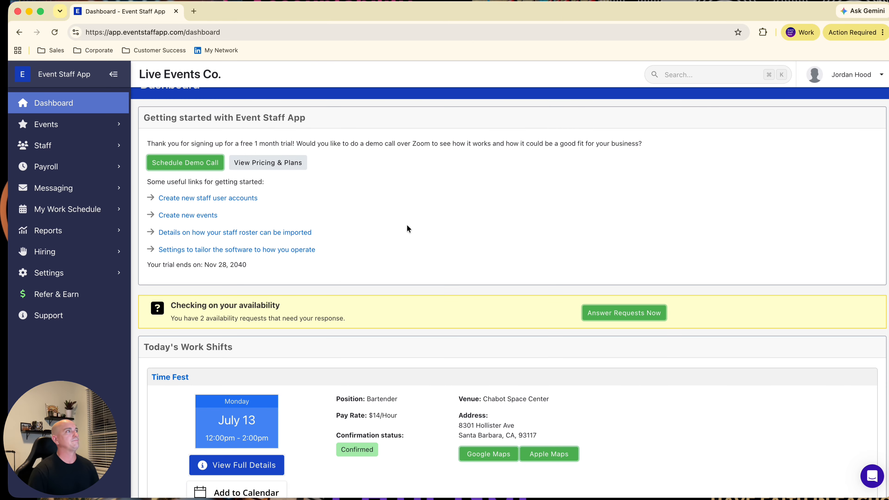
pyautogui.scroll(1, 407, 224)
pyautogui.scroll(-20, 400, 184)
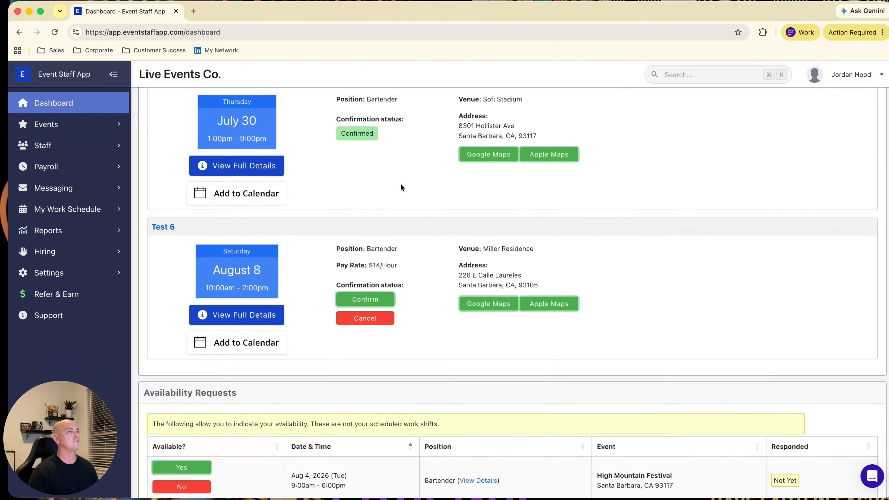
pyautogui.scroll(-2, 400, 184)
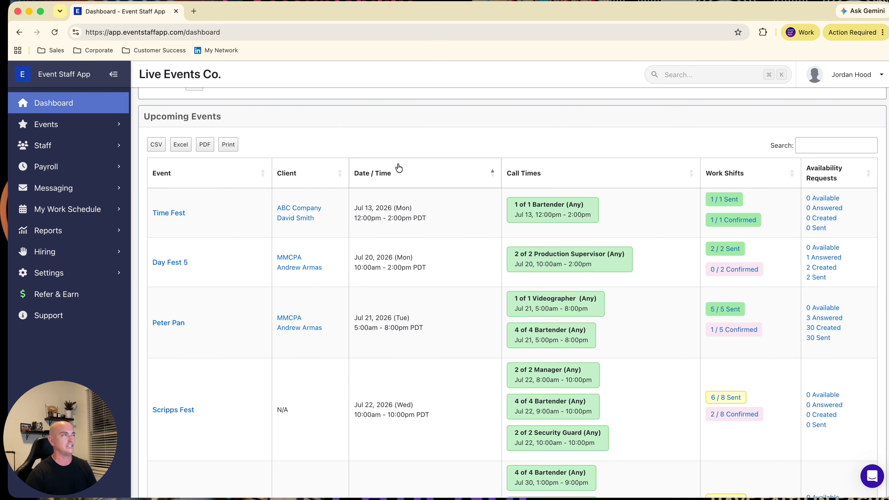
# Open the form for creating a new staff account
pyautogui.click(99, 147)
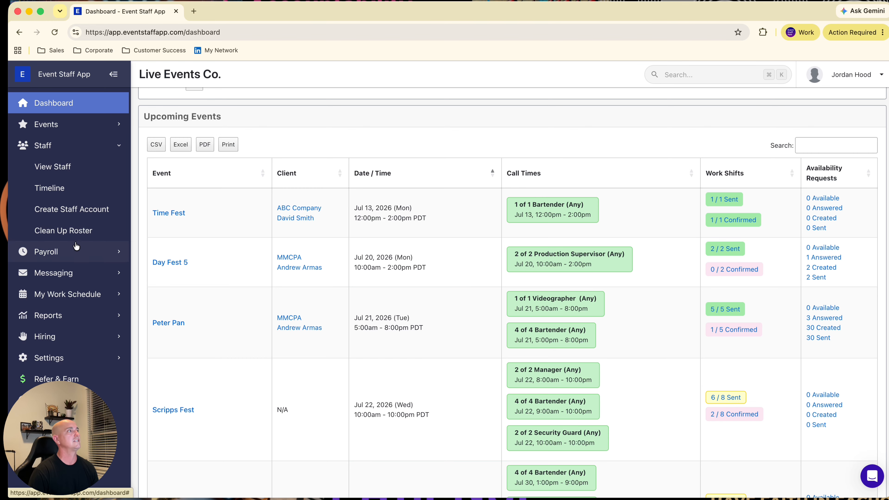
pyautogui.click(72, 214)
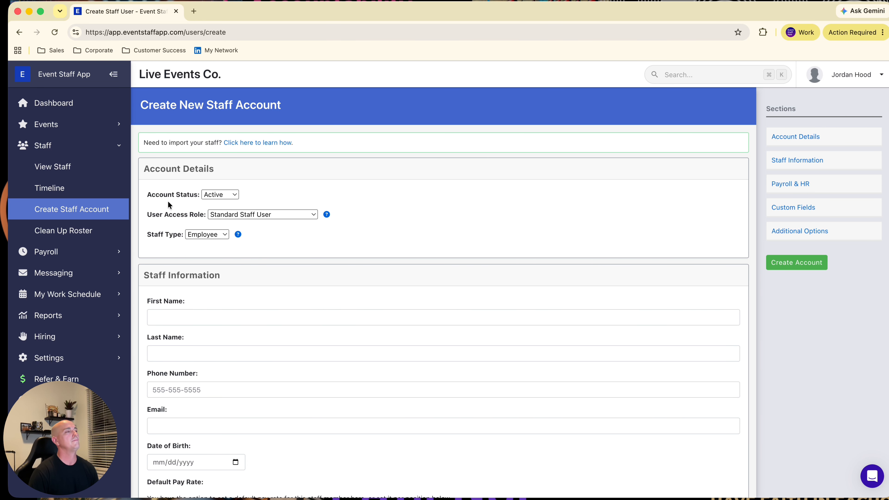
# Check the account status and user access role options, keeping Active and Standard Staff User selected
pyautogui.click(236, 195)
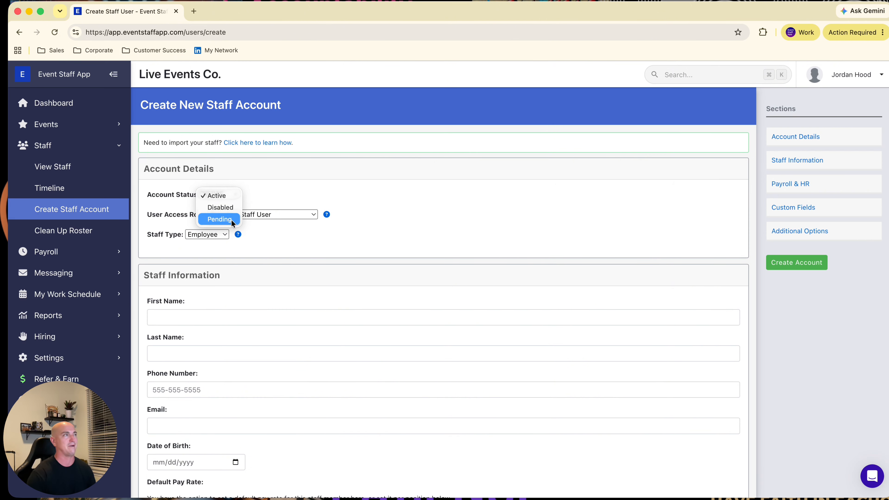
pyautogui.click(220, 198)
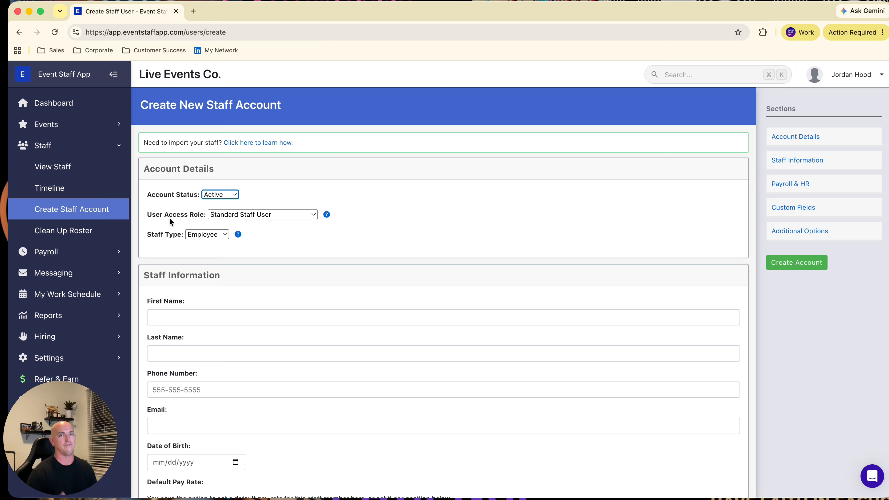
pyautogui.click(235, 195)
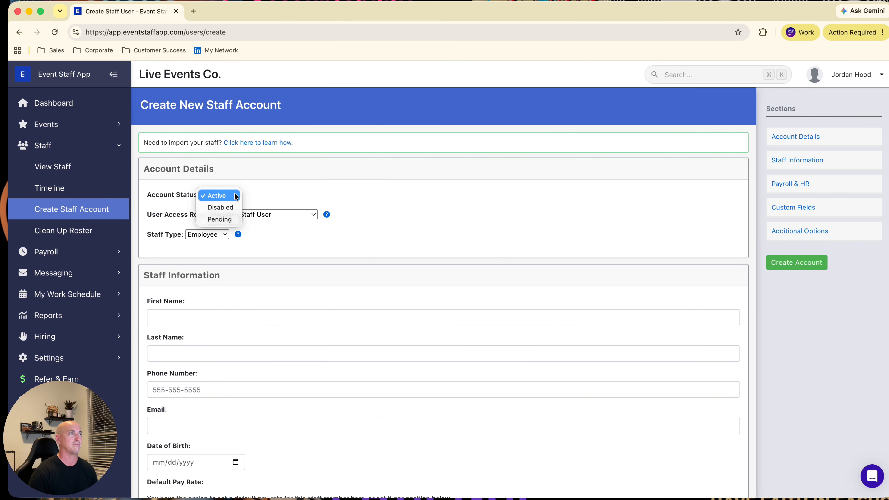
pyautogui.click(287, 189)
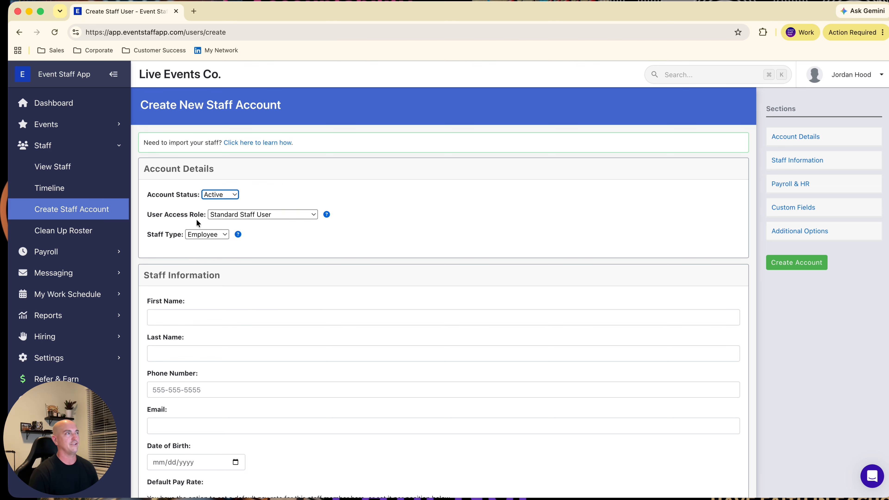
pyautogui.click(295, 214)
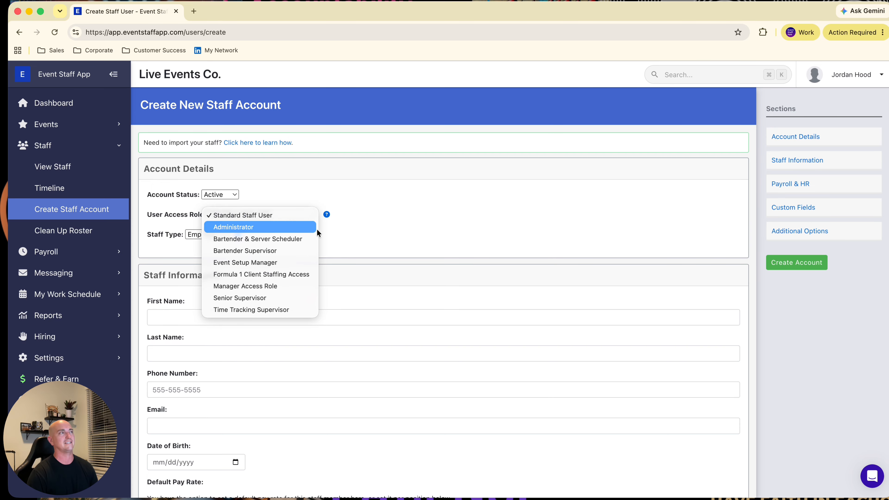
pyautogui.click(301, 216)
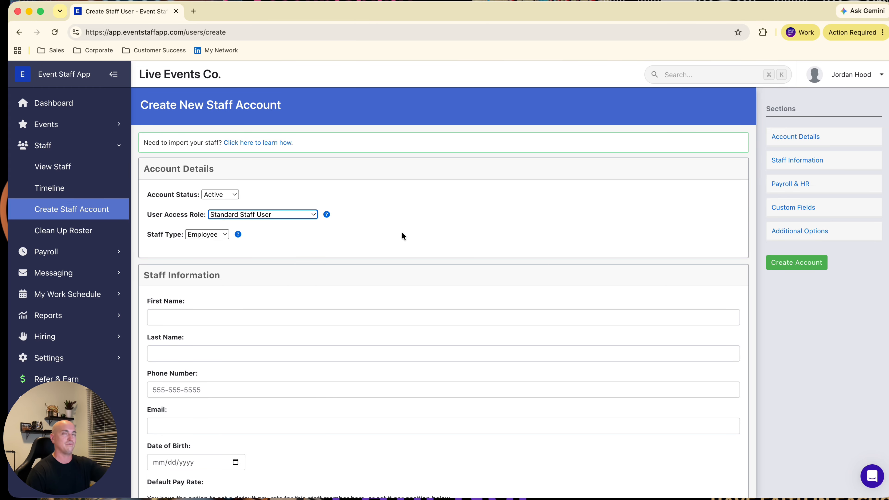
# Assign the Bartender, Bartender - San Diego and Bartender - Superivsor positions to the new staff member
pyautogui.scroll(-5, 399, 229)
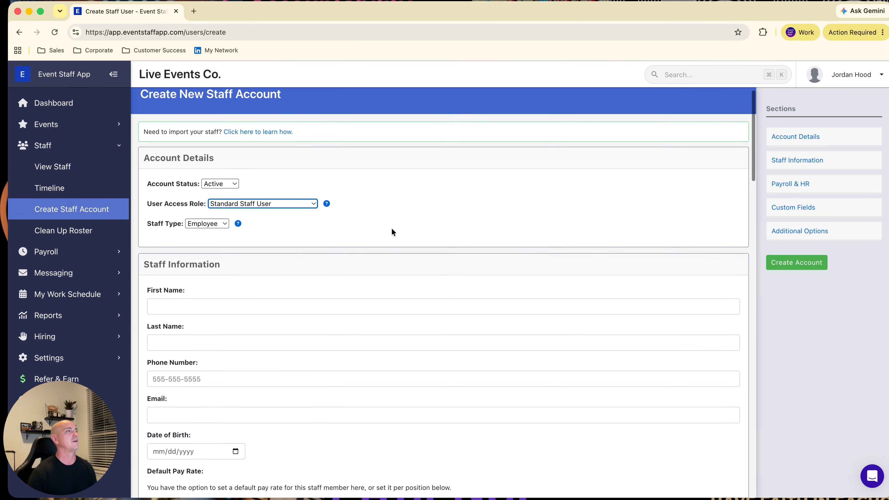
pyautogui.scroll(-3, 225, 200)
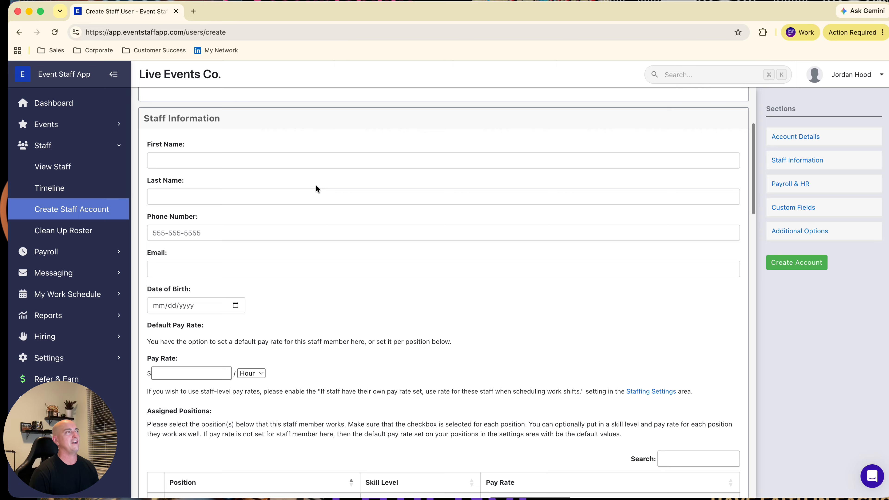
pyautogui.scroll(-4, 297, 193)
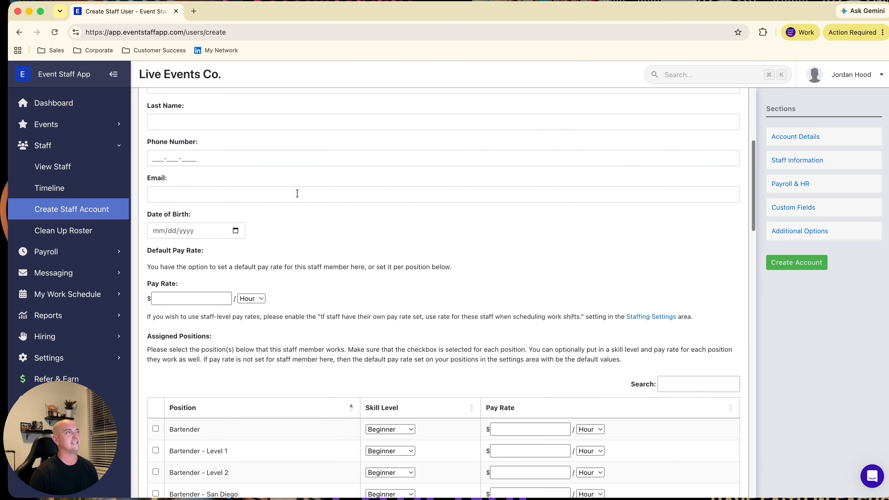
pyautogui.scroll(-2, 273, 193)
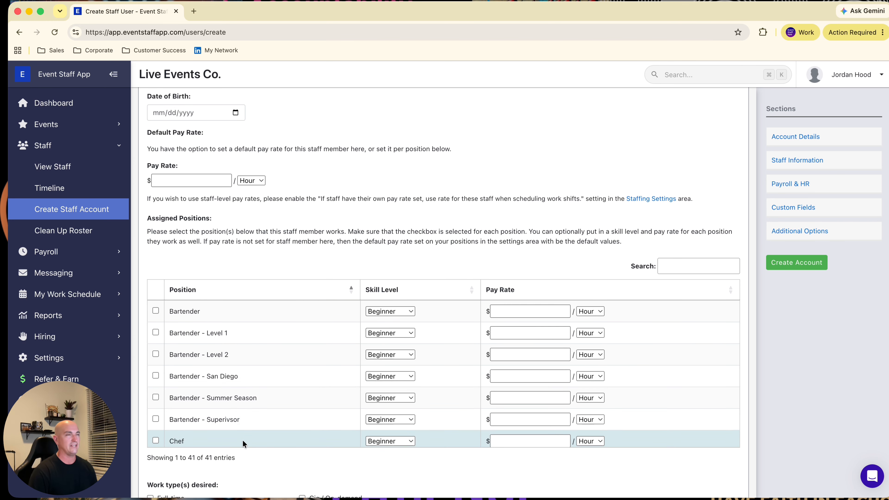
pyautogui.click(155, 311)
pyautogui.click(156, 376)
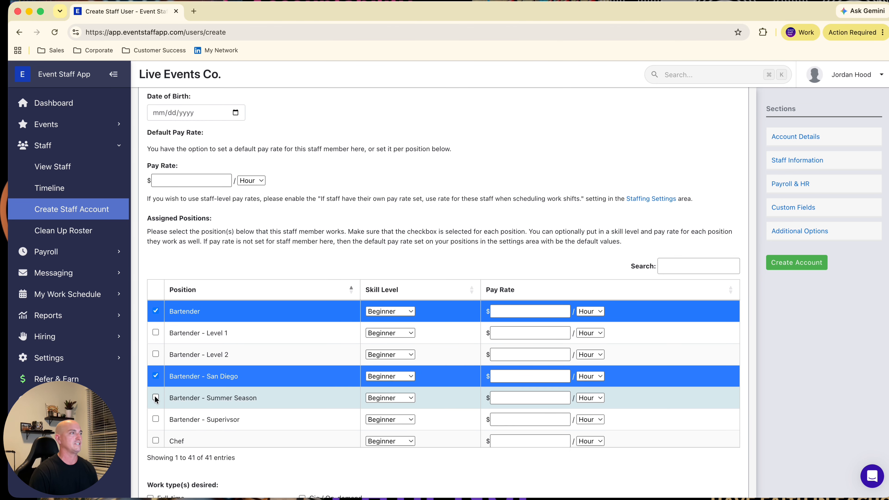
pyautogui.click(156, 419)
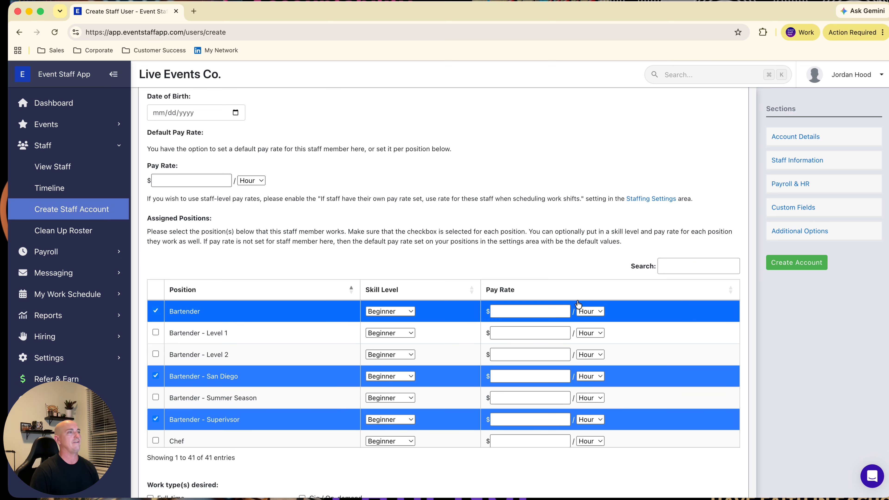
# Set the hourly pay rate to $20 for the Bartender position and $25 for Bartender - Superivsor
pyautogui.click(531, 309)
pyautogui.write('20')
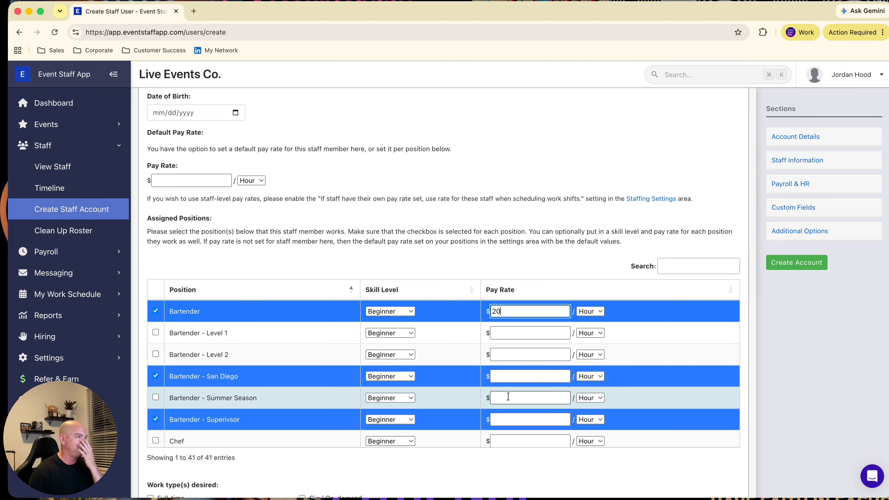
pyautogui.click(512, 419)
pyautogui.write('25')
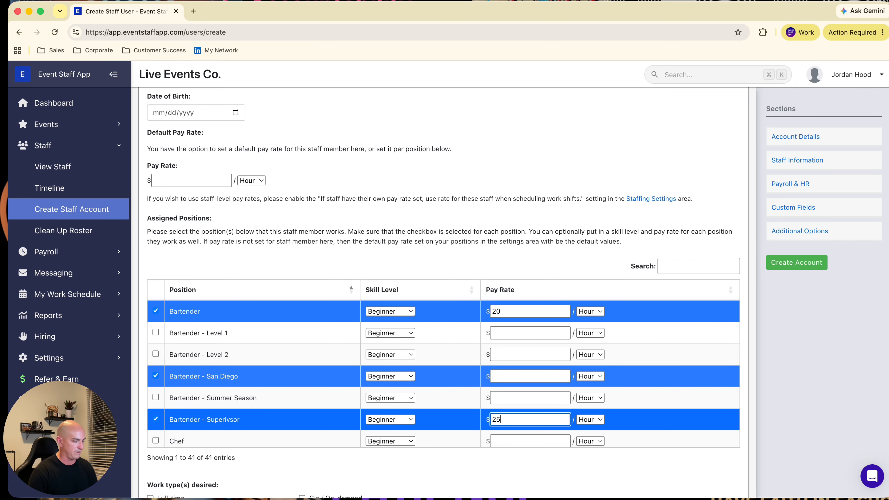
# Deselect the Bartender - Superivsor, Bartender - San Diego and Bartender positions for the new staff member
pyautogui.click(156, 419)
pyautogui.click(156, 375)
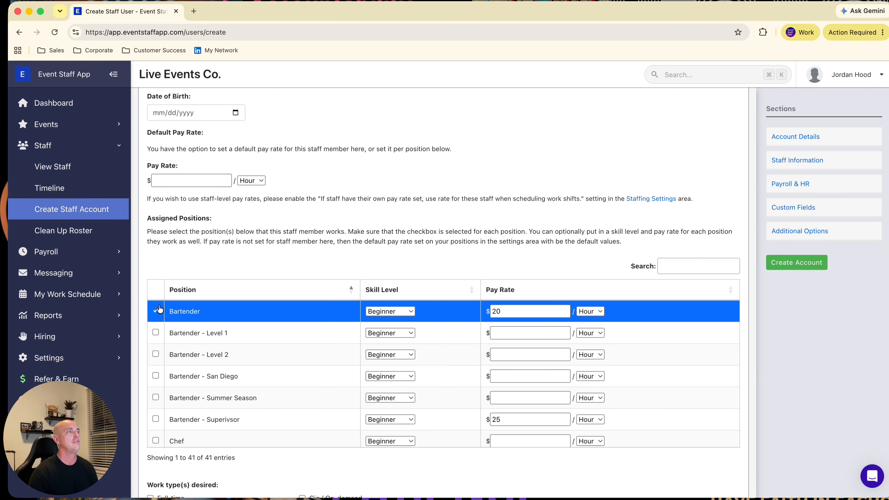
pyautogui.click(156, 311)
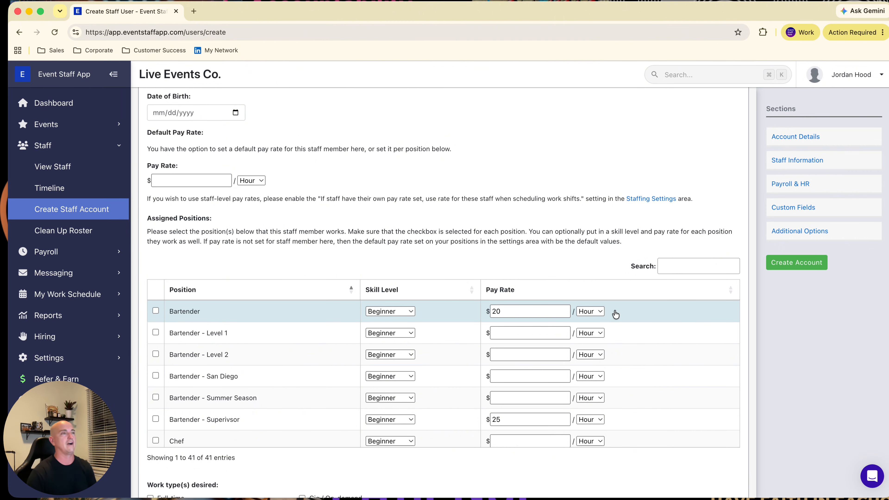
# Review the desired work types, address, internal admin notes and Payroll & HR fields of the staff account form
pyautogui.scroll(-5, 384, 295)
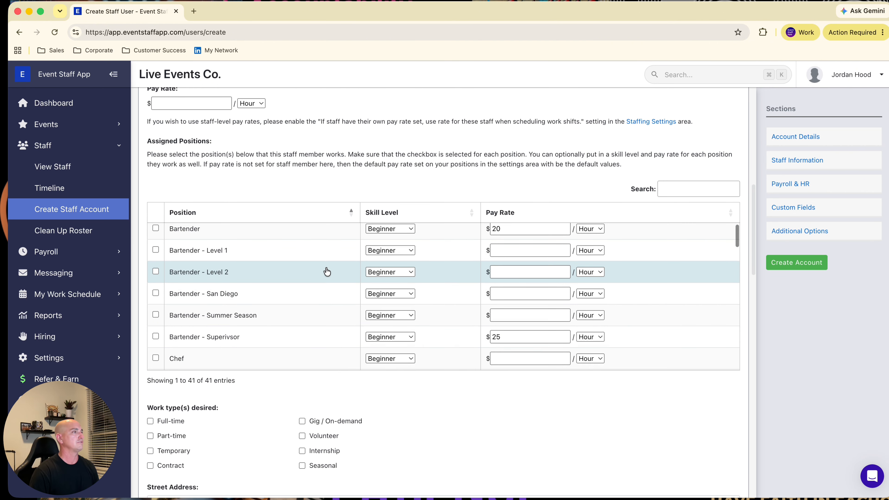
pyautogui.scroll(-4, 311, 226)
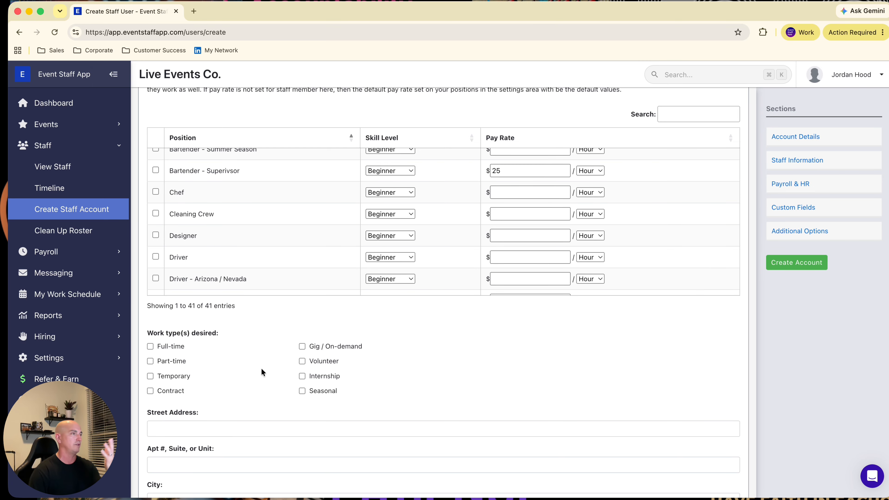
pyautogui.scroll(-7, 261, 368)
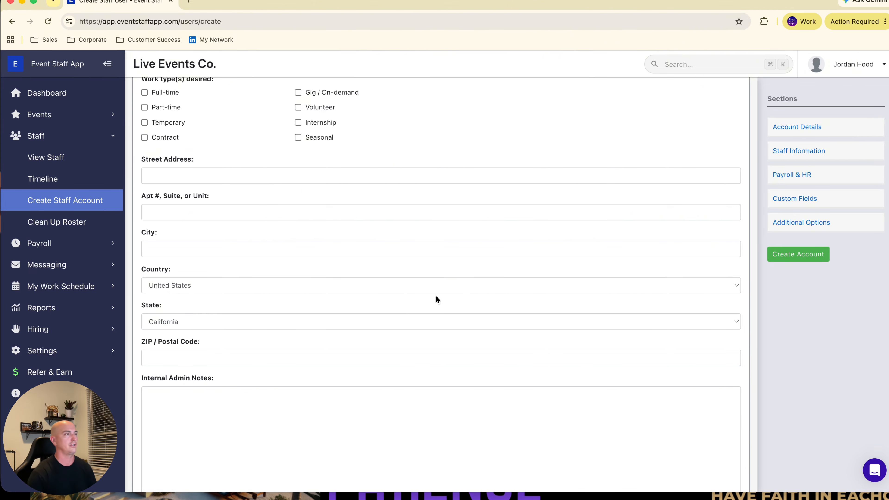
pyautogui.scroll(-5, 436, 296)
pyautogui.scroll(-4, 437, 298)
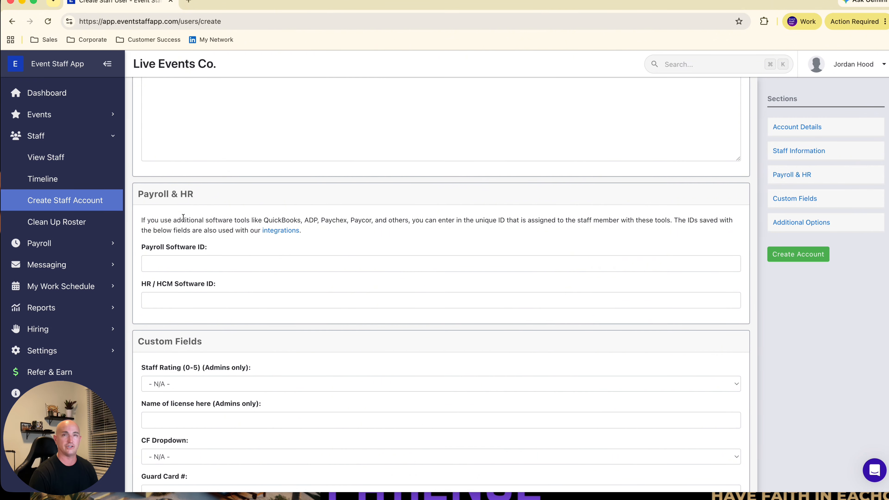
pyautogui.scroll(-1, 316, 266)
pyautogui.scroll(-1, 316, 267)
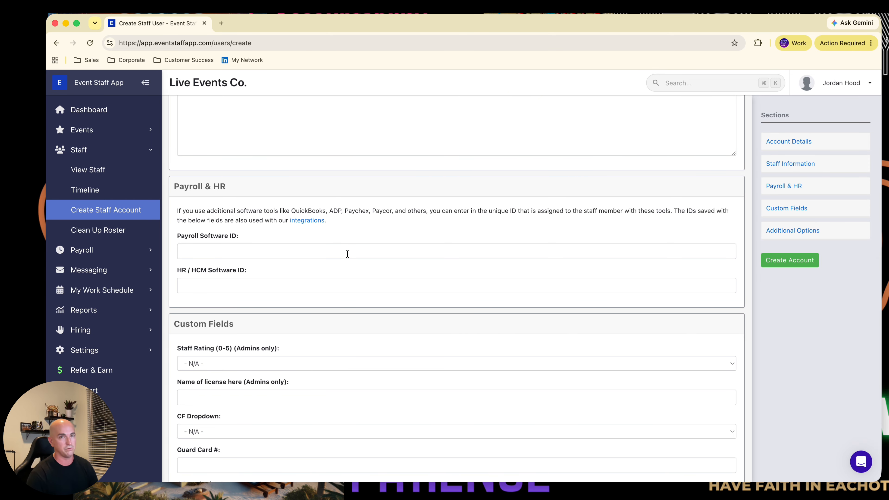
# Examine the staff form's custom fields and its additional options for group availability requests and the welcome message
pyautogui.scroll(-3, 343, 254)
pyautogui.scroll(-3, 347, 255)
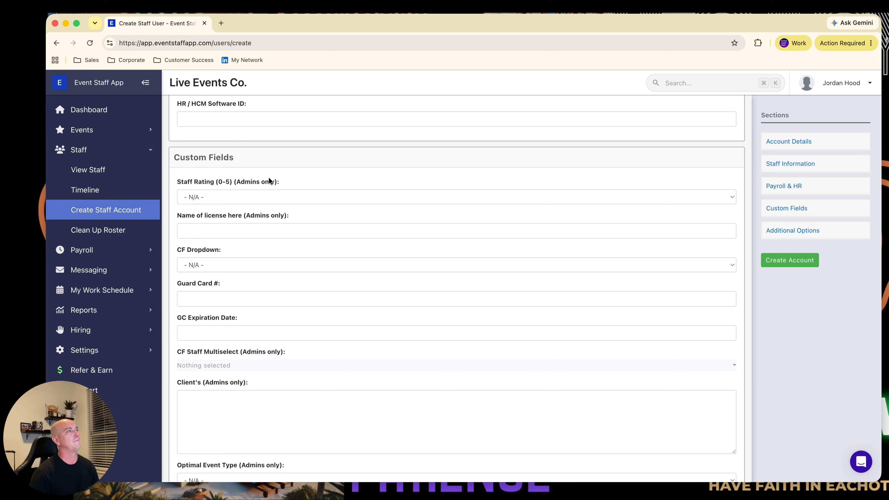
pyautogui.scroll(-1, 322, 190)
pyautogui.scroll(-1, 327, 196)
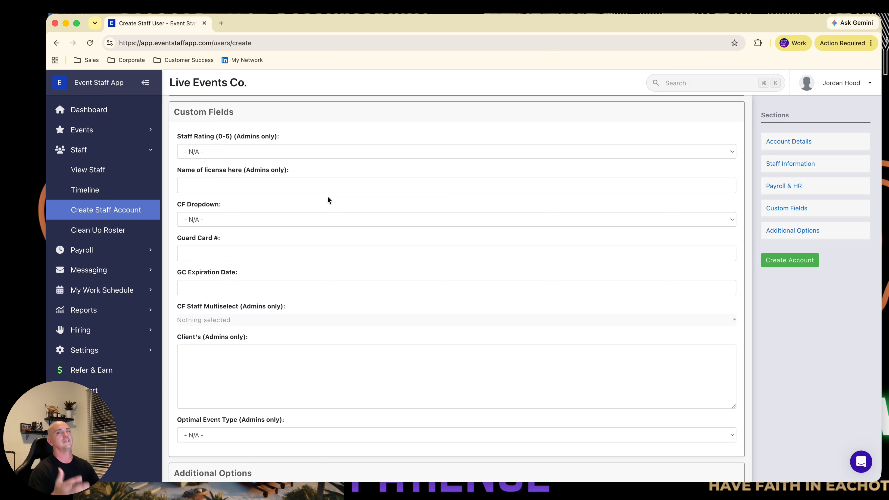
pyautogui.scroll(-4, 329, 201)
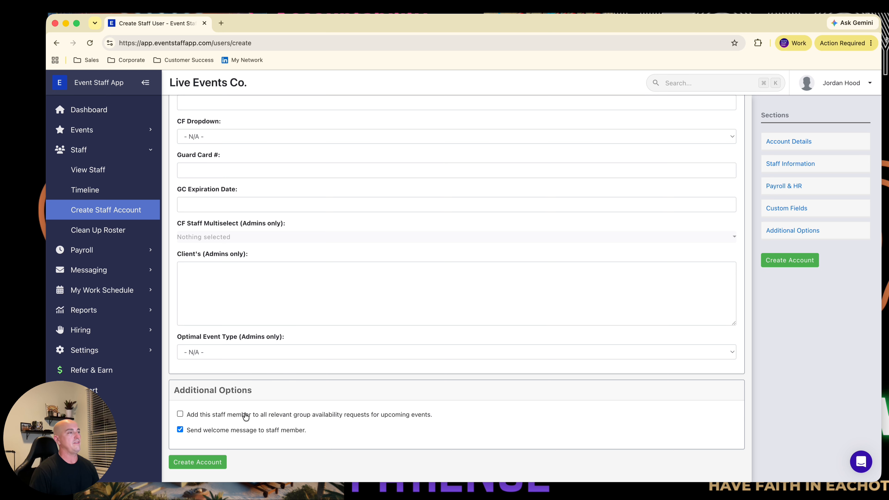
pyautogui.click(180, 413)
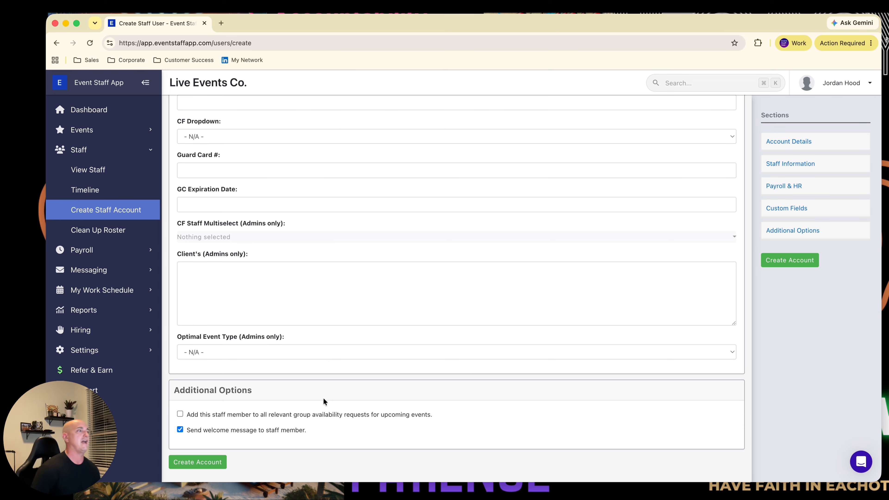
pyautogui.scroll(15, 332, 394)
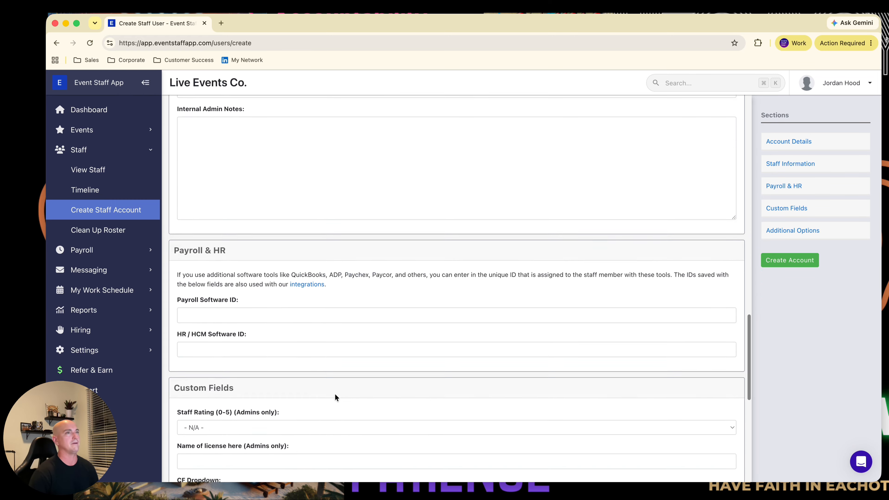
pyautogui.scroll(4, 322, 376)
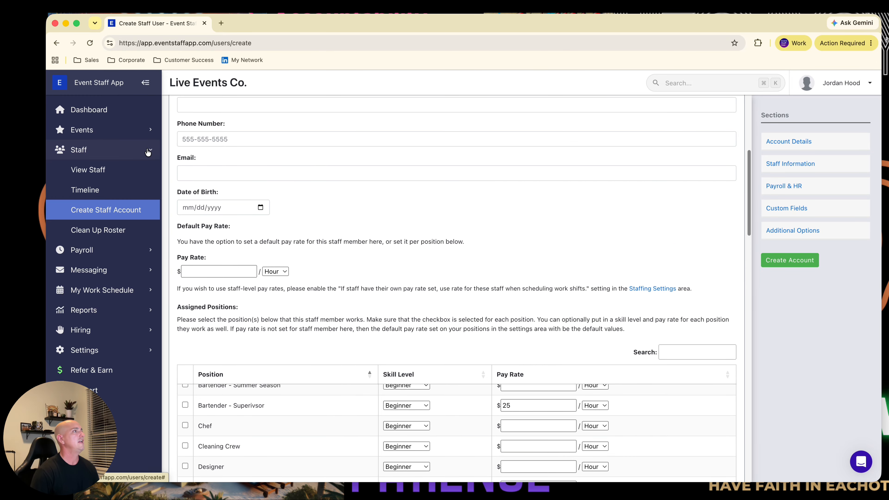
# Open the events list and review the upcoming events and the actions available for TT Test - July 12, 2026
pyautogui.click(154, 150)
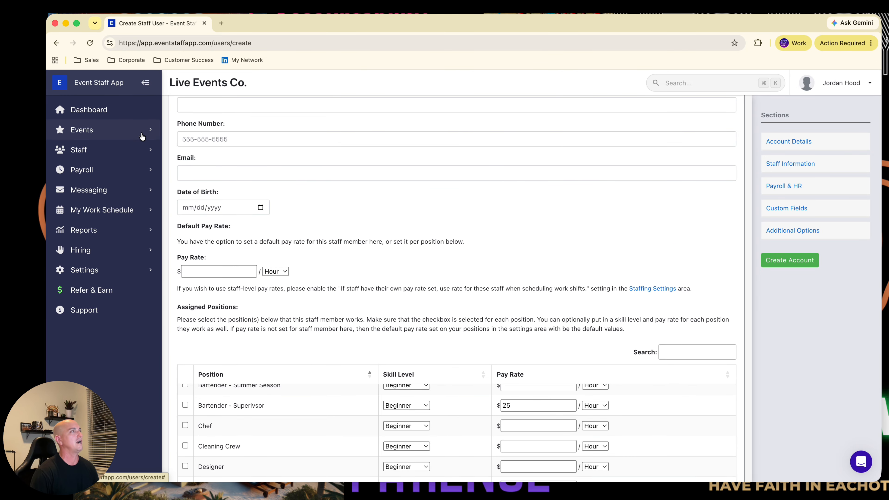
pyautogui.click(150, 133)
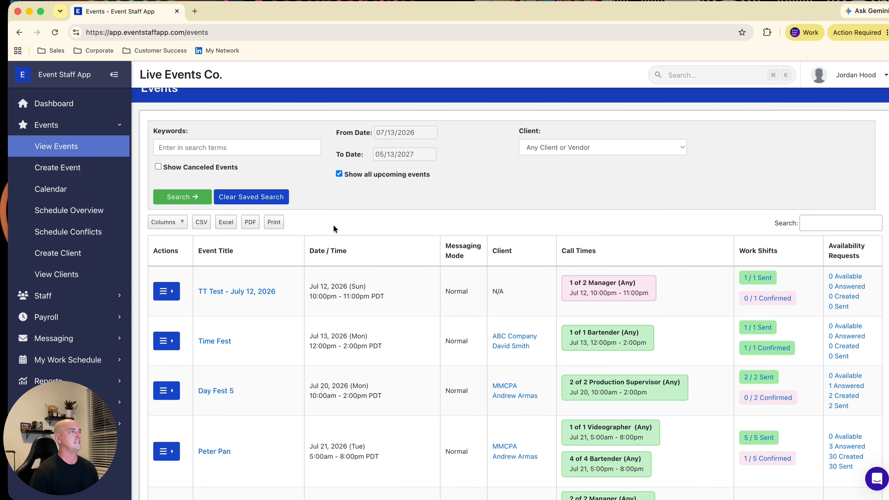
pyautogui.scroll(-3, 333, 226)
pyautogui.scroll(1, 307, 235)
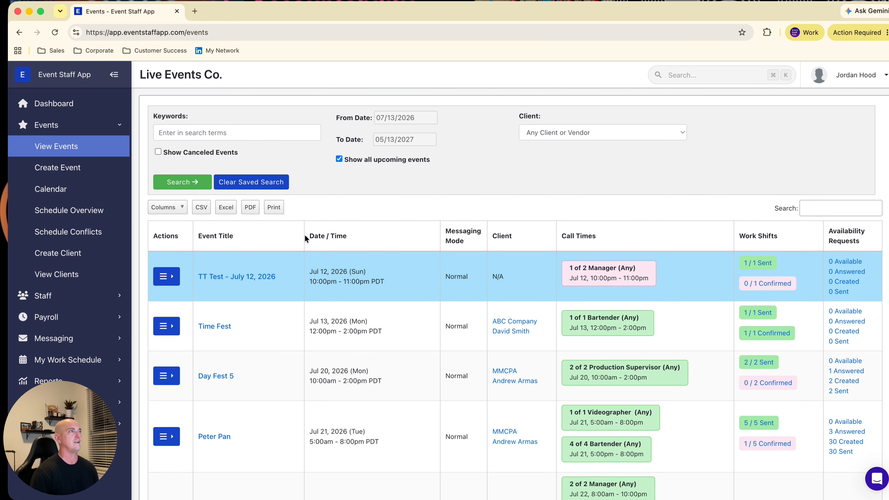
pyautogui.scroll(-5, 305, 239)
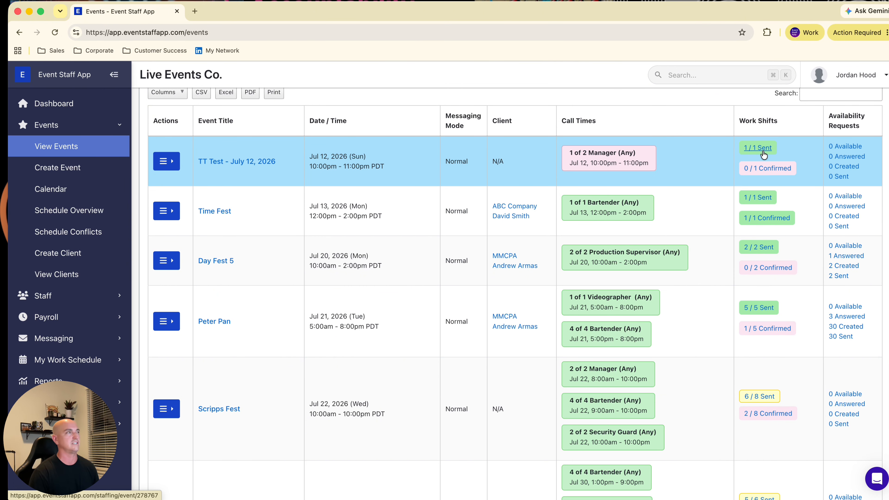
pyautogui.click(166, 160)
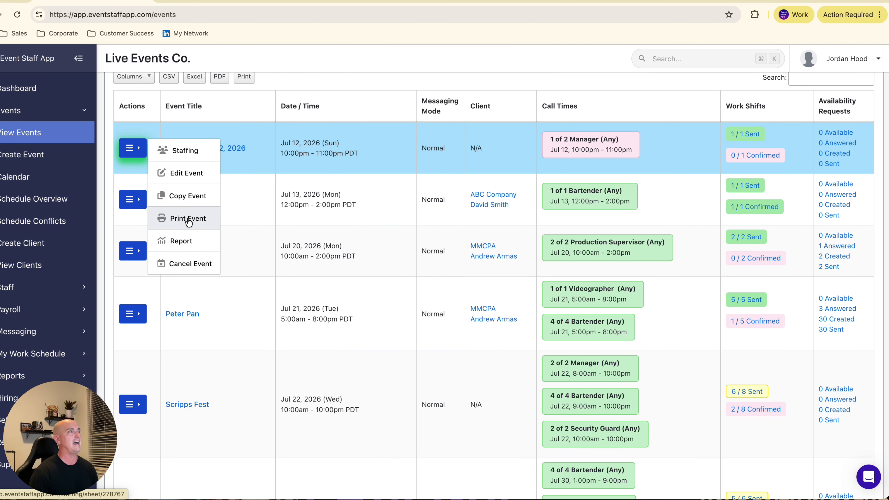
pyautogui.click(215, 229)
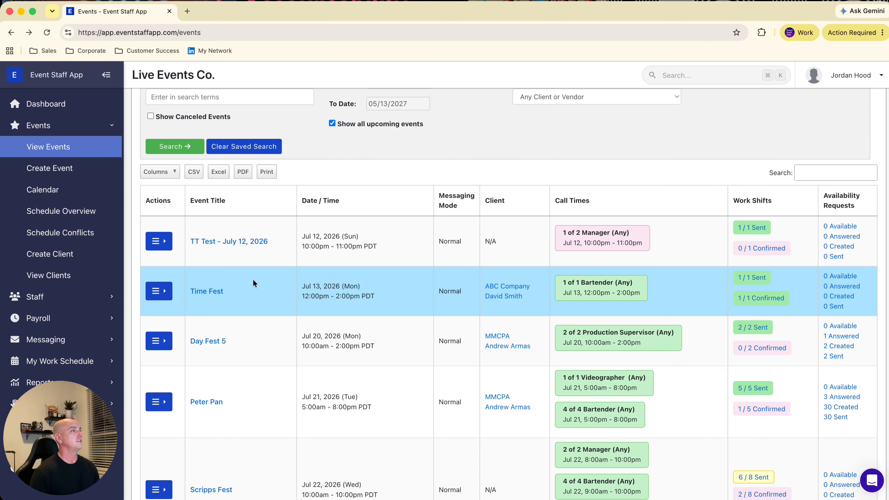
pyautogui.scroll(-1, 253, 283)
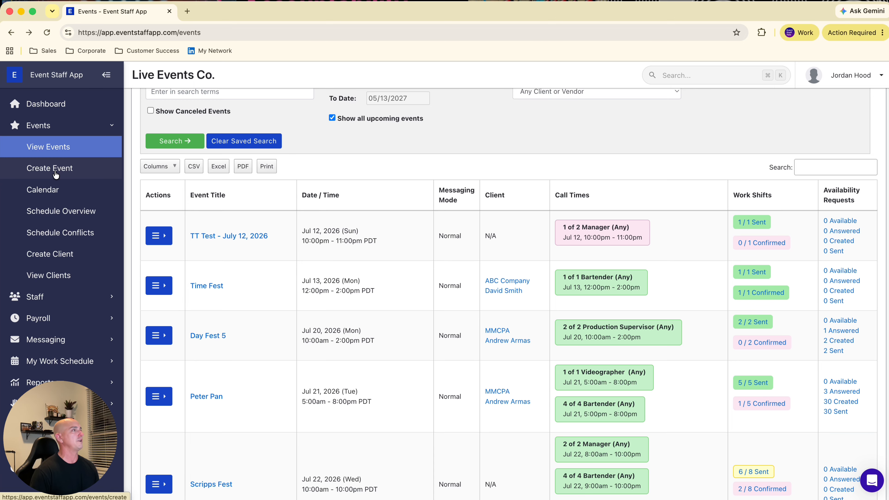
# Start a new event for the client ABC Company and title it "Demo Day"
pyautogui.click(47, 172)
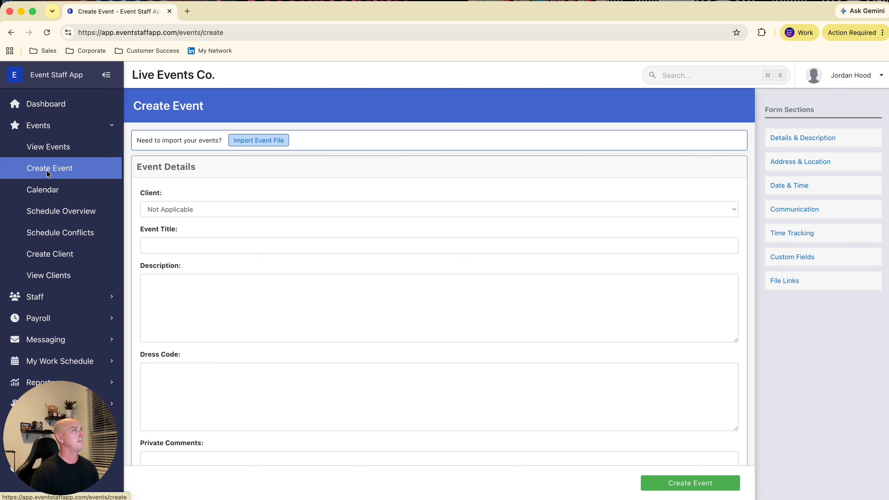
pyautogui.click(225, 209)
pyautogui.press('Escape')
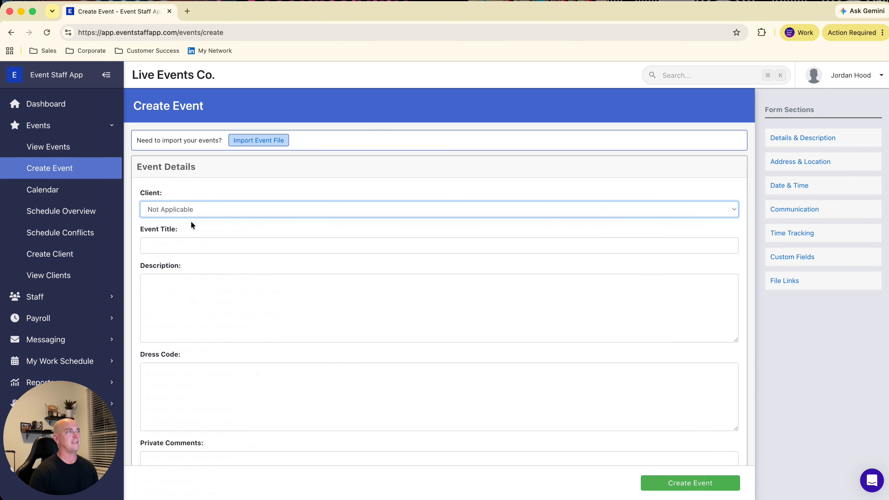
pyautogui.click(224, 244)
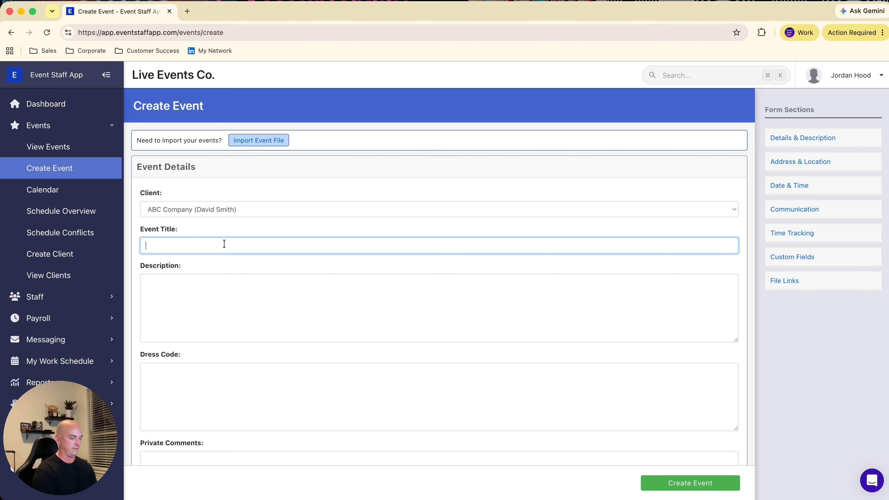
pyautogui.write('Demo Day')
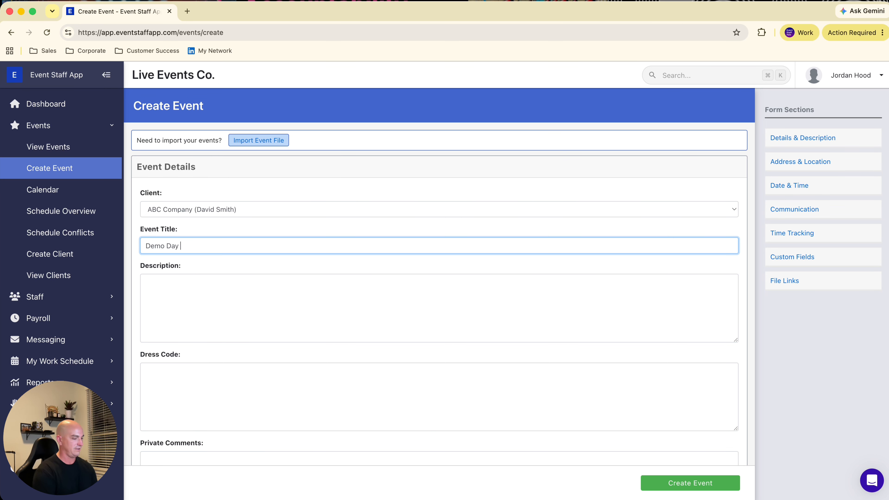
# Enter "All day event" as the description of the Demo Day event
pyautogui.click(240, 287)
pyautogui.write('A')
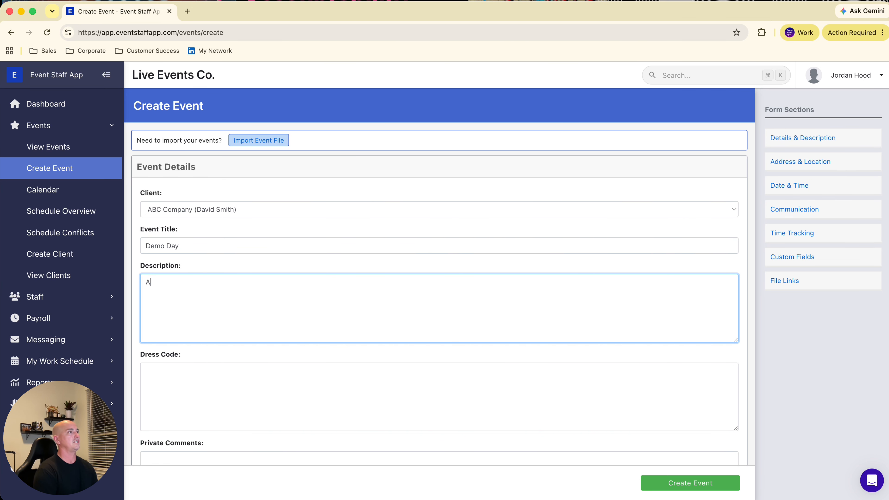
pyautogui.write('ll day event')
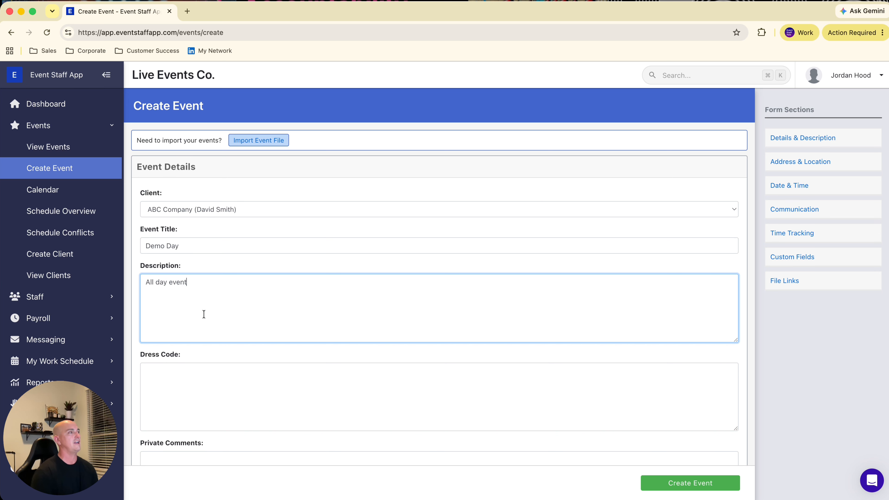
# Enter "All black" as the event's dress code
pyautogui.scroll(-3, 200, 323)
pyautogui.click(214, 294)
pyautogui.write('ALl b')
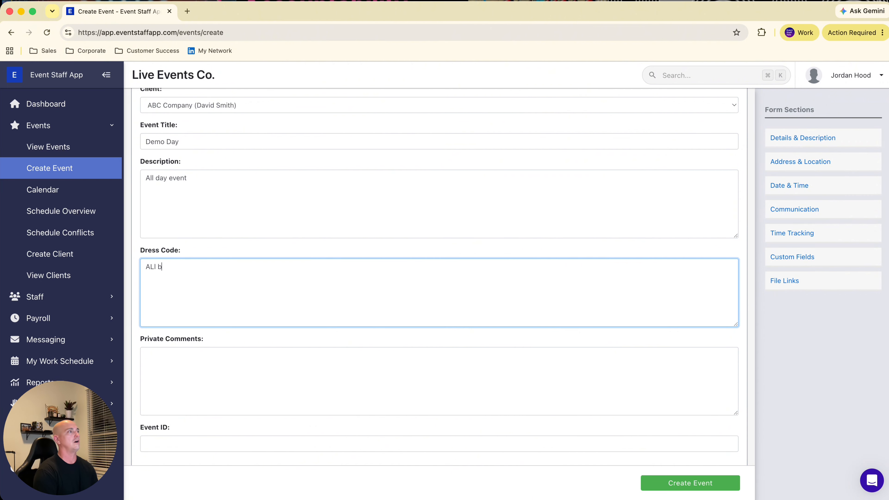
pyautogui.press('BackSpace')
pyautogui.press('BackSpace')
pyautogui.write('l black')
pyautogui.press('BackSpace')
pyautogui.press('BackSpace')
pyautogui.write('ck')
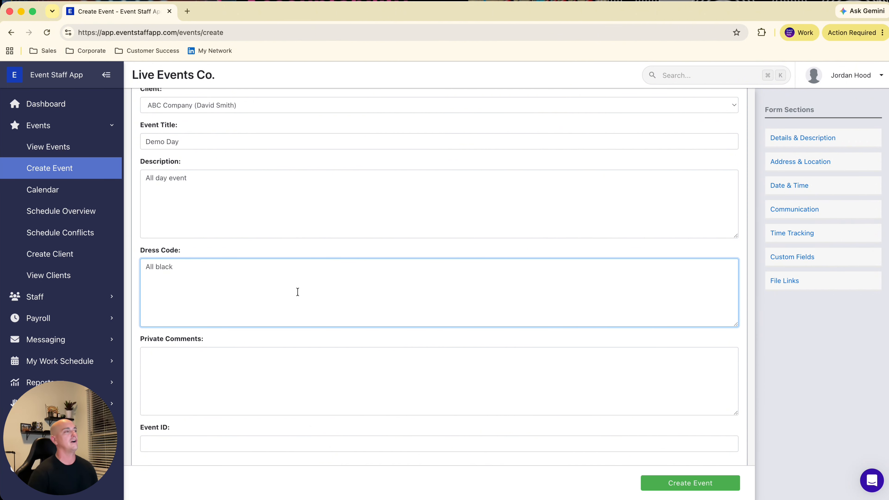
# Fill in the event location by choosing Sofi Stadium from the client's past locations
pyautogui.scroll(-2, 276, 319)
pyautogui.scroll(-2, 245, 326)
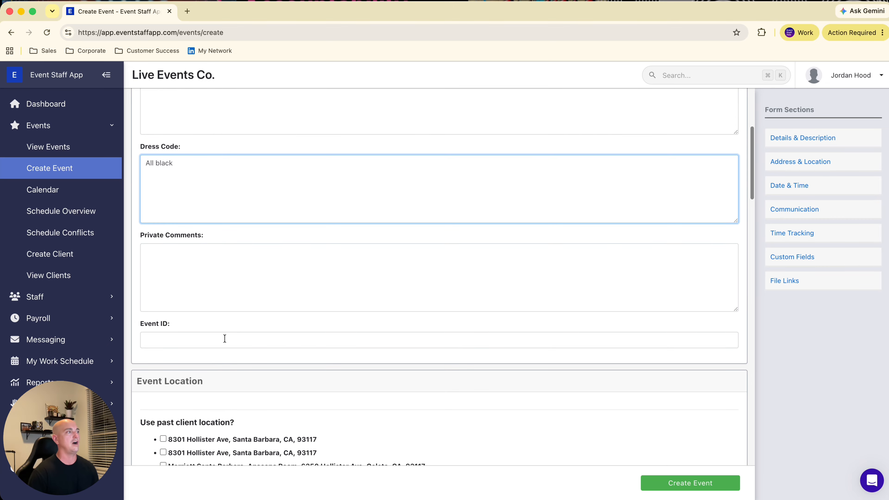
pyautogui.click(224, 338)
pyautogui.click(275, 319)
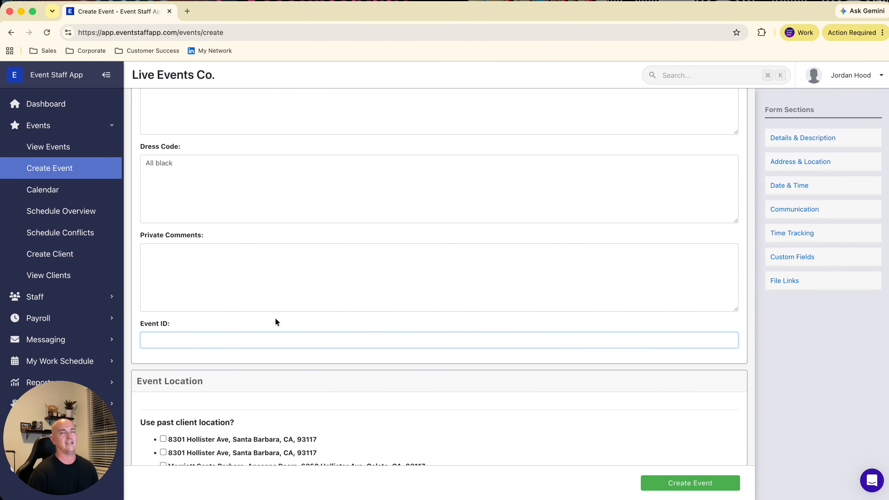
pyautogui.scroll(-5, 293, 326)
pyautogui.scroll(-1, 213, 310)
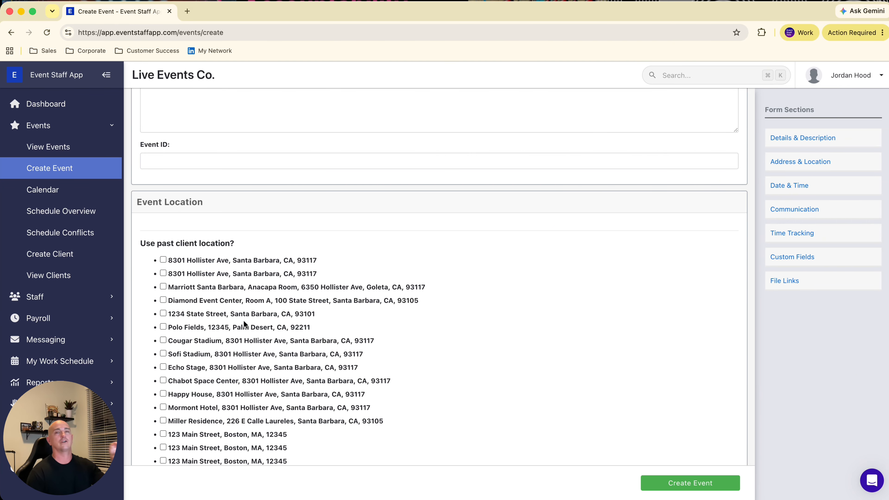
pyautogui.scroll(-3, 245, 338)
pyautogui.scroll(-1, 245, 338)
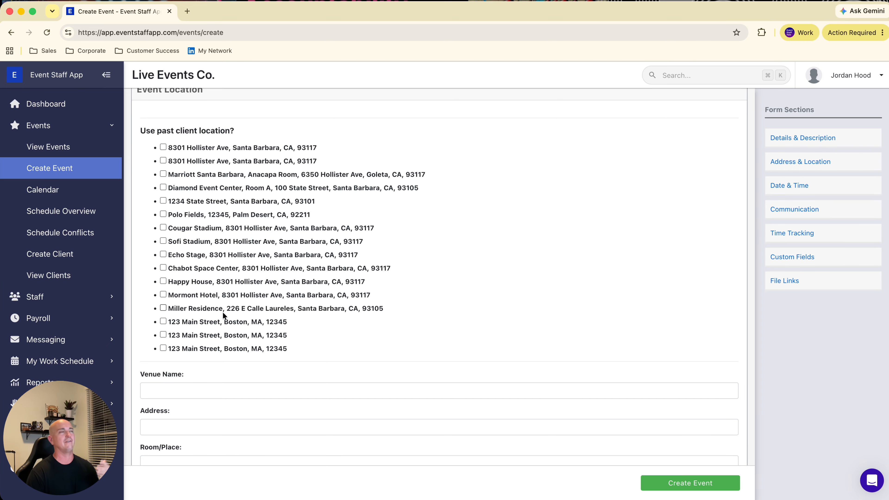
pyautogui.click(163, 241)
pyautogui.scroll(-3, 285, 307)
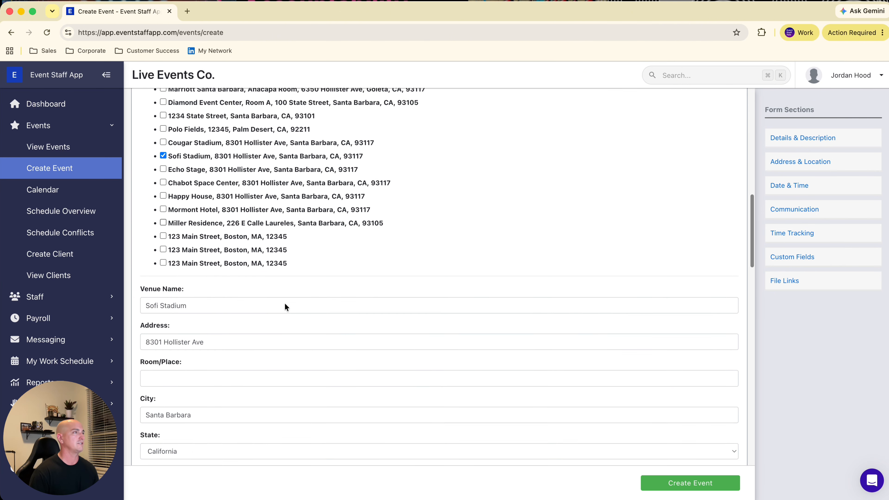
# Schedule the event for 08/18/2026 and set its end time to 06:00 PM
pyautogui.scroll(-8, 285, 307)
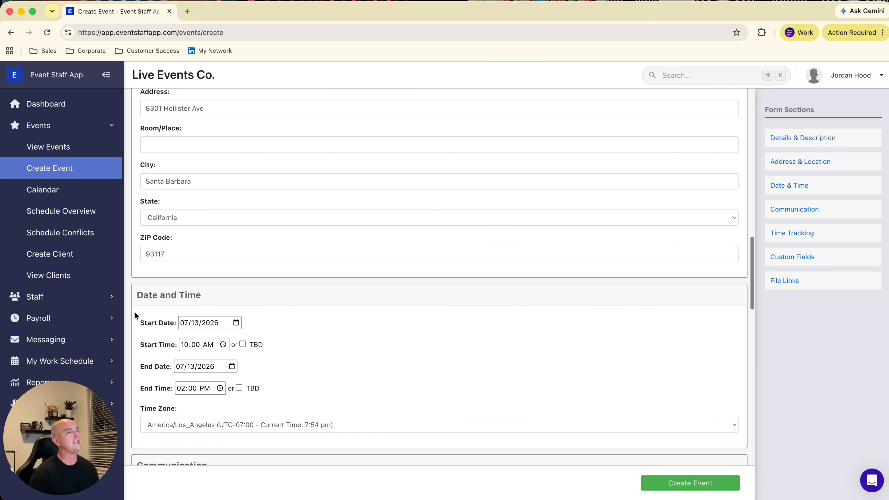
pyautogui.click(237, 322)
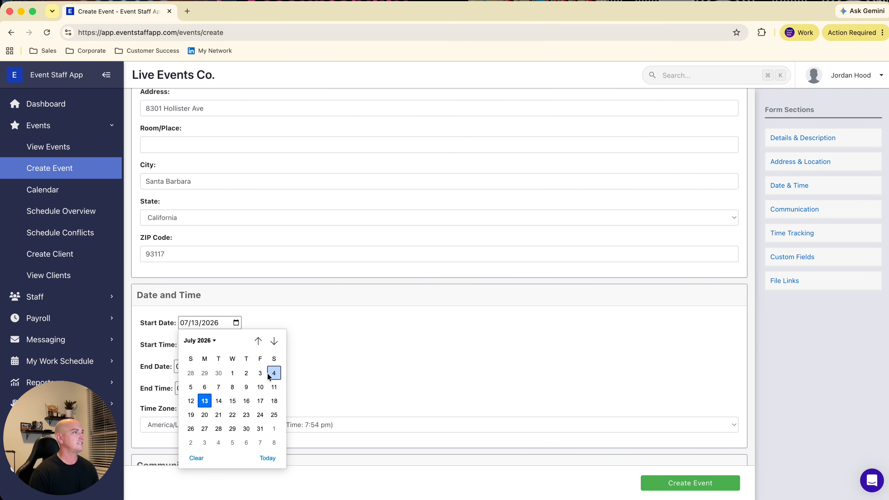
pyautogui.click(274, 341)
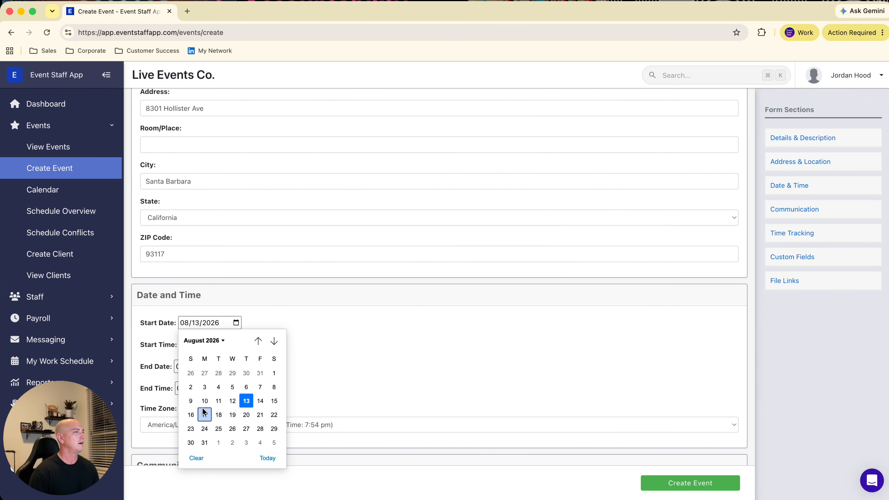
pyautogui.click(218, 415)
pyautogui.click(181, 388)
pyautogui.write('6')
# Turn off staff clock in/out on their own phones for this event, requiring a QR code presented to a supervisor instead
pyautogui.scroll(-5, 334, 285)
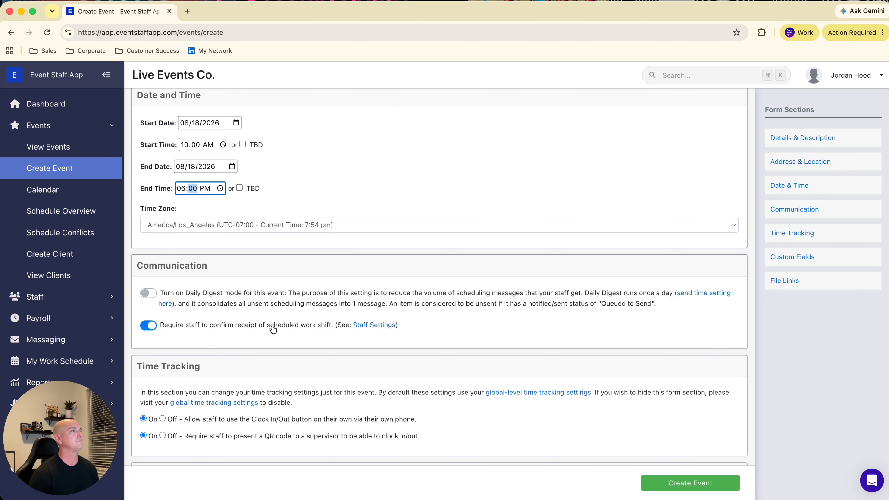
pyautogui.scroll(-3, 272, 328)
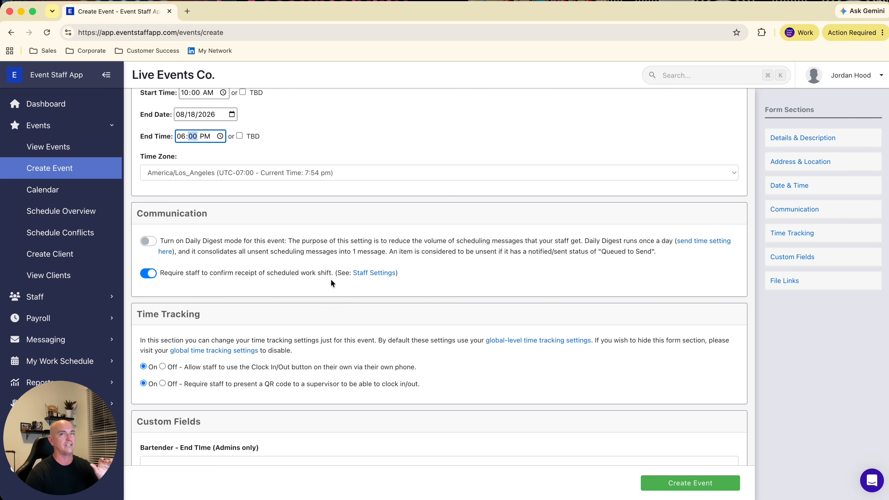
pyautogui.scroll(-5, 336, 284)
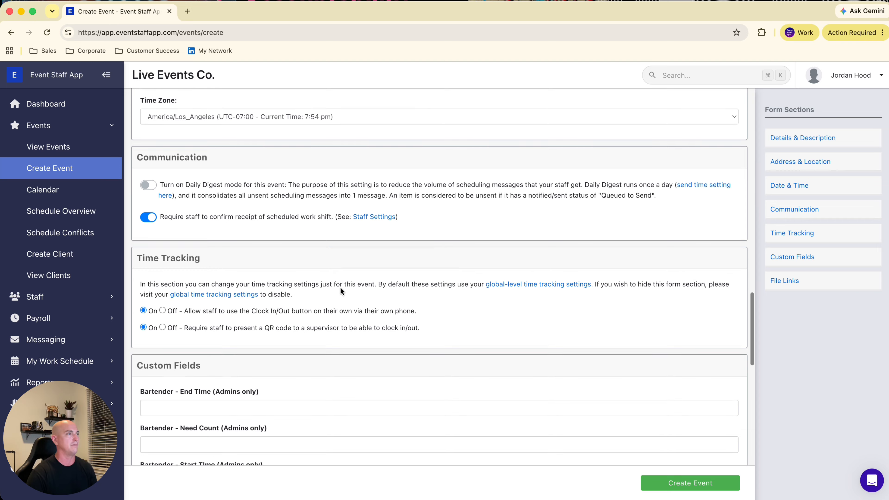
pyautogui.click(162, 290)
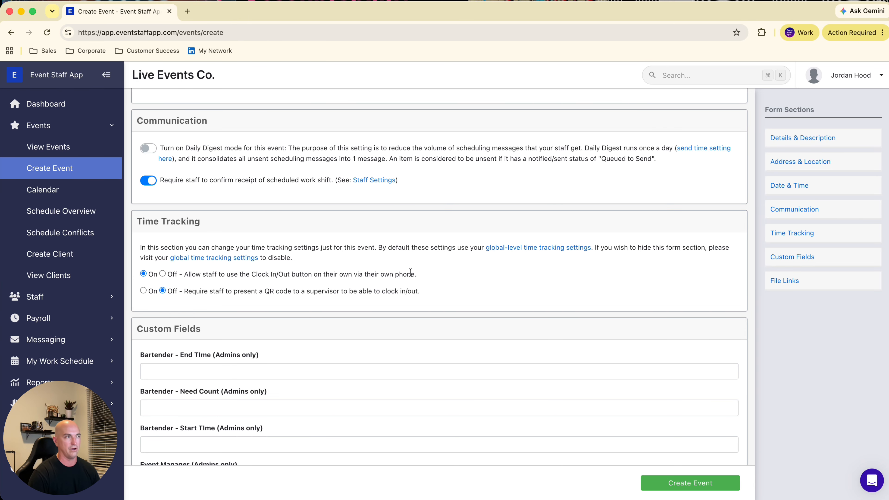
pyautogui.click(162, 274)
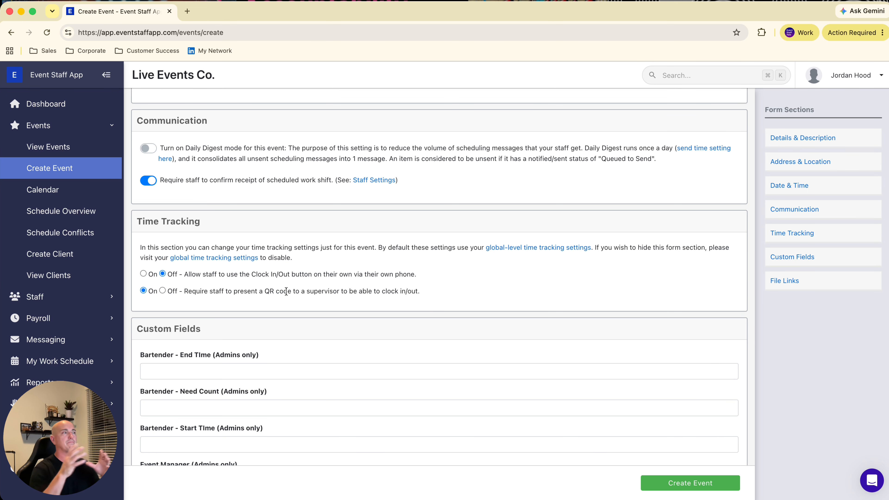
# Enter "Lot 16" as the parking instructions in the event's custom fields
pyautogui.scroll(-6, 286, 291)
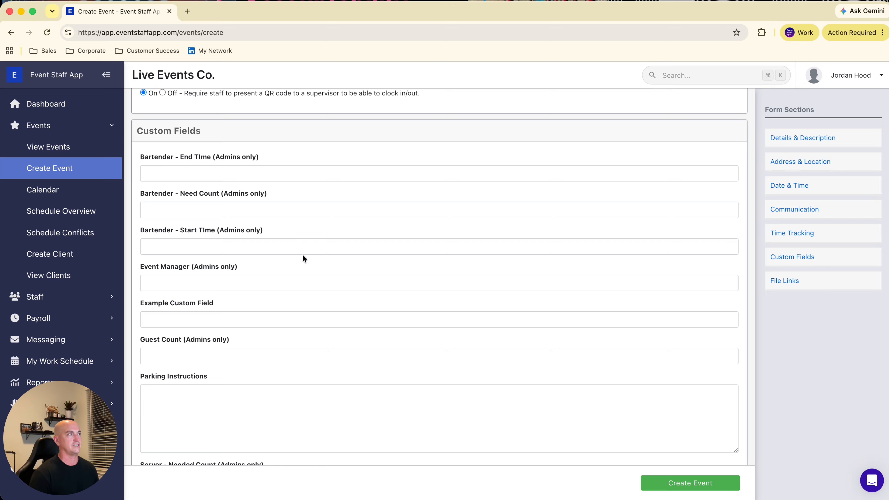
pyautogui.scroll(-1, 331, 281)
pyautogui.scroll(-1, 331, 281)
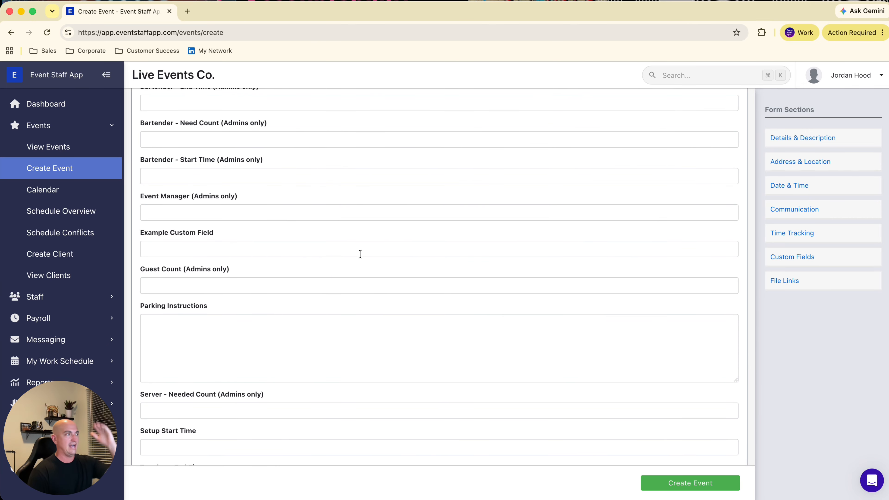
pyautogui.scroll(-4, 361, 254)
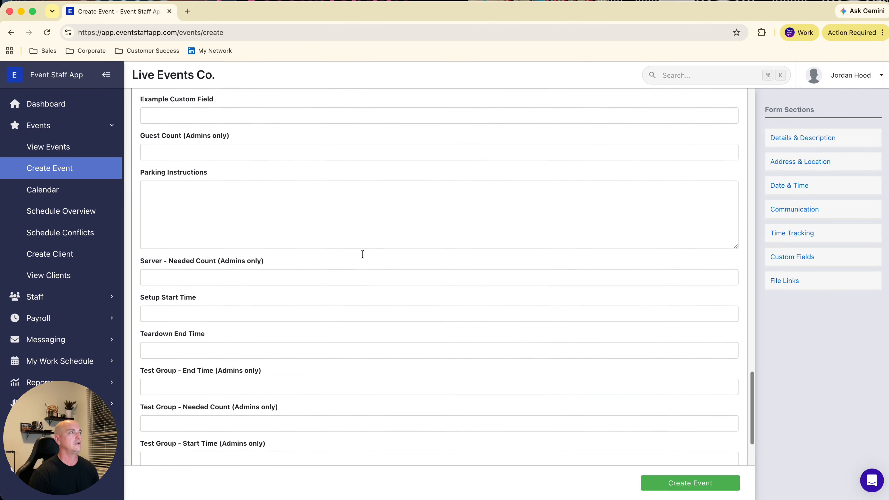
pyautogui.click(298, 193)
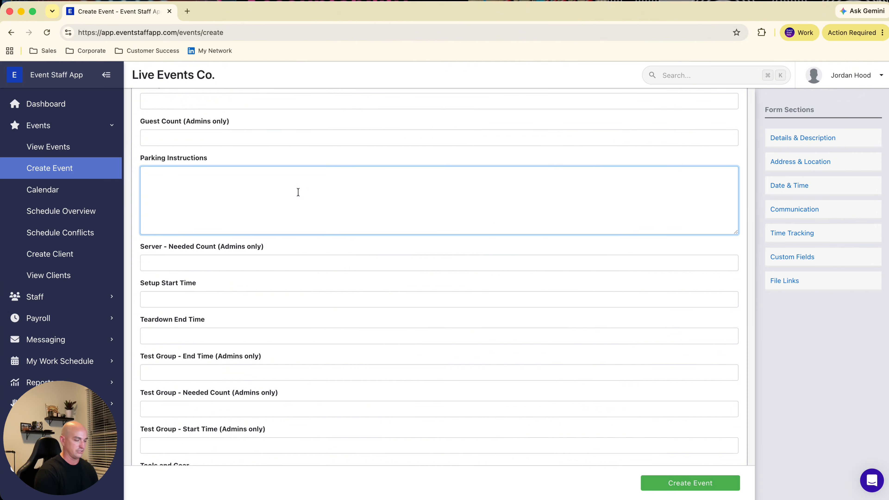
pyautogui.write('Lot 16')
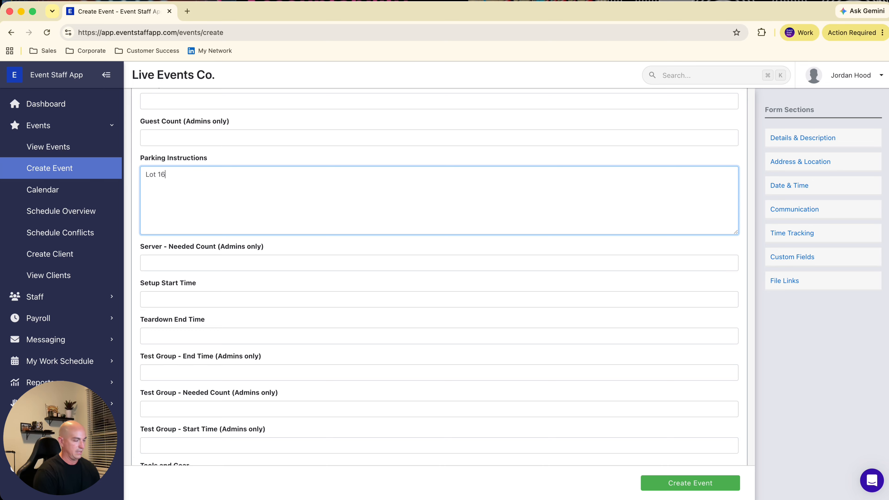
# Review the remaining custom fields and file links, and create the Demo Day event, continuing to its call time staffing
pyautogui.scroll(-2, 367, 213)
pyautogui.scroll(-1, 373, 213)
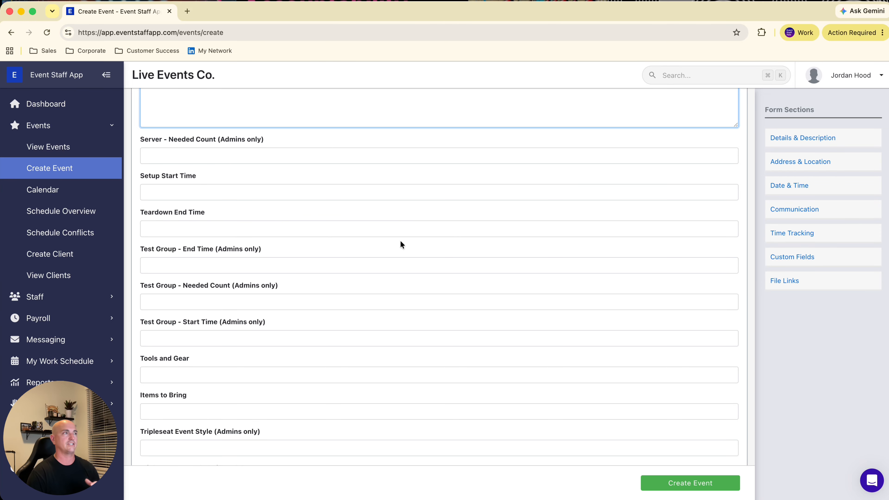
pyautogui.scroll(5, 400, 244)
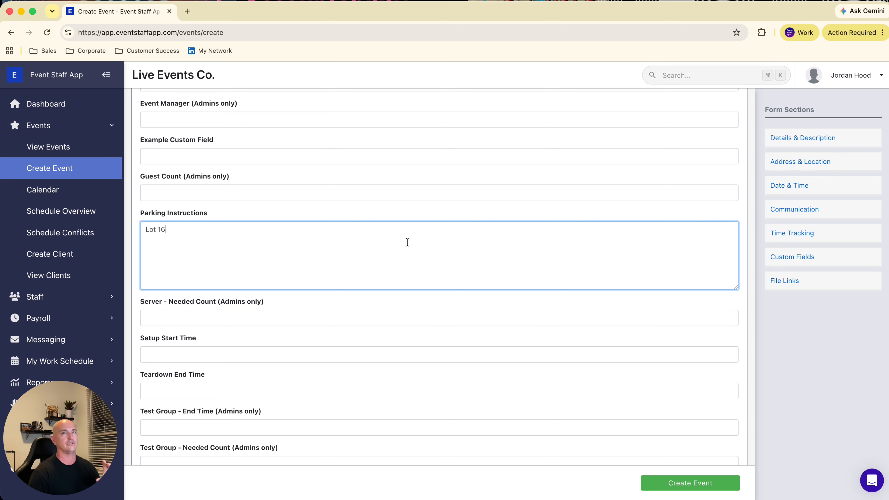
pyautogui.scroll(-10, 412, 241)
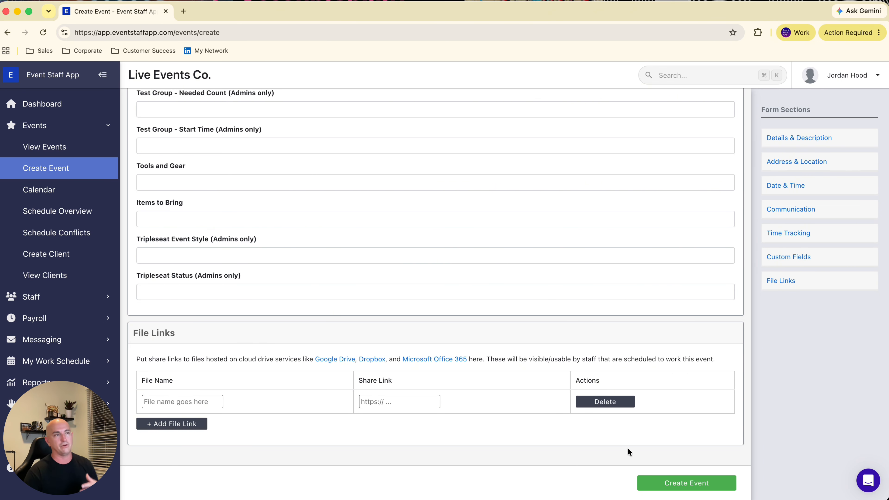
pyautogui.click(694, 487)
pyautogui.click(659, 204)
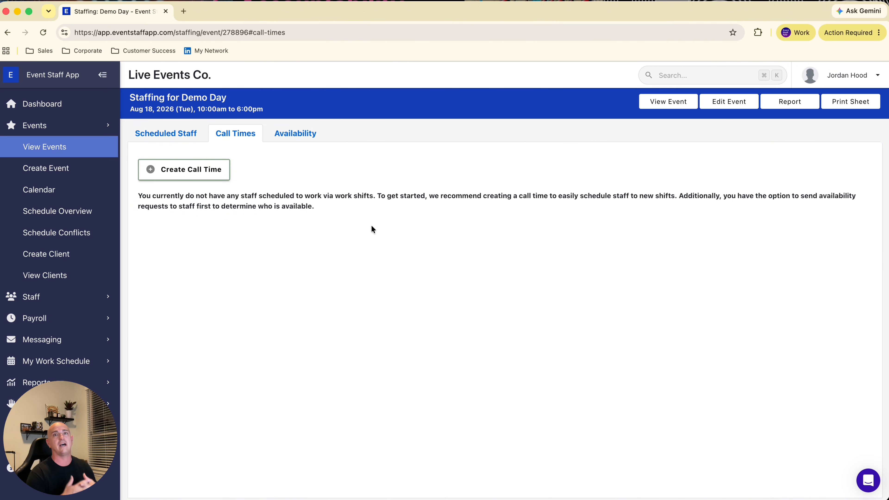
# Start a new call time for the event with the position Bartender
pyautogui.click(195, 174)
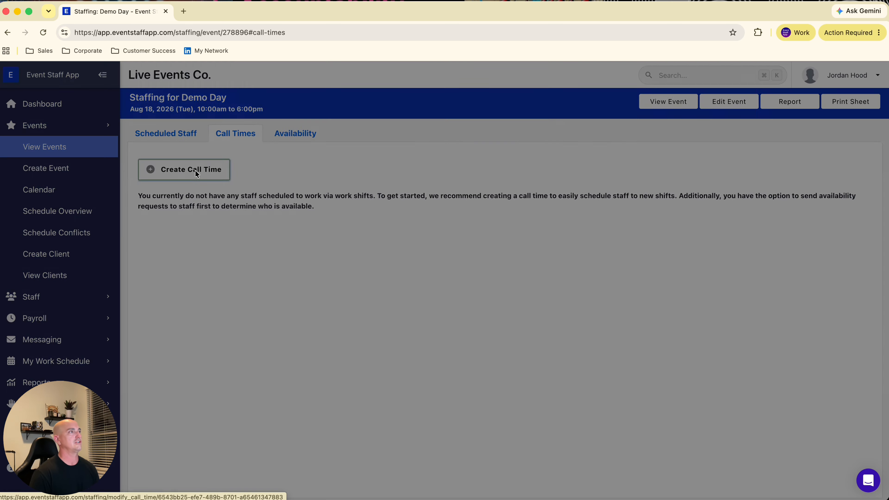
pyautogui.click(283, 178)
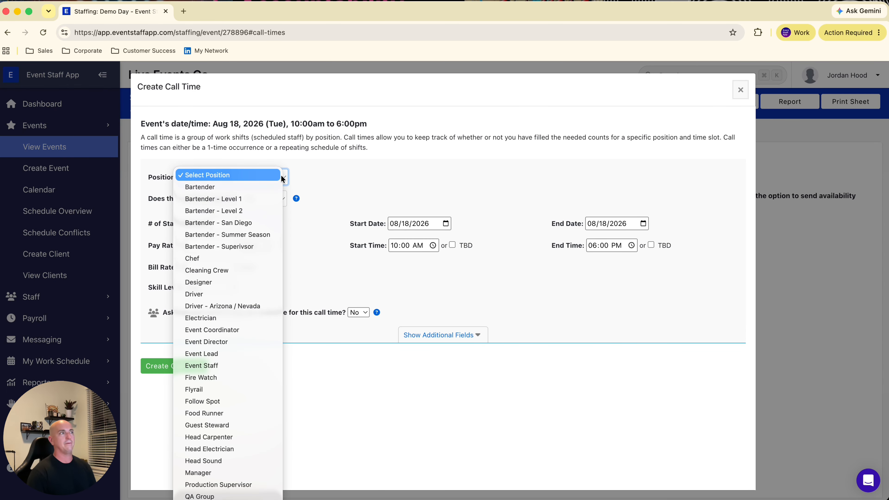
pyautogui.click(210, 187)
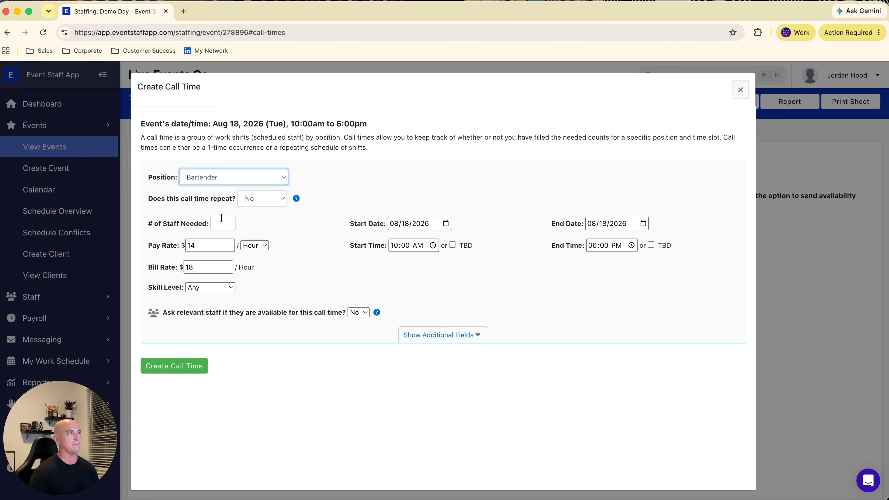
# Try making the Bartender call time repeat on selected weekdays, including Tuesday, and return it to non-repeating
pyautogui.click(281, 201)
pyautogui.click(249, 208)
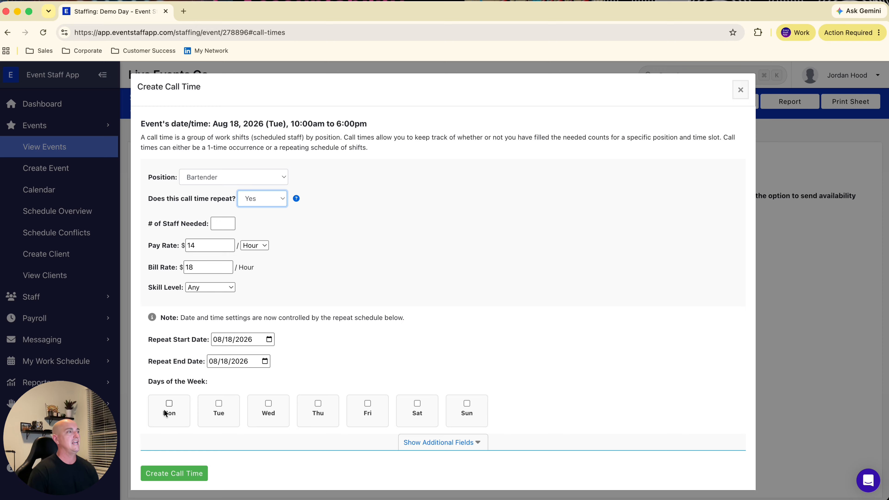
pyautogui.click(181, 403)
pyautogui.click(244, 404)
pyautogui.click(182, 403)
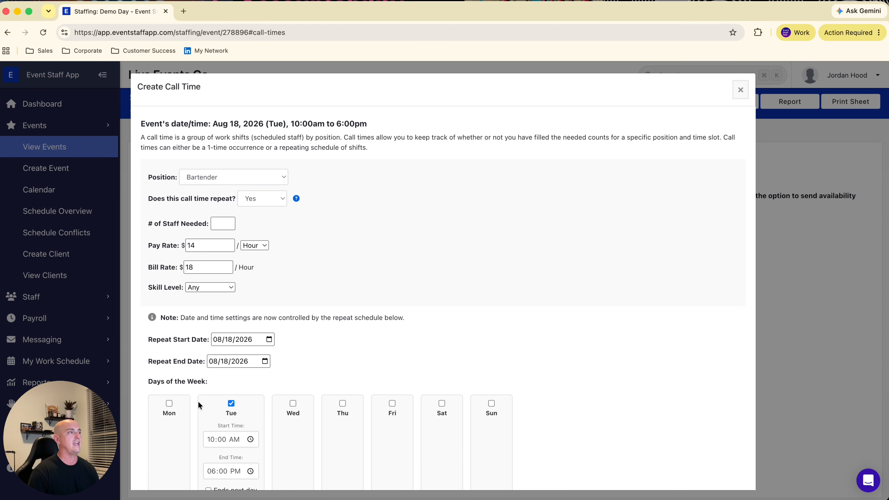
pyautogui.click(231, 404)
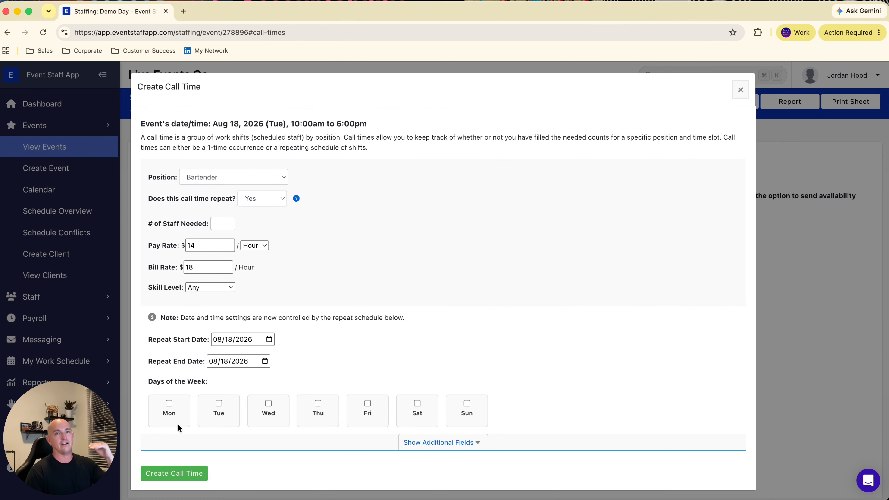
pyautogui.click(284, 198)
pyautogui.click(265, 184)
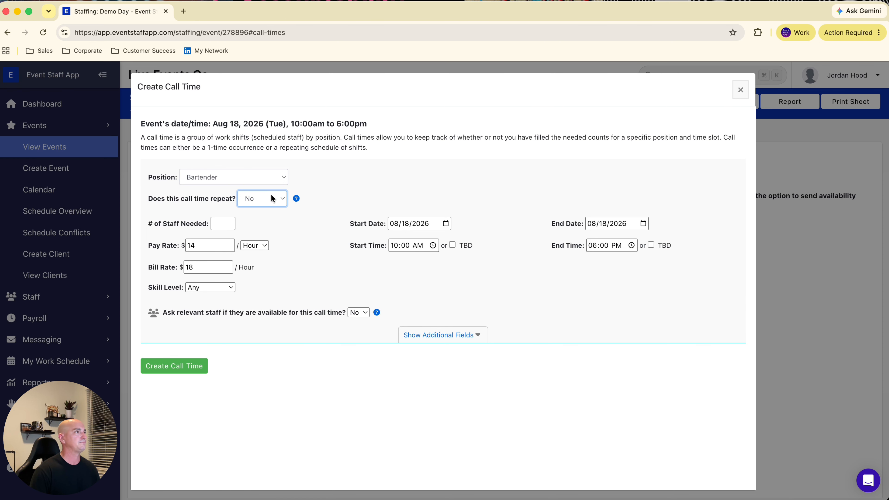
# Set the Bartender call time to 4 staff needed with a blank pay rate, keeping the skill level at Any
pyautogui.click(220, 225)
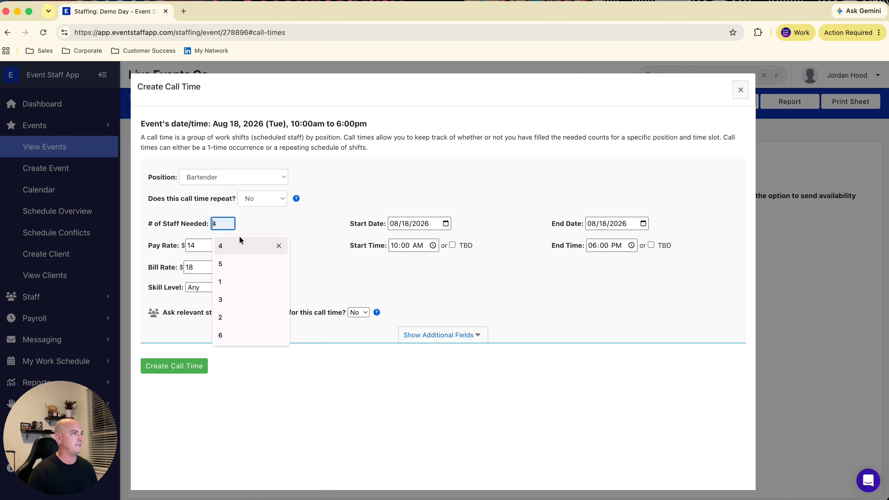
pyautogui.click(249, 245)
pyautogui.moveTo(199, 246); pyautogui.dragTo(173, 246)
pyautogui.press('BackSpace')
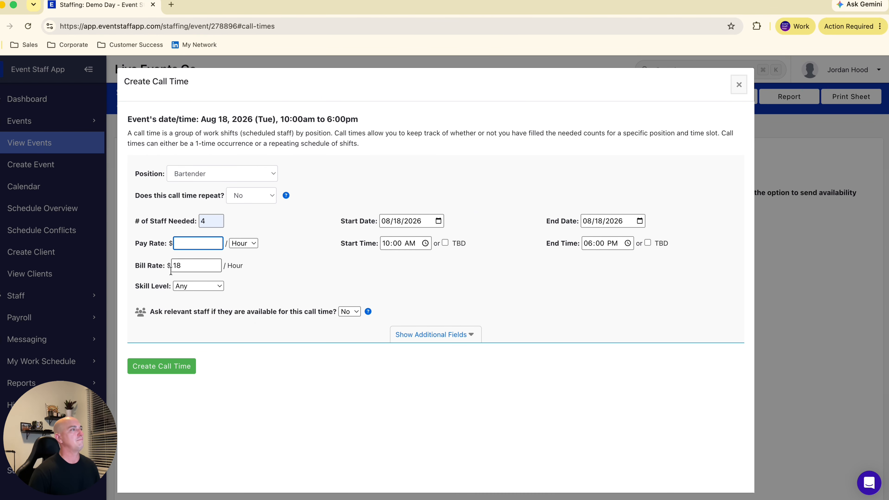
pyautogui.moveTo(191, 271); pyautogui.dragTo(172, 265)
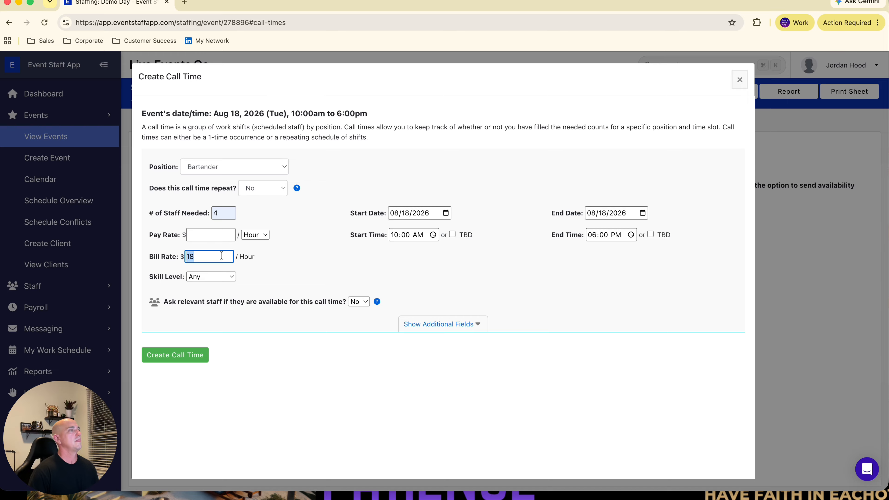
pyautogui.click(227, 277)
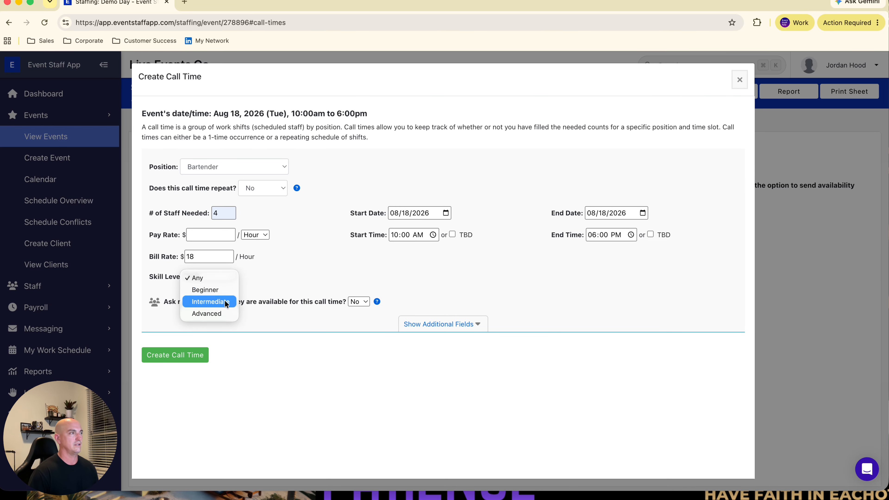
pyautogui.click(229, 278)
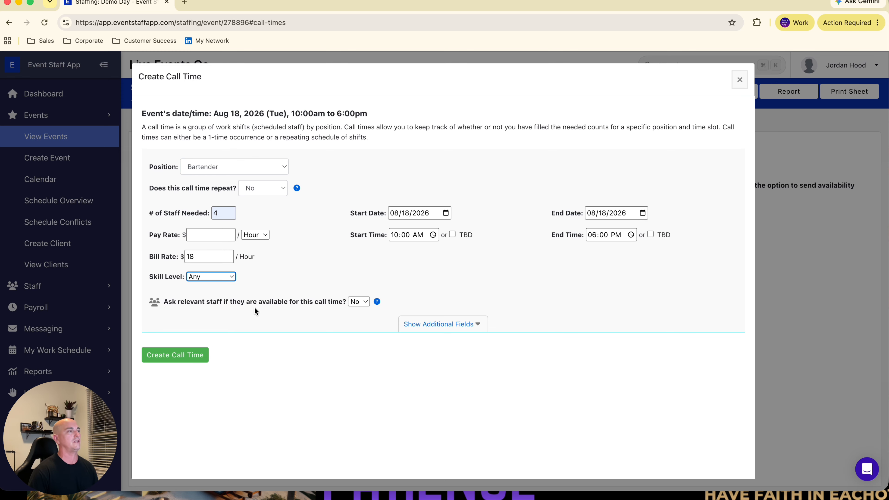
# Enable asking relevant staff for their availability, and show the additional fields, leaving the title, staff notes and dress code blank
pyautogui.click(369, 304)
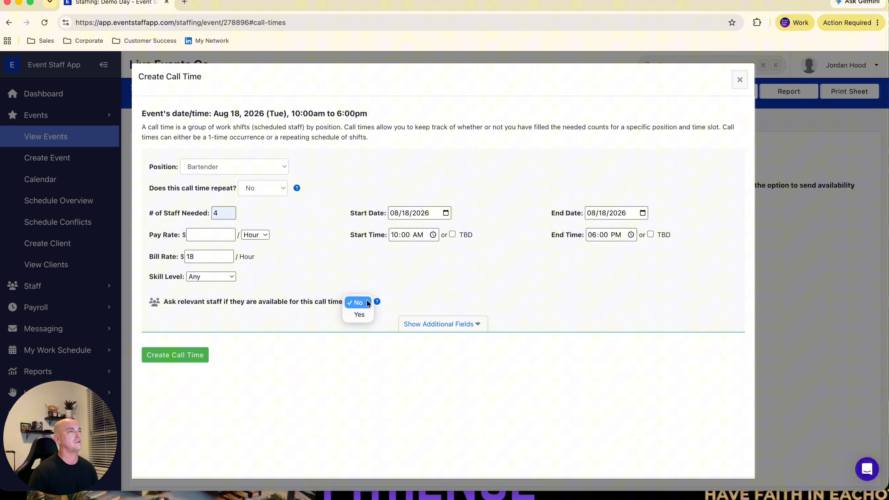
pyautogui.click(357, 314)
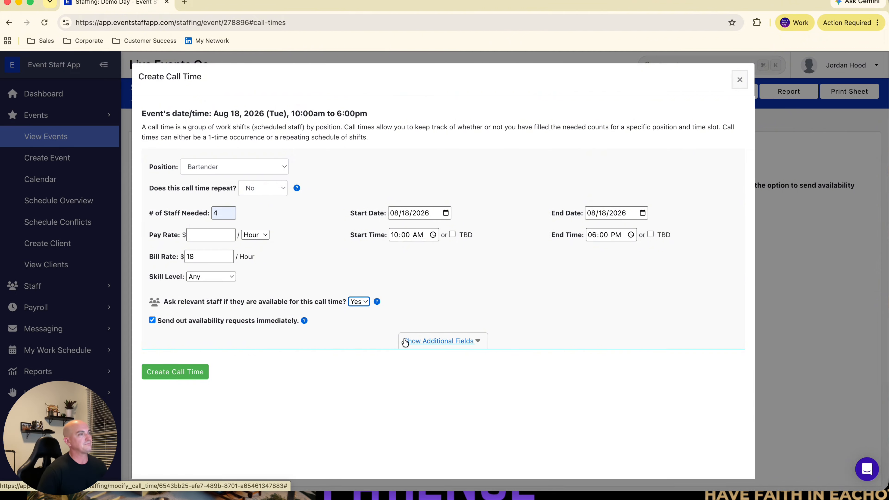
pyautogui.click(440, 342)
pyautogui.scroll(-3, 353, 402)
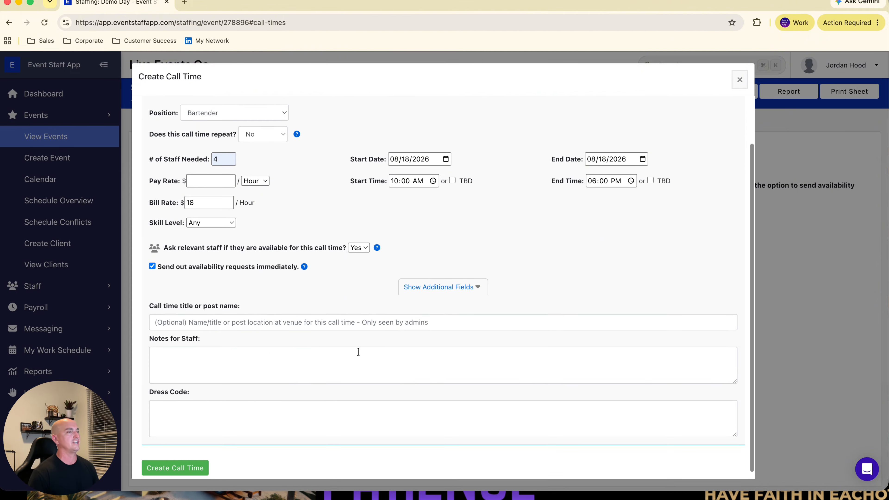
pyautogui.click(234, 319)
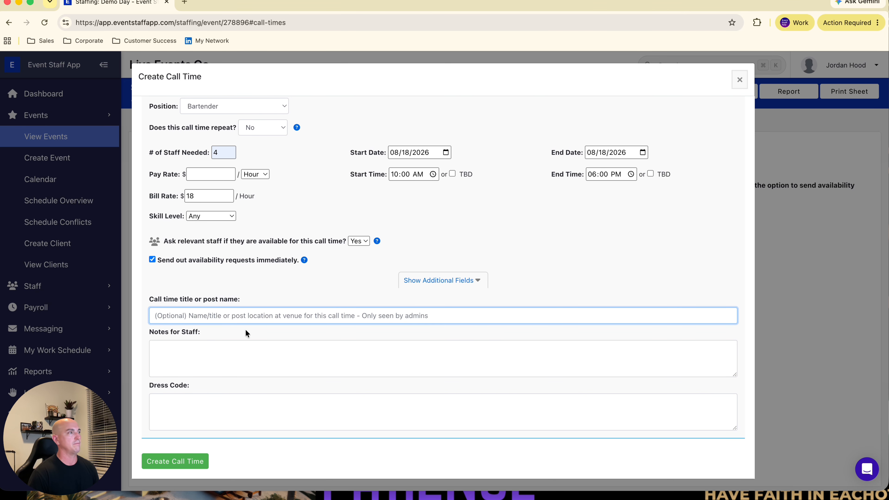
pyautogui.click(242, 358)
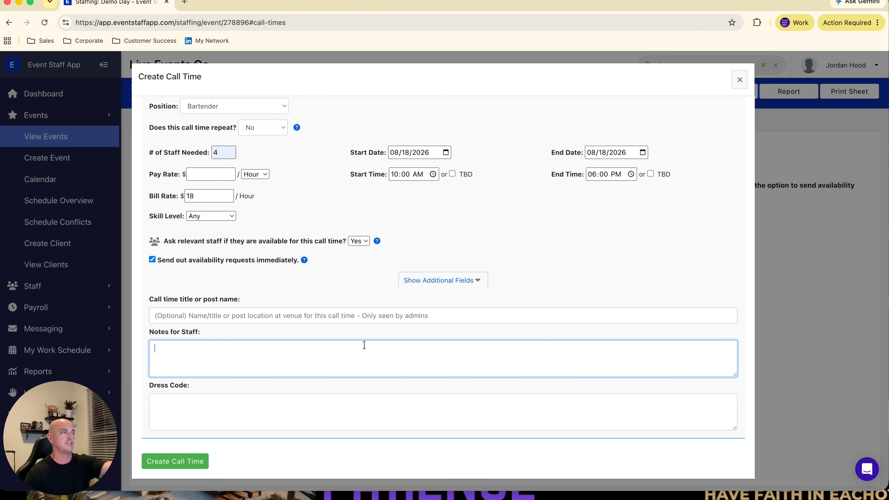
pyautogui.click(218, 410)
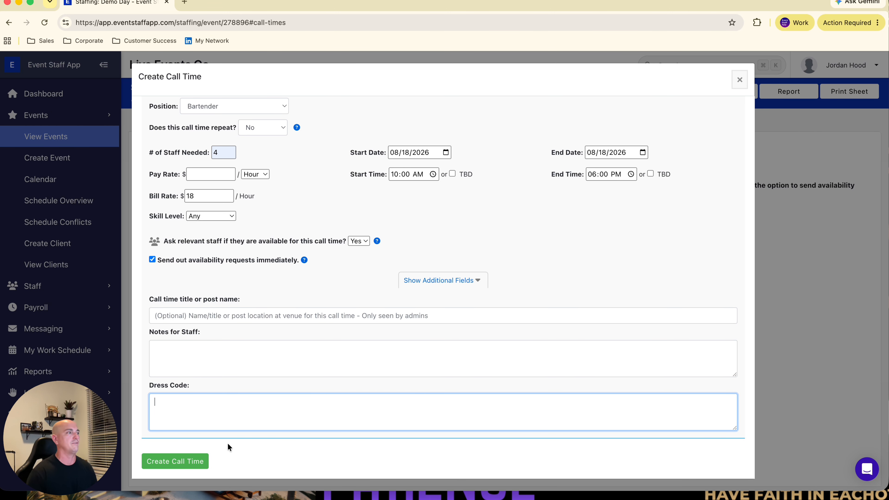
# Set the Bartender call time's start time to 9:00 AM, create the call time and close its form
pyautogui.click(395, 174)
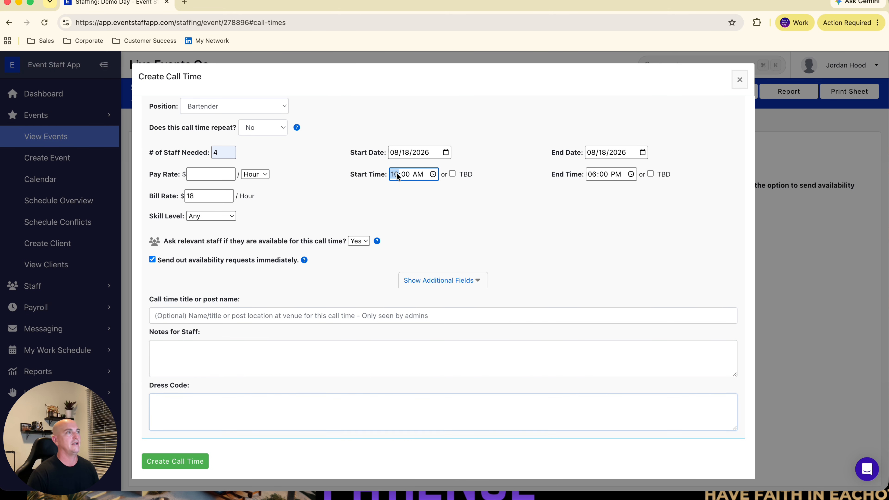
pyautogui.write('9')
pyautogui.click(524, 203)
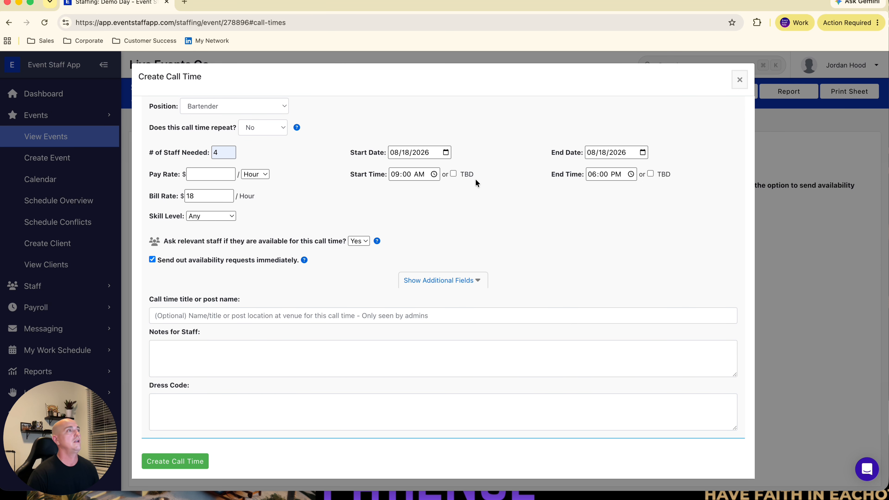
pyautogui.click(175, 462)
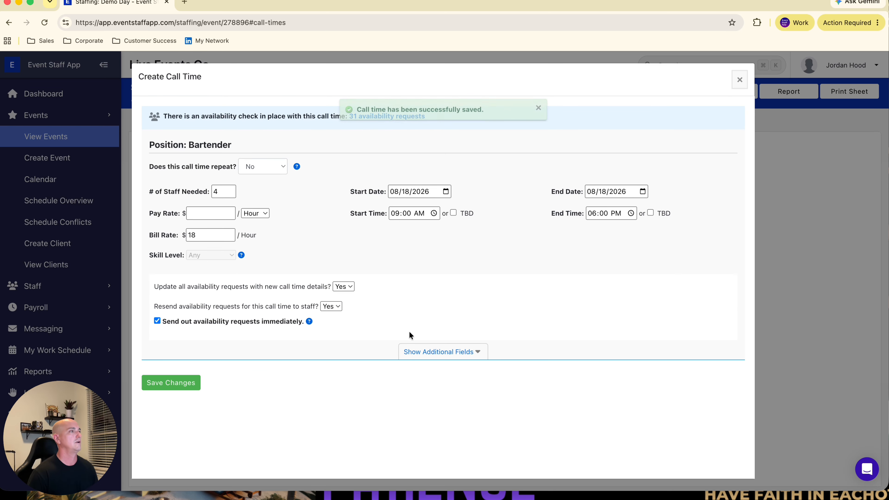
pyautogui.click(739, 80)
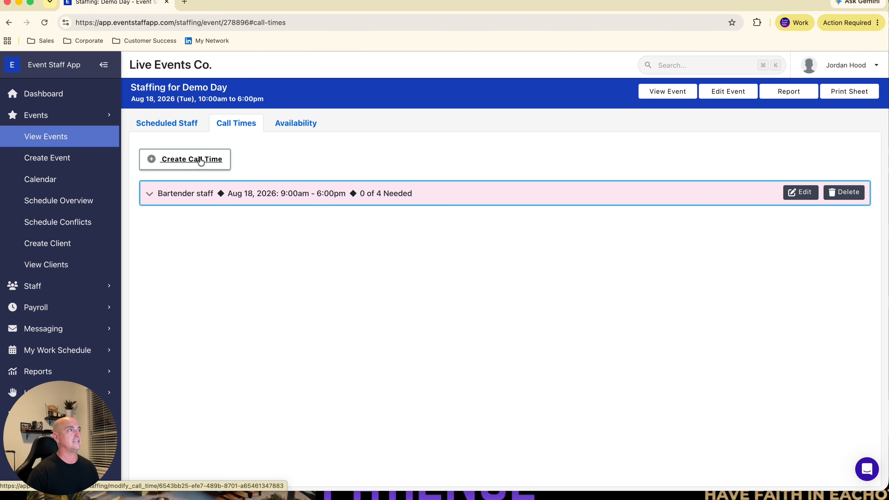
# Start another call time for the event with the position Manager and 1 staff member needed
pyautogui.click(197, 161)
pyautogui.click(242, 167)
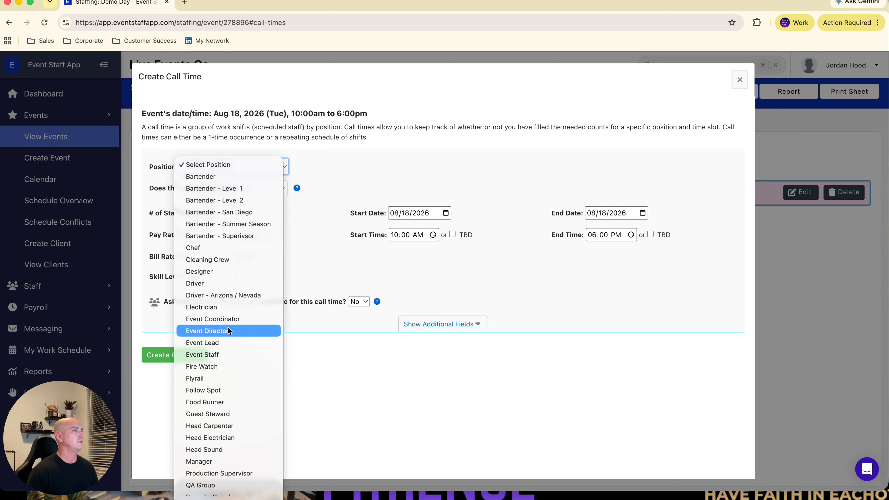
pyautogui.click(222, 462)
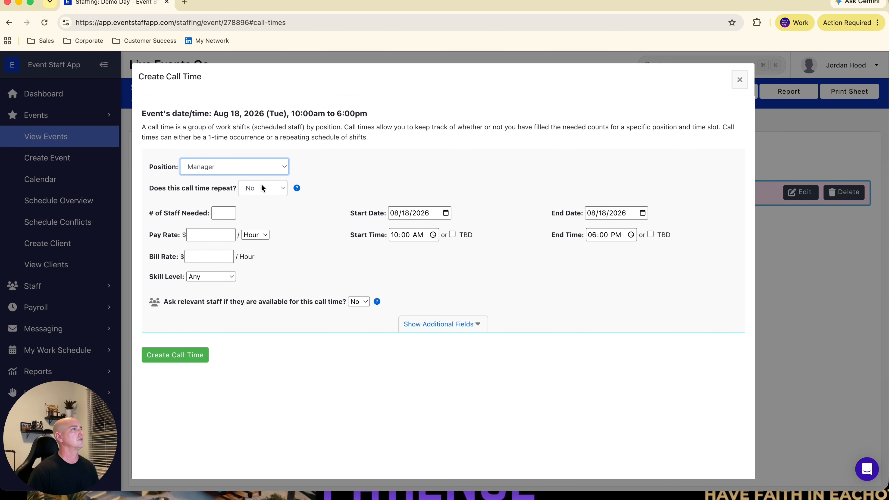
pyautogui.click(222, 212)
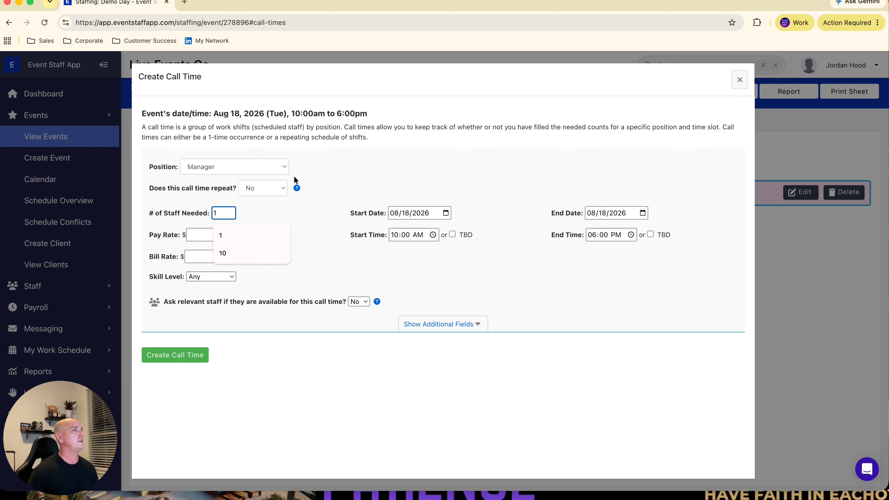
pyautogui.click(242, 239)
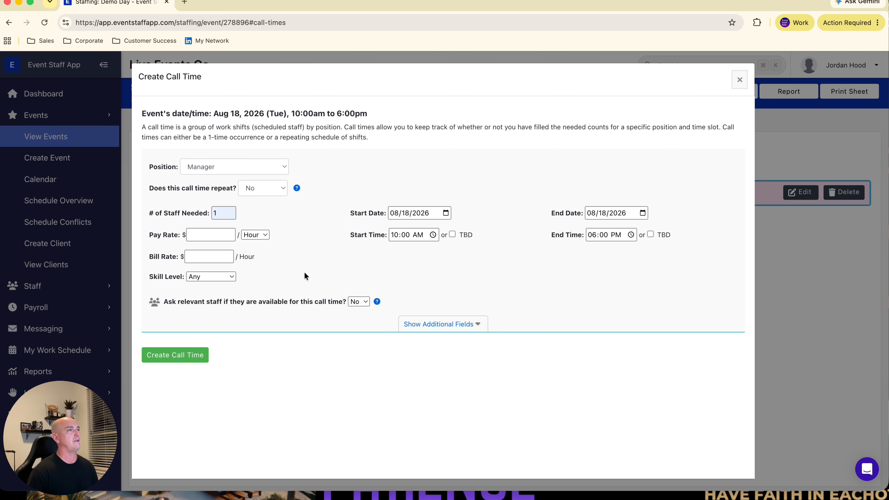
# Set the Manager call time's start time to 8:30 AM, create the call time and close its form
pyautogui.click(392, 234)
pyautogui.write('9')
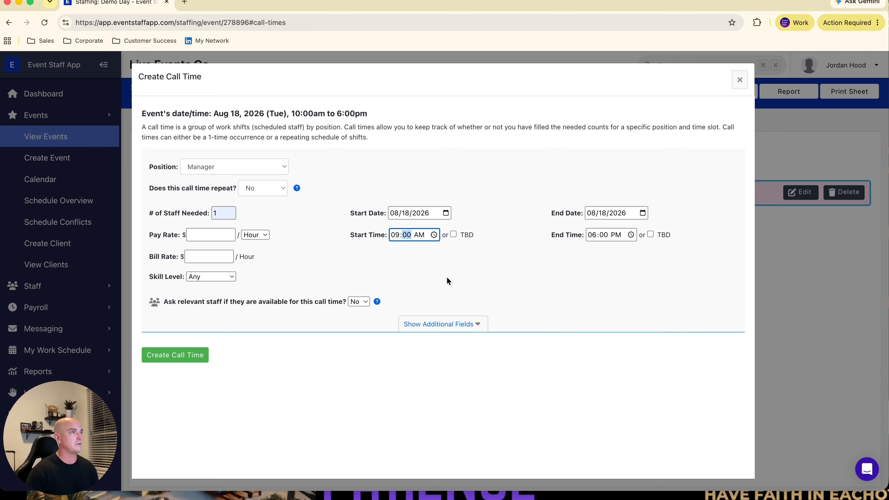
pyautogui.click(397, 237)
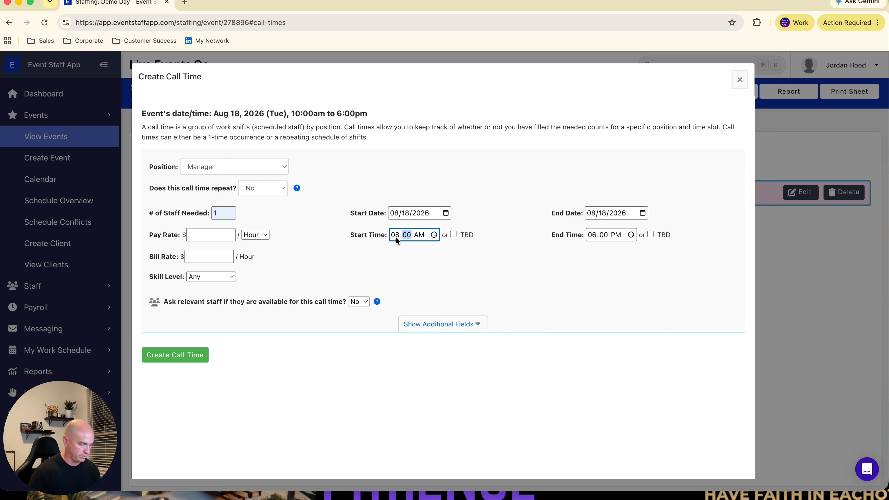
pyautogui.write('3')
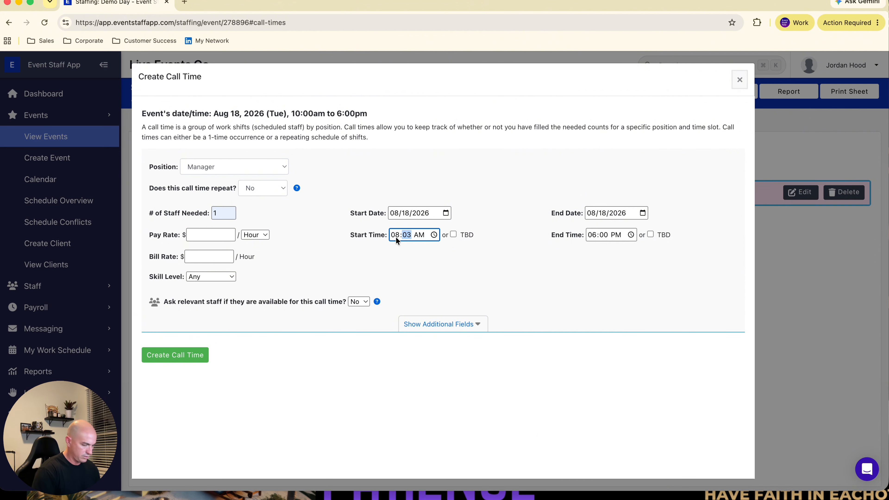
pyautogui.write('30')
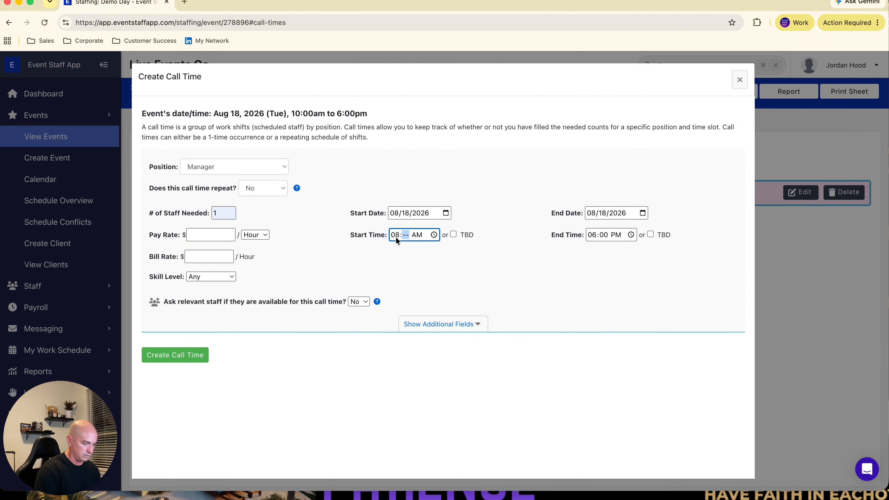
pyautogui.click(370, 250)
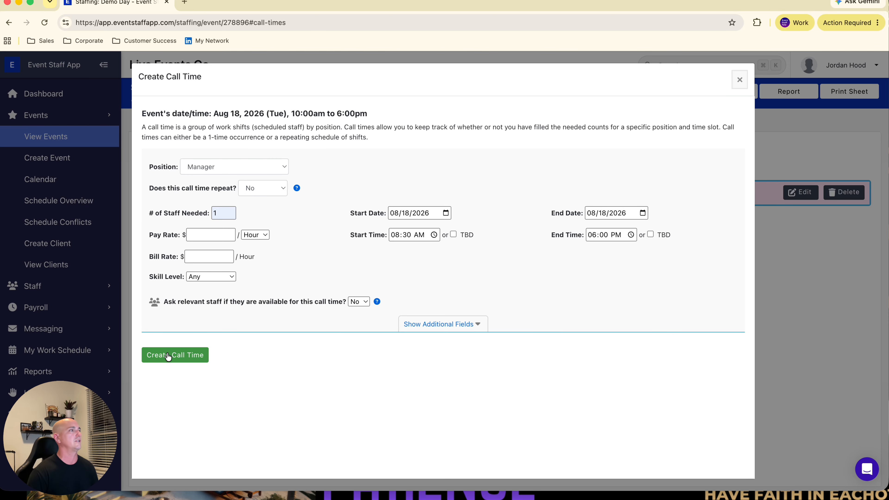
pyautogui.click(176, 354)
pyautogui.click(740, 79)
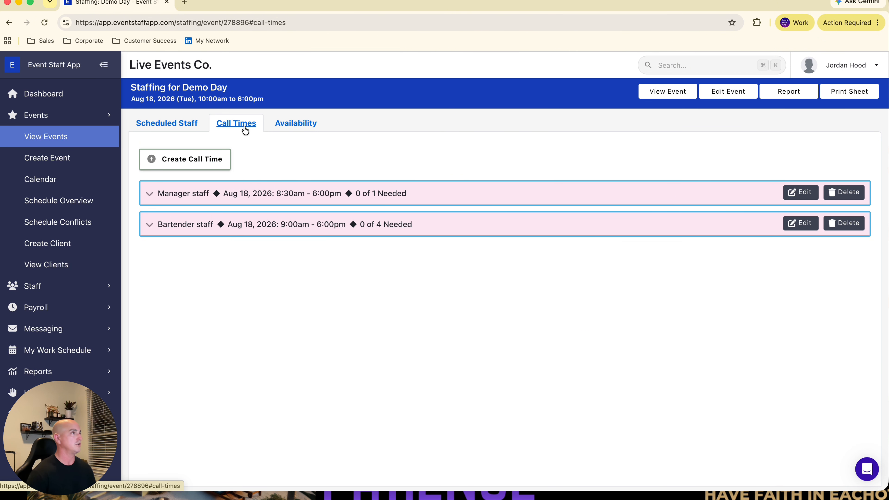
# In the event's Bartender group availability request, record the answer Yes for the first listed staff member and save it
pyautogui.click(295, 123)
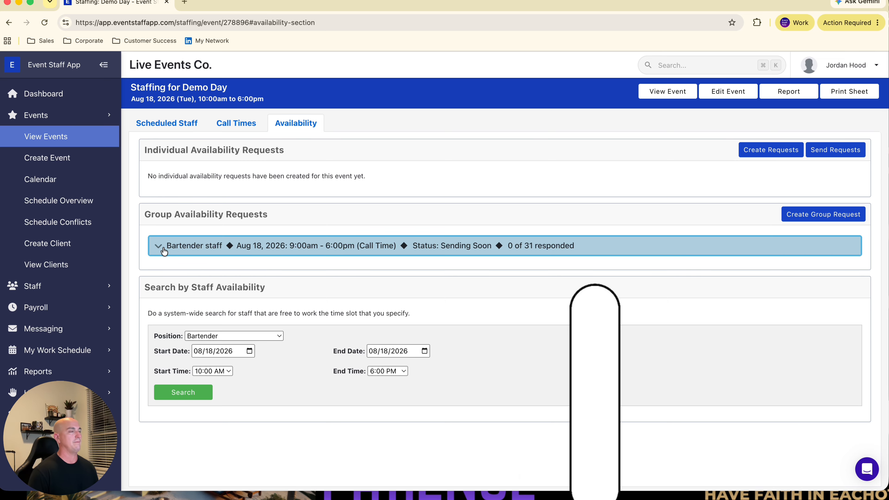
pyautogui.click(172, 250)
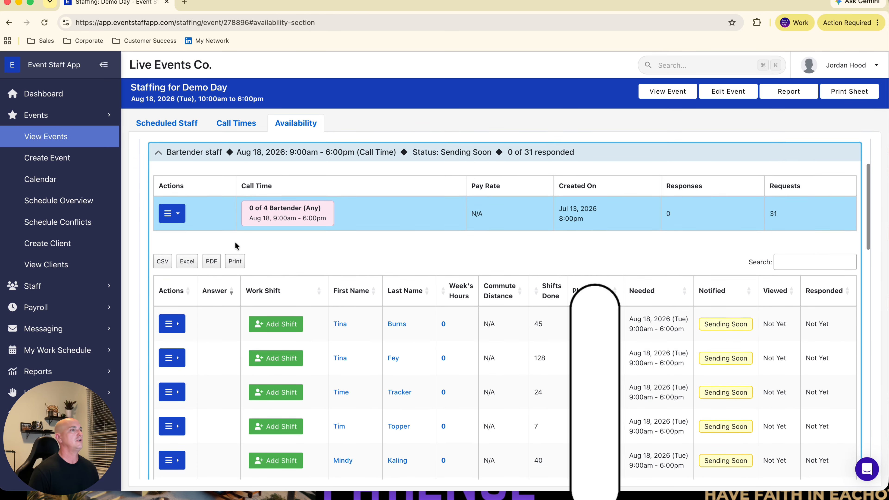
pyautogui.scroll(-2, 234, 242)
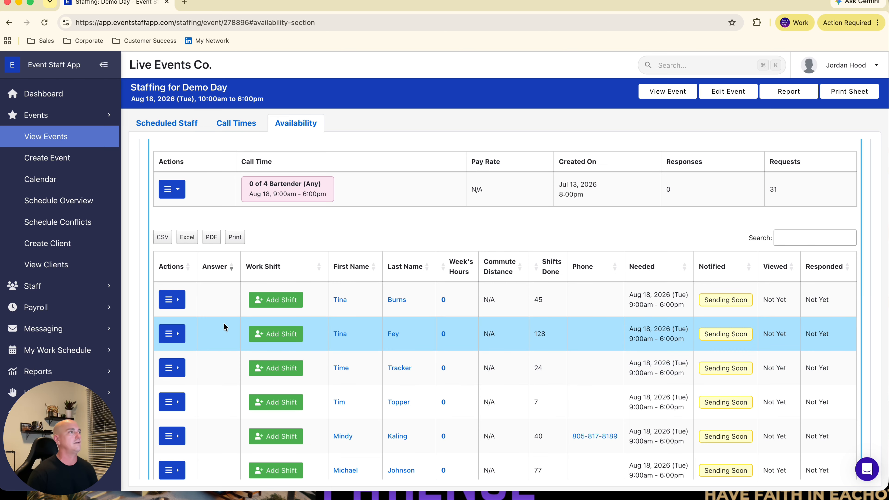
pyautogui.click(172, 299)
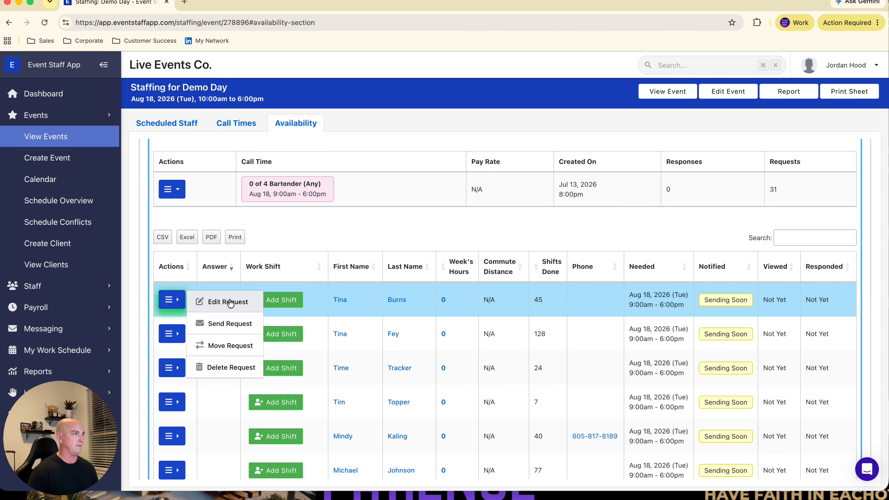
pyautogui.click(182, 300)
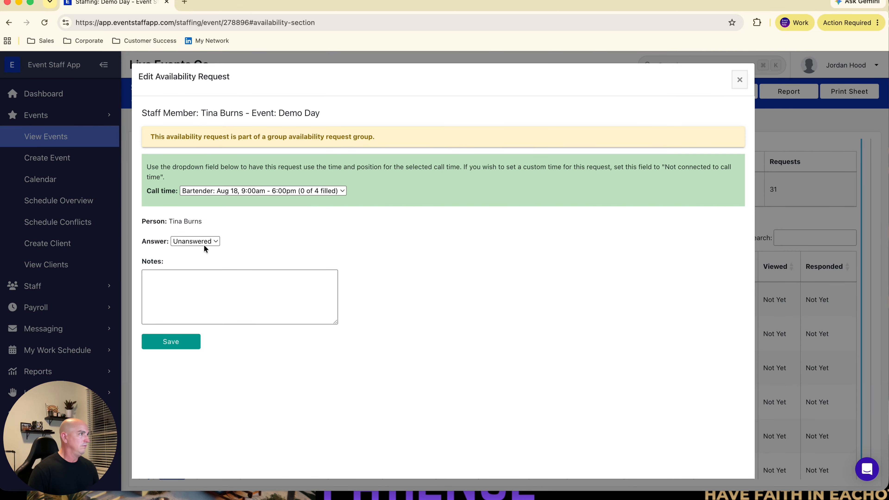
pyautogui.click(204, 243)
pyautogui.click(202, 256)
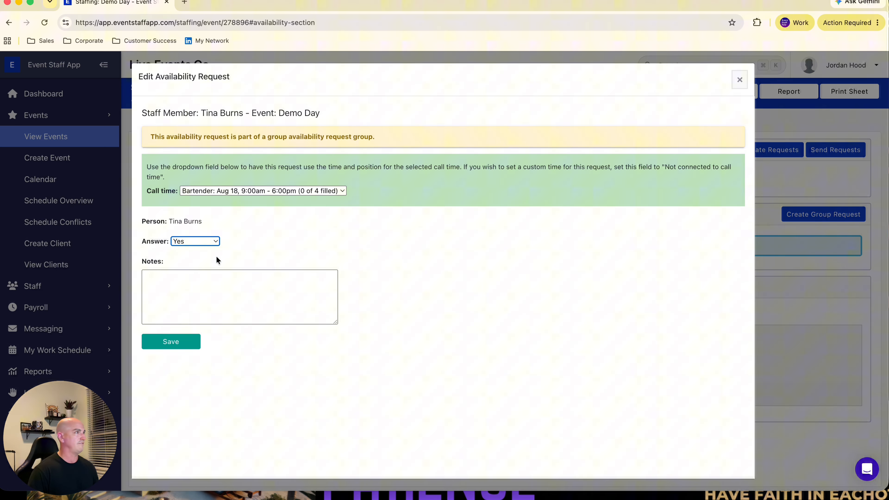
pyautogui.click(177, 346)
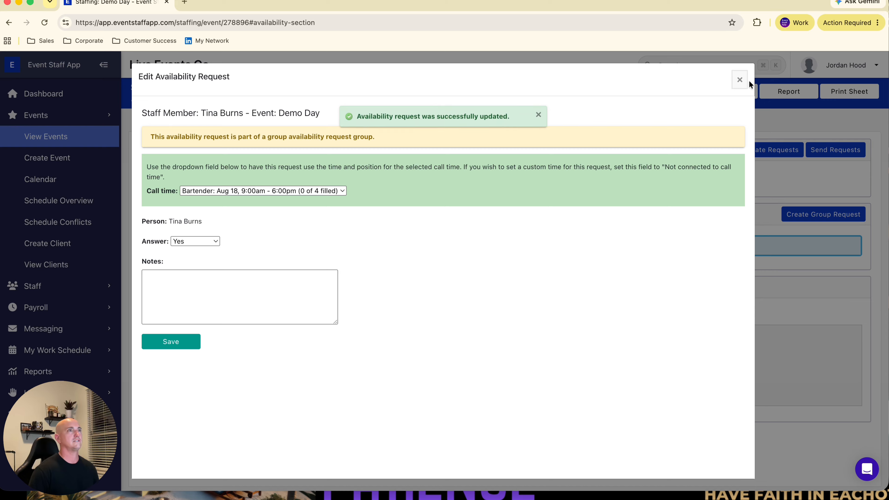
pyautogui.click(740, 80)
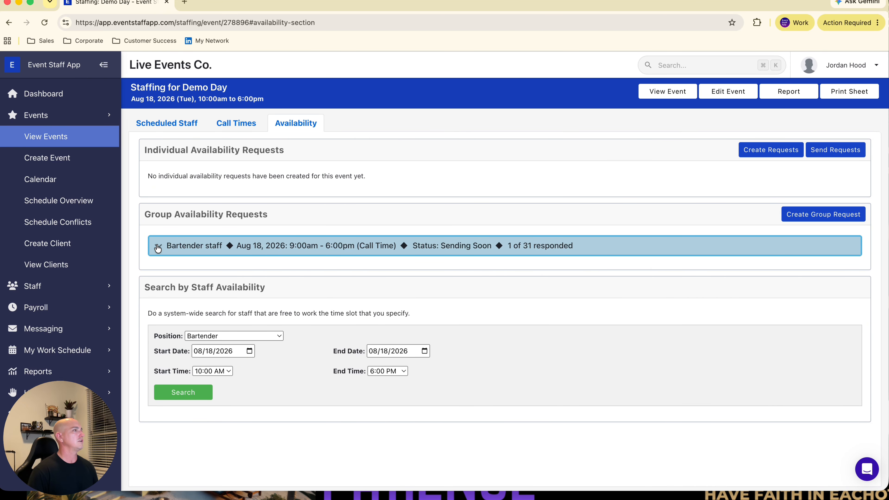
# Reopen the Bartender group availability list and add a work shift for the staff member who answered Yes
pyautogui.click(157, 247)
pyautogui.scroll(-3, 308, 374)
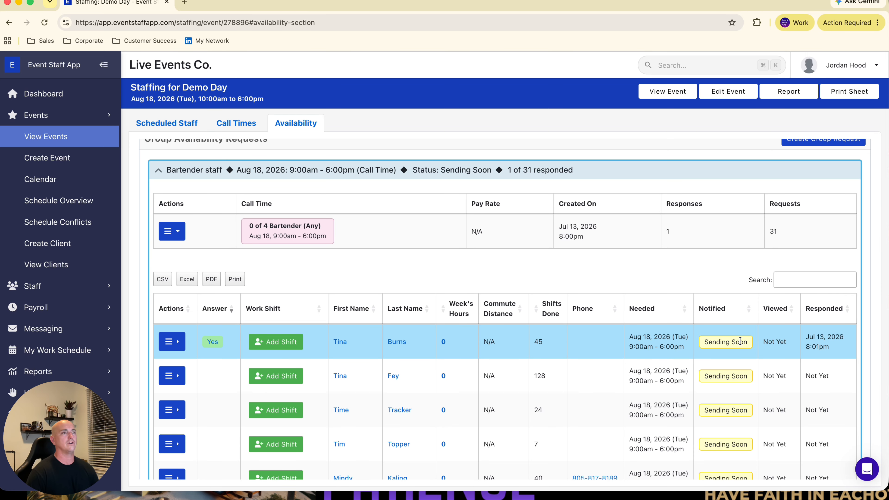
pyautogui.click(293, 345)
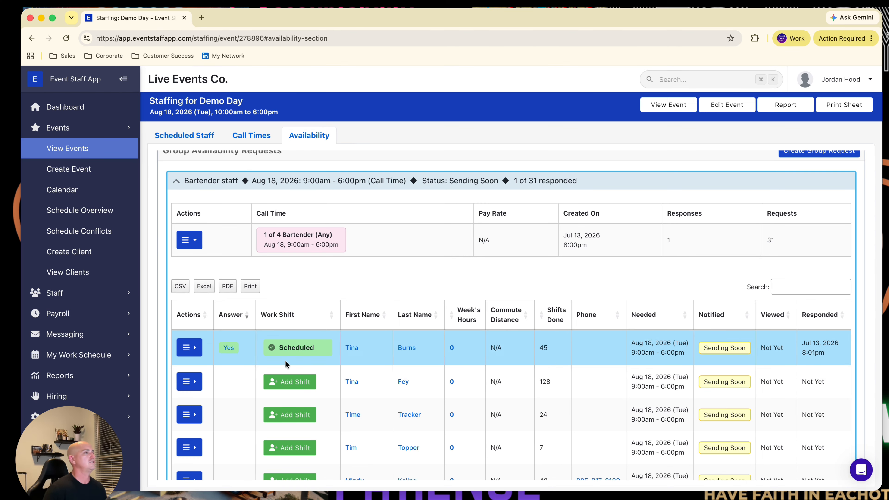
# In the Bartender group availability request, record the answer Yes for the second listed staff member, save it and close the form
pyautogui.click(155, 381)
pyautogui.click(234, 384)
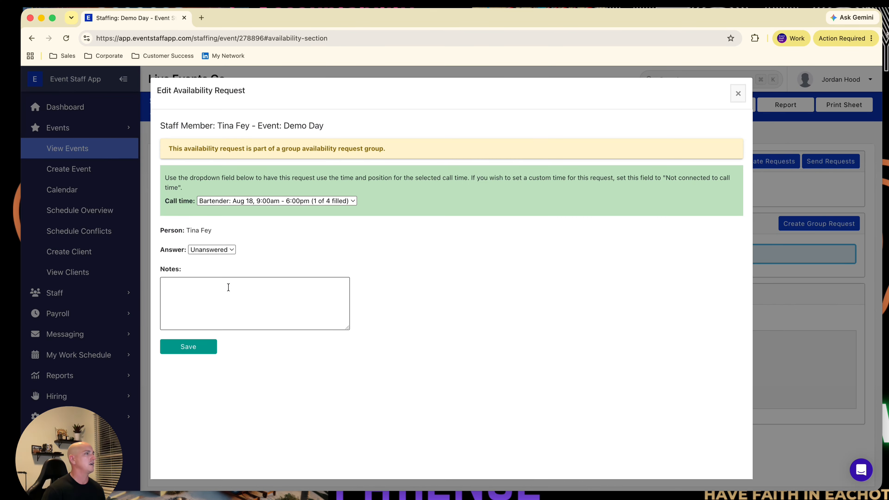
pyautogui.click(217, 250)
pyautogui.click(217, 263)
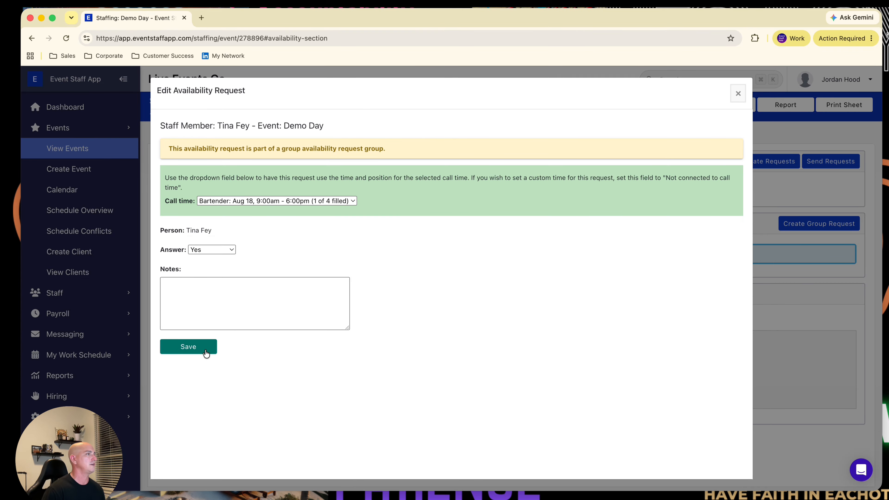
pyautogui.click(191, 346)
pyautogui.click(738, 95)
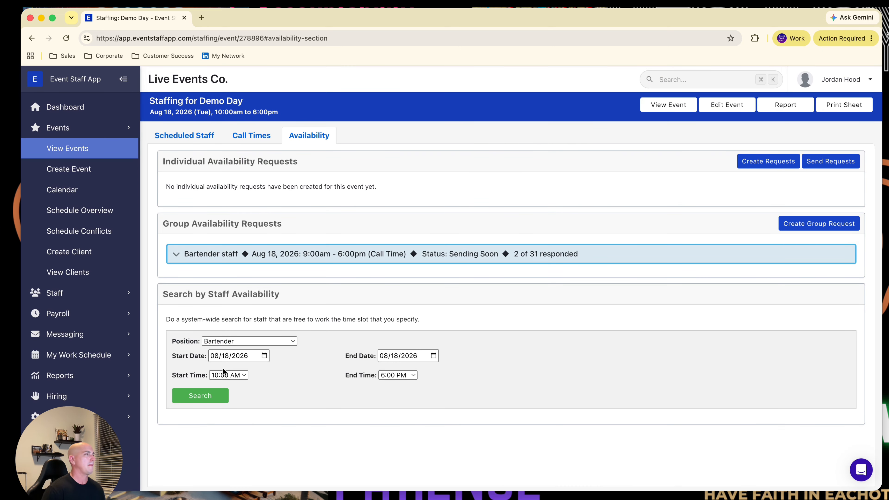
# Reopen the Bartender group availability list, record the answer No for the third listed staff member, save it and close the form
pyautogui.click(200, 251)
pyautogui.scroll(-5, 201, 336)
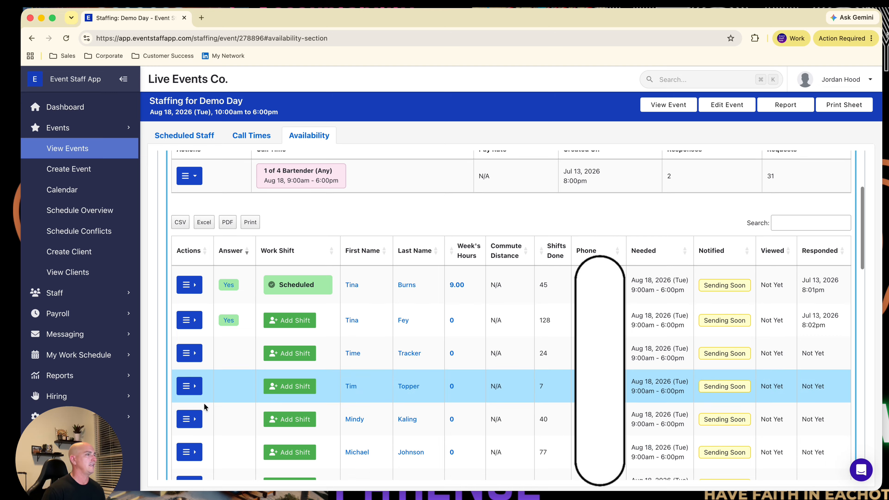
pyautogui.click(200, 331)
pyautogui.click(244, 333)
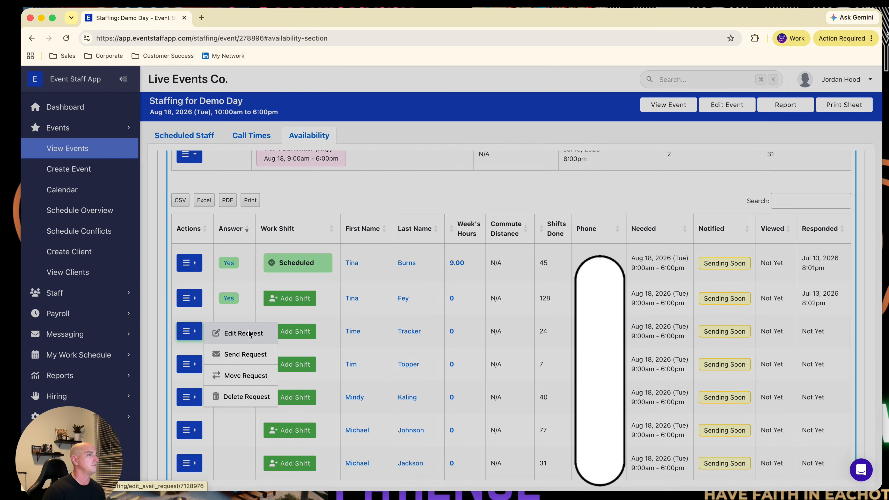
pyautogui.click(215, 250)
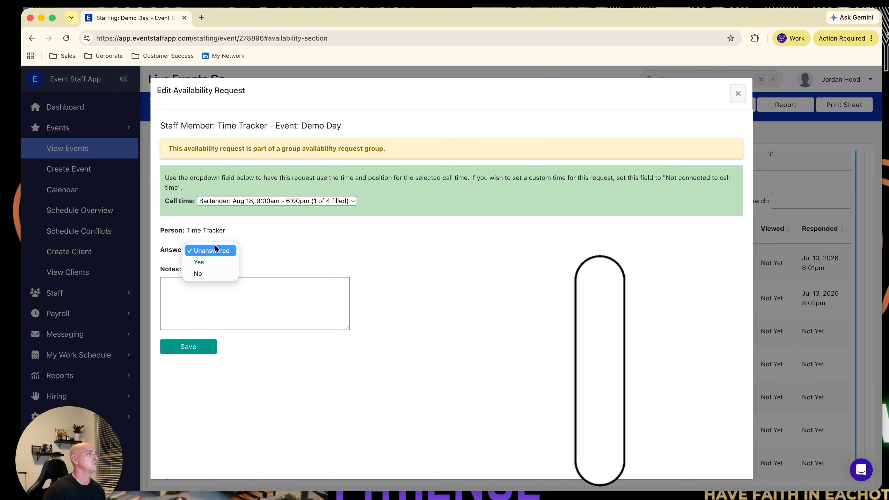
pyautogui.click(207, 274)
pyautogui.click(207, 349)
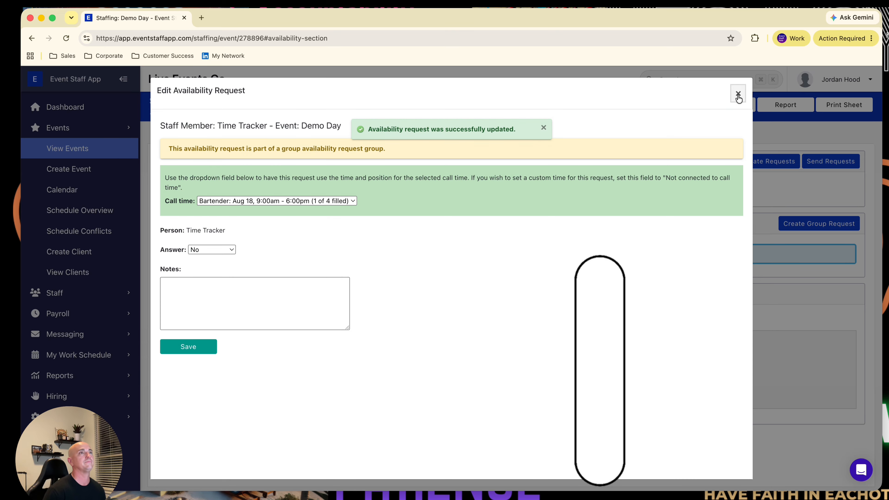
pyautogui.click(737, 93)
# Reopen the Bartender group availability list and add work shifts for the second and fourth listed staff members
pyautogui.click(177, 256)
pyautogui.scroll(-4, 210, 281)
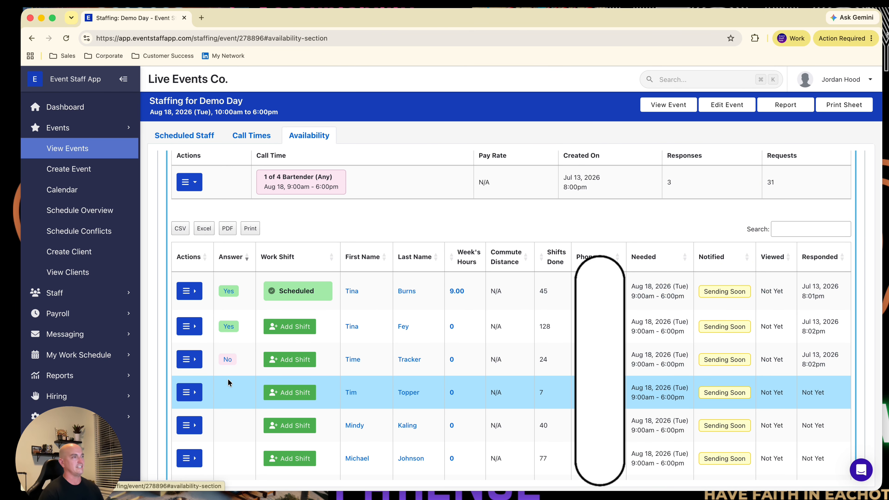
pyautogui.click(292, 327)
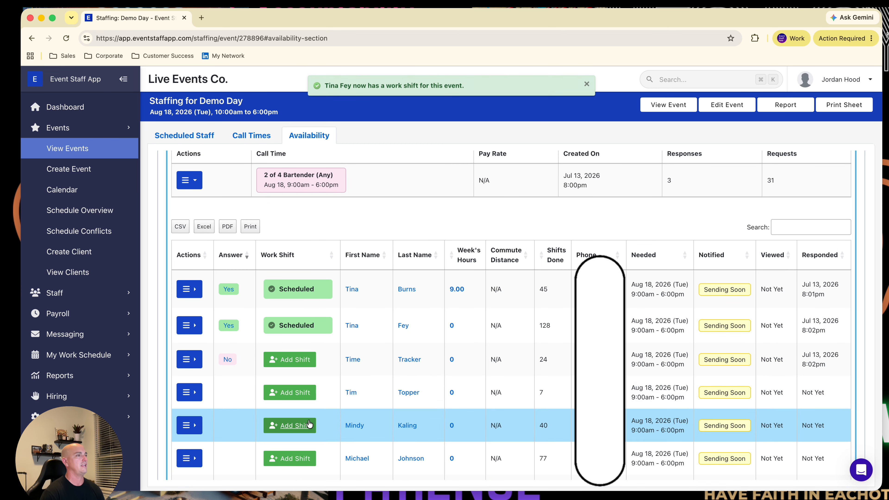
pyautogui.click(283, 394)
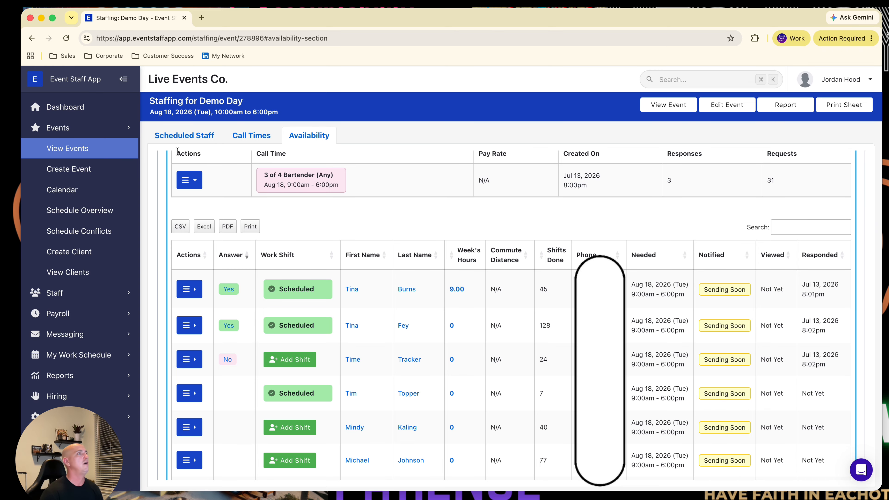
# From the event's scheduled staff, send work shift notifications to all three scheduled bartenders and close the form
pyautogui.click(192, 141)
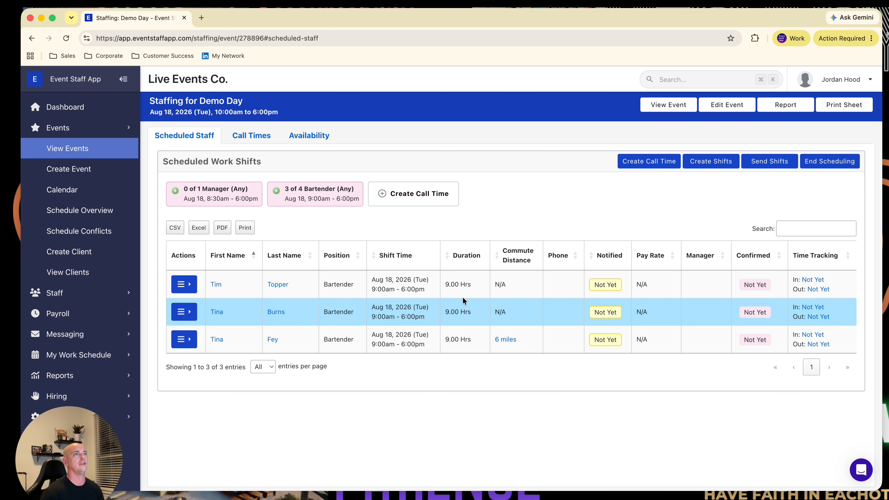
pyautogui.click(767, 167)
pyautogui.click(168, 179)
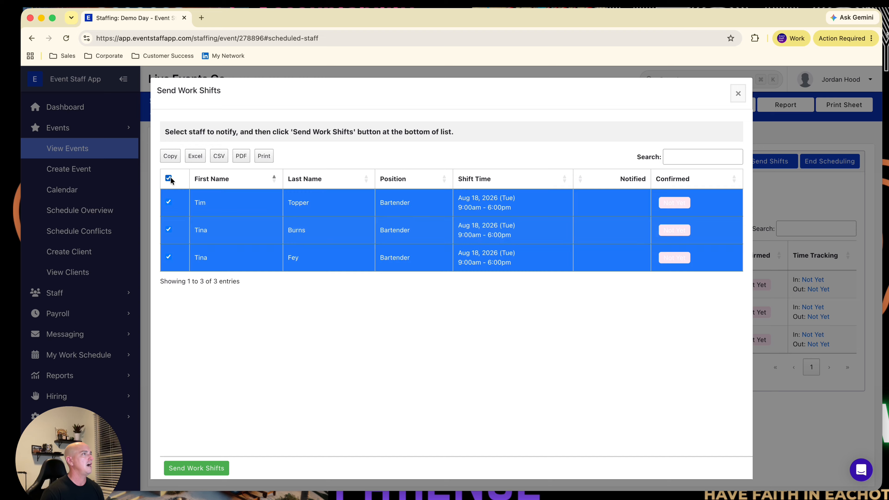
pyautogui.click(207, 468)
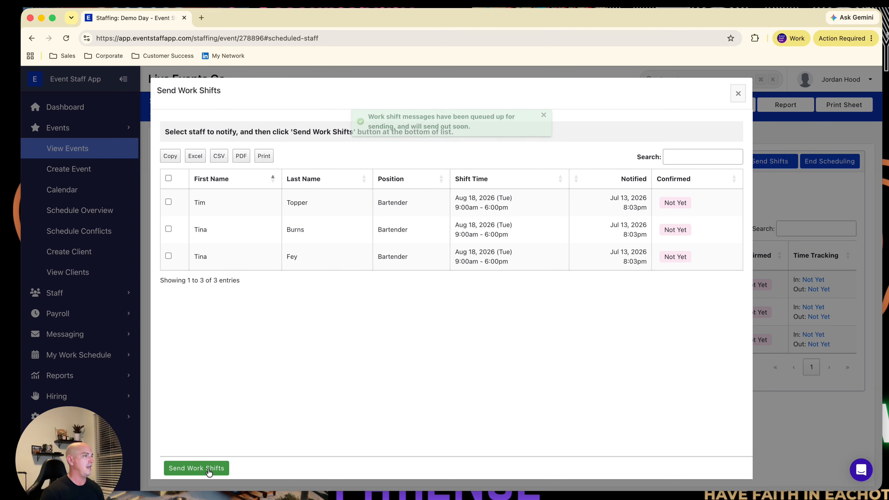
pyautogui.click(738, 95)
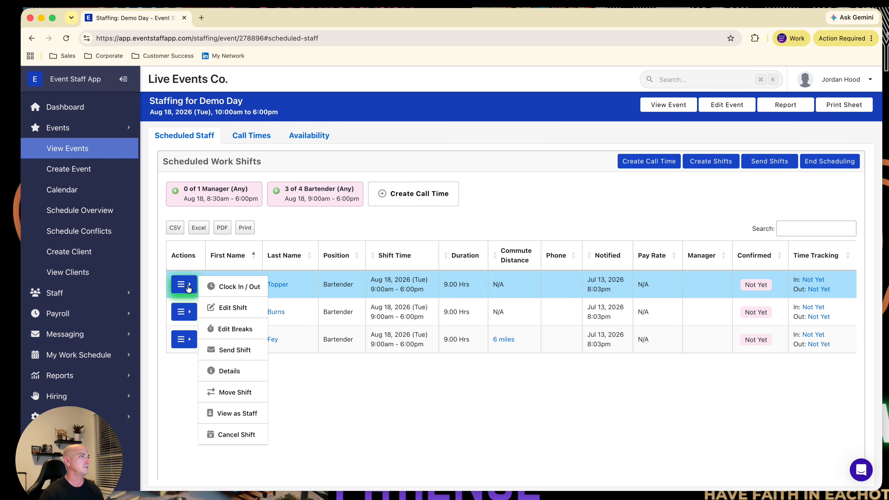
# Edit the first listed bartender's work shift, set Confirmed to Yes, save the change and close the form
pyautogui.click(233, 308)
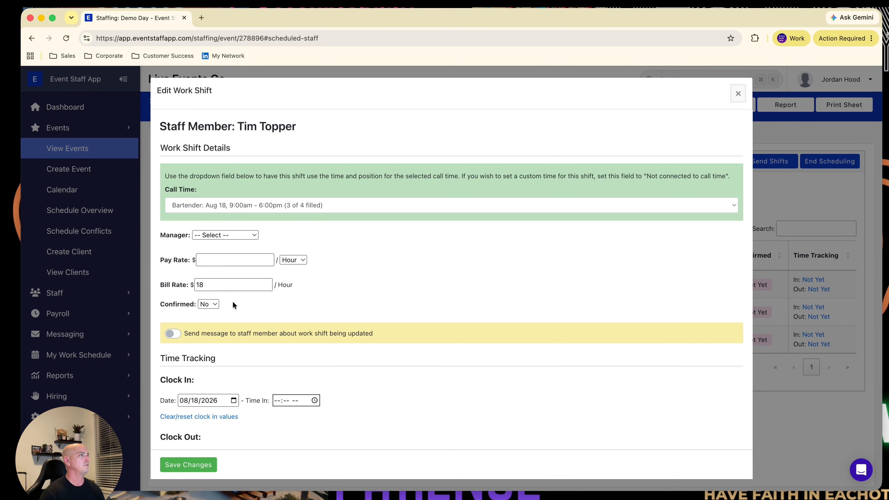
pyautogui.click(209, 304)
pyautogui.click(209, 317)
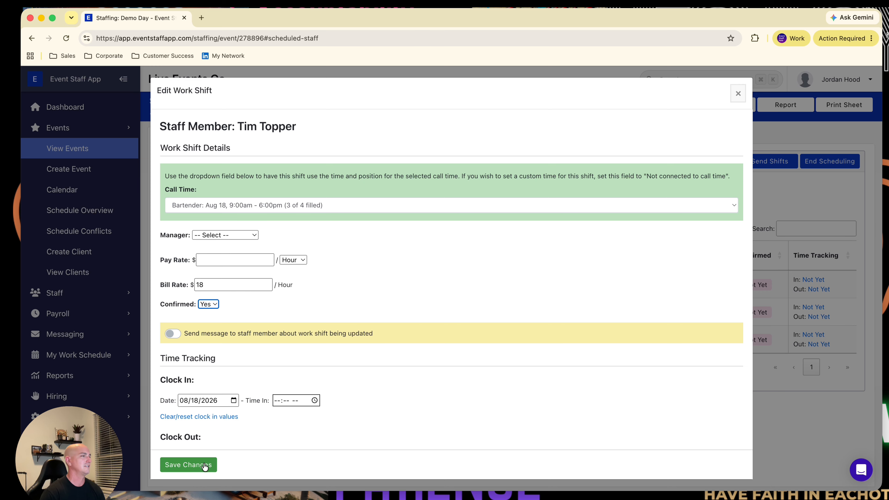
pyautogui.click(738, 94)
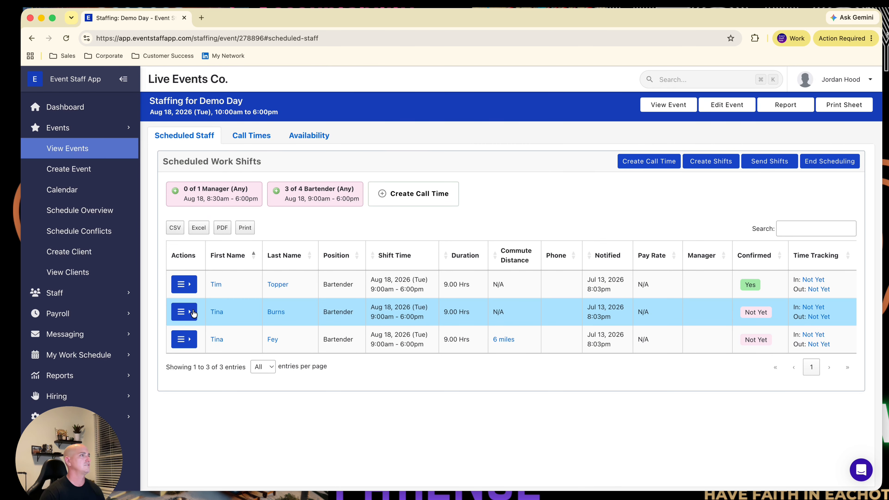
# Edit the second listed bartender's work shift, set Confirmed to Yes, save the change and close the form
pyautogui.click(184, 312)
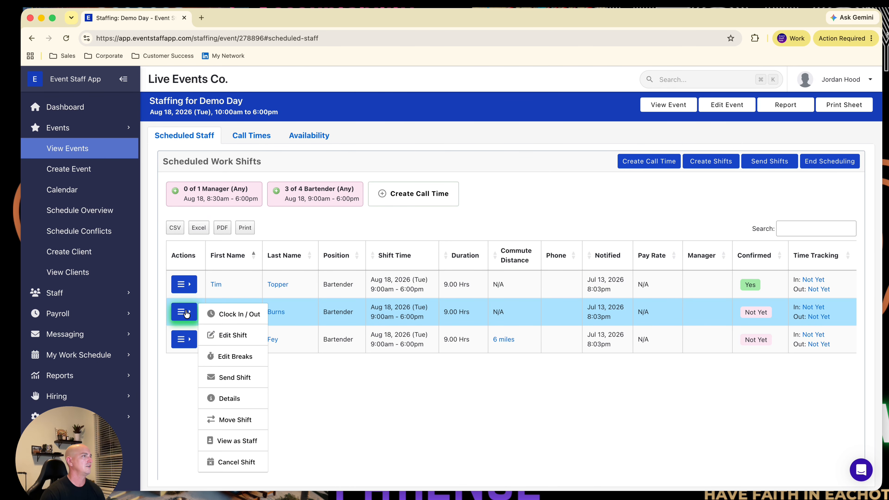
pyautogui.click(233, 334)
pyautogui.click(209, 304)
pyautogui.click(209, 316)
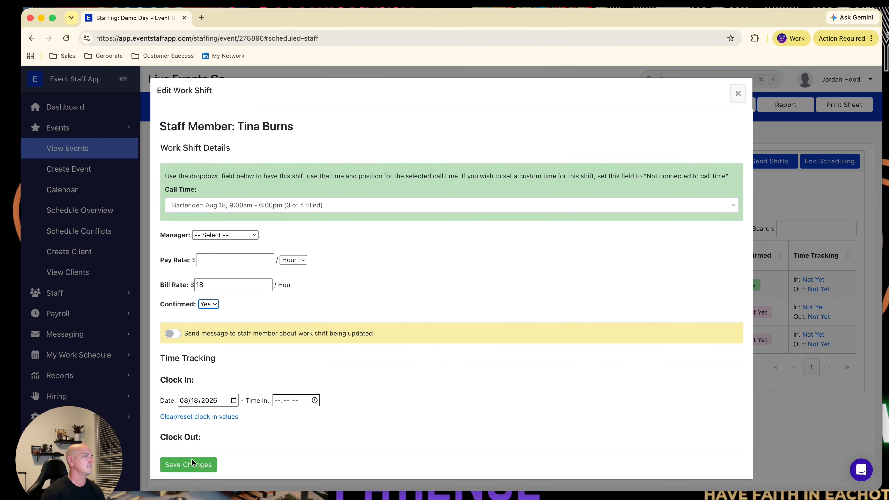
pyautogui.click(200, 467)
pyautogui.click(737, 94)
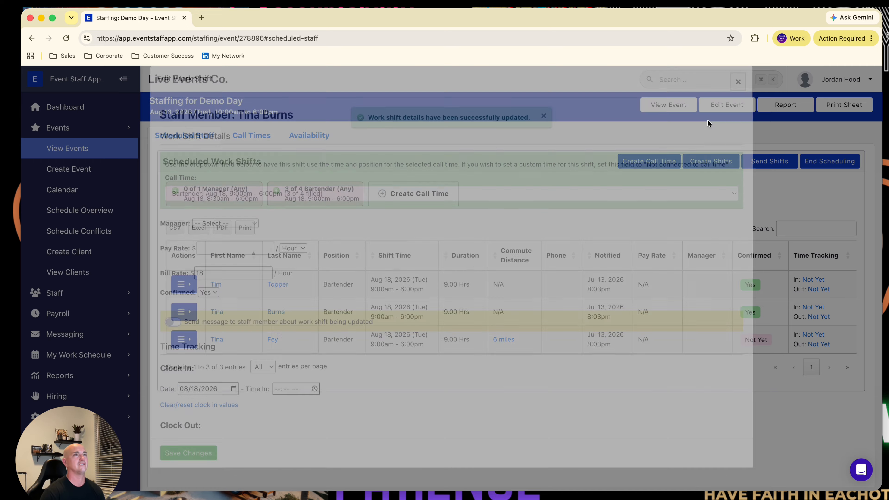
# Edit the third listed bartender's work shift, set Confirmed to Yes, save the change and close the form
pyautogui.click(183, 339)
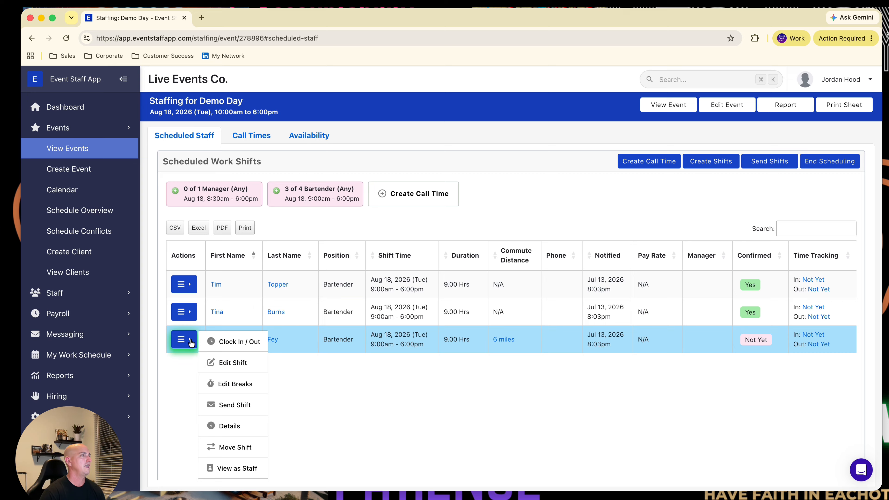
pyautogui.click(234, 362)
pyautogui.click(209, 304)
pyautogui.click(208, 316)
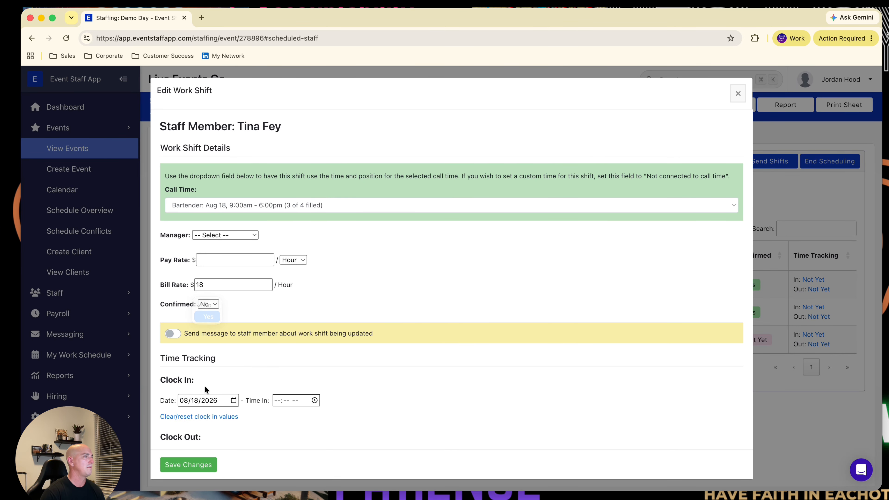
pyautogui.click(204, 468)
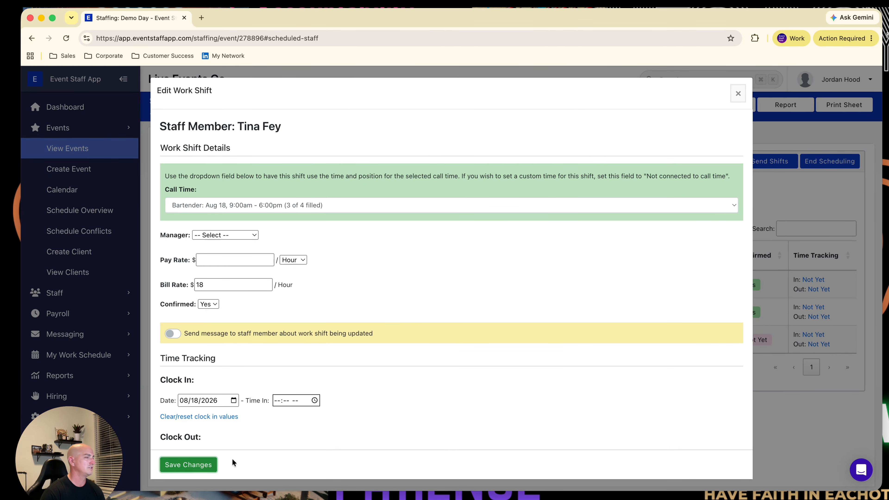
pyautogui.click(738, 93)
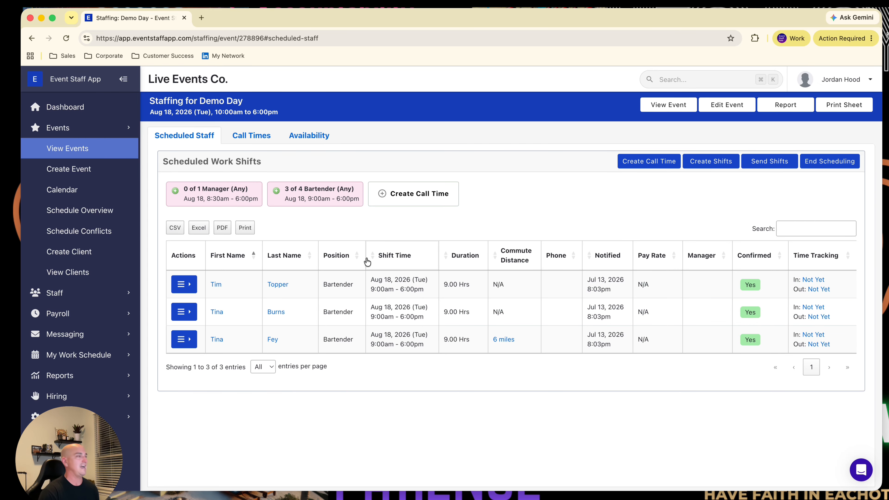
# Create a work shift on the Manager call time for the fifth listed staff member and close the form
pyautogui.click(217, 198)
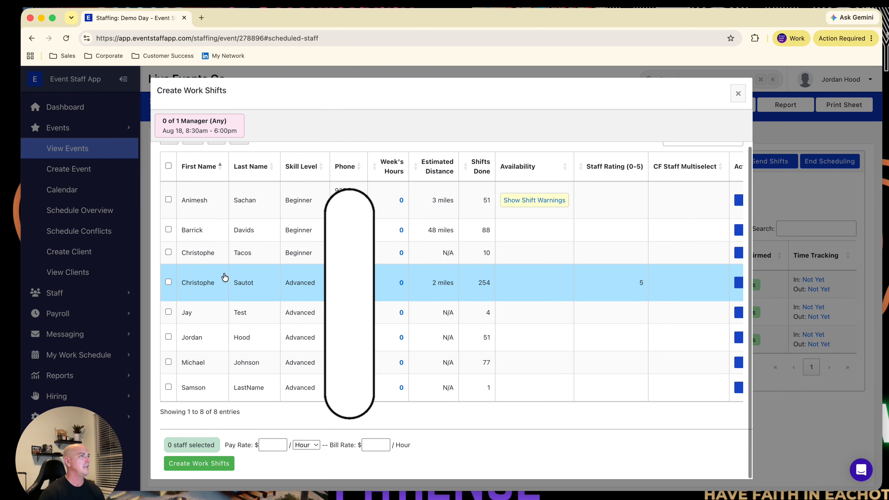
pyautogui.scroll(-1, 196, 294)
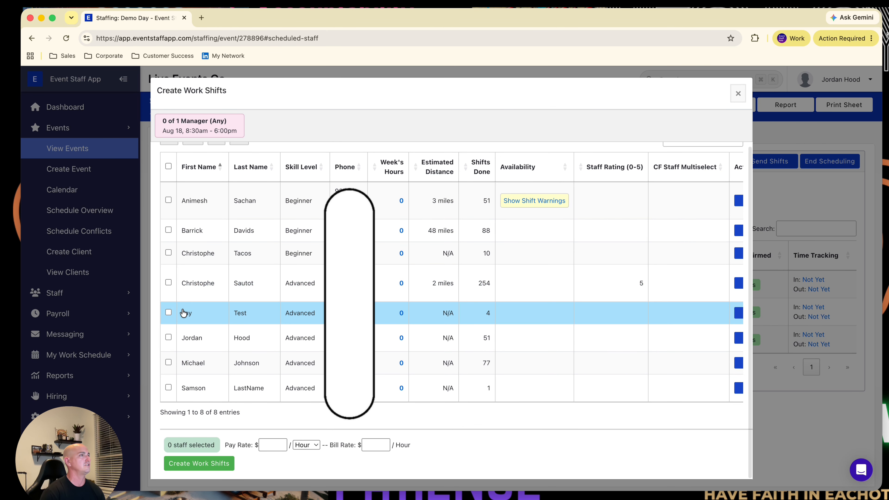
pyautogui.click(168, 313)
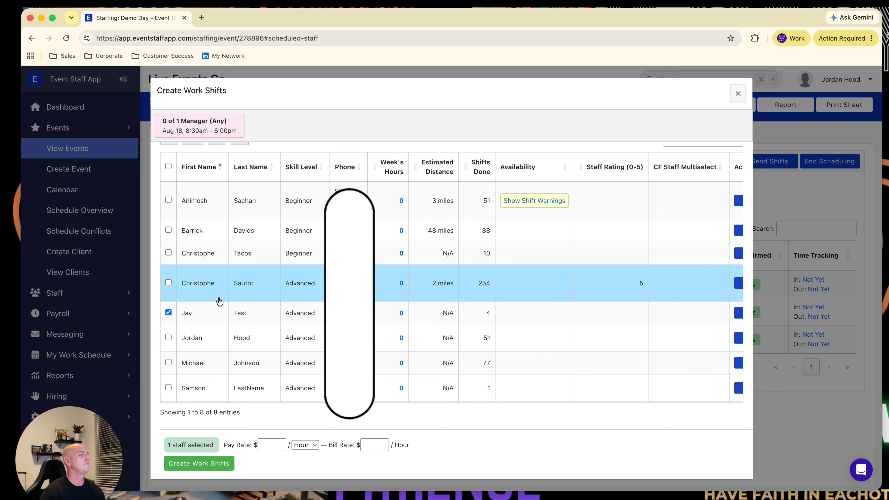
pyautogui.click(198, 464)
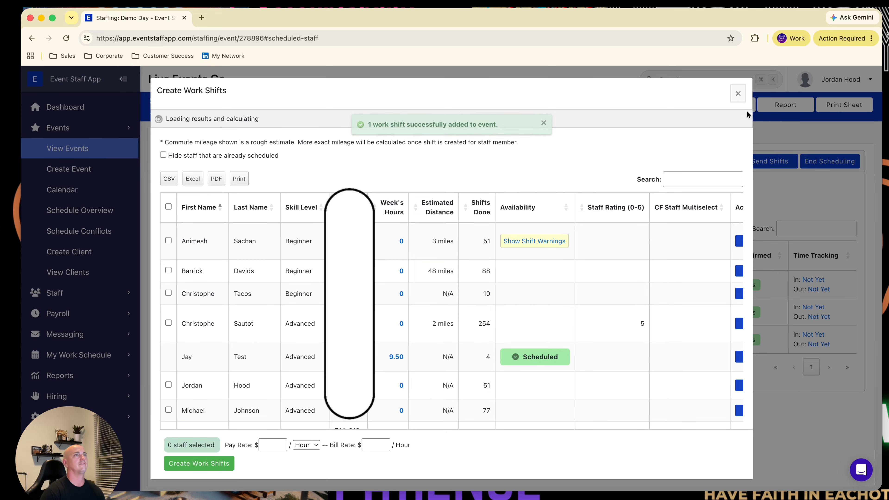
pyautogui.click(738, 94)
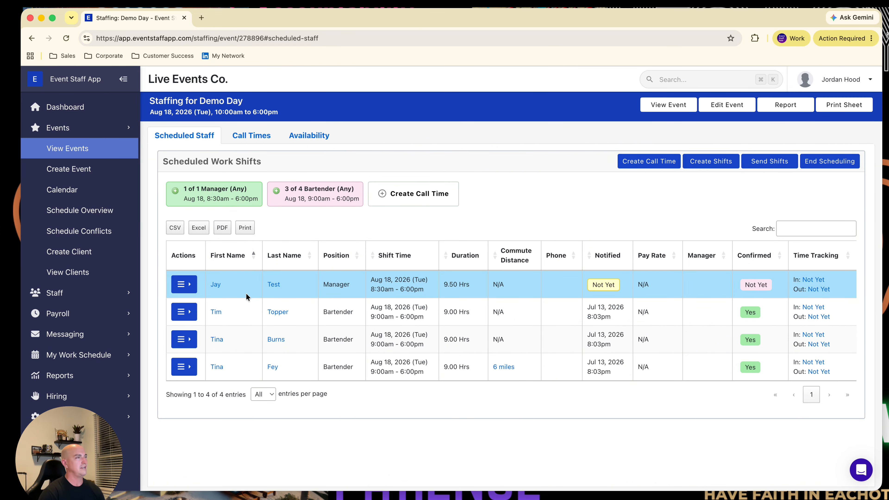
# Send the work shift notification to the scheduled Manager only and close the form
pyautogui.click(775, 161)
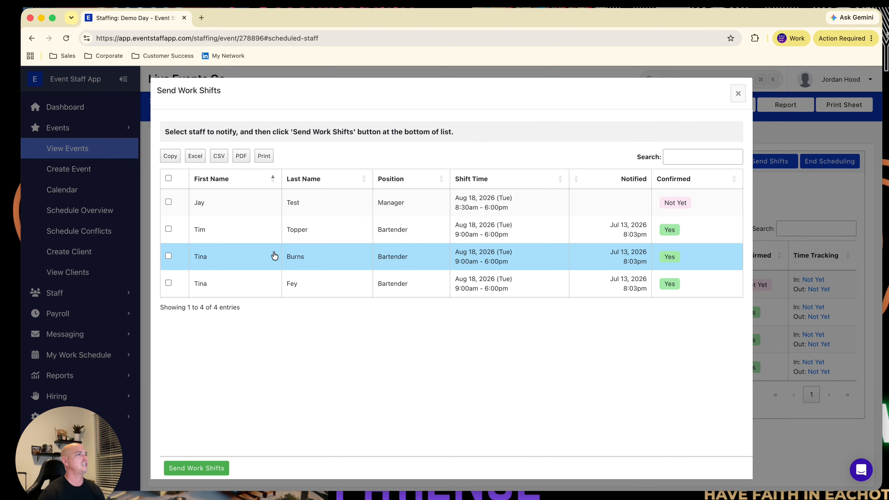
pyautogui.click(168, 202)
pyautogui.click(196, 468)
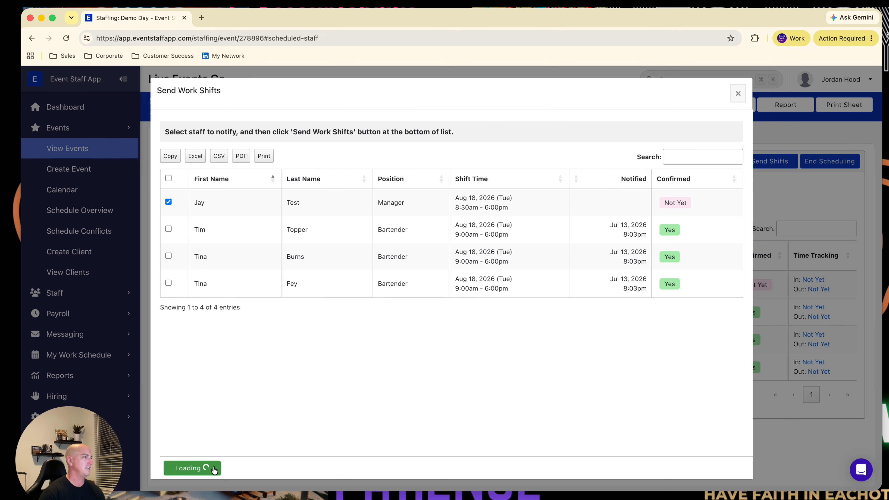
pyautogui.click(738, 93)
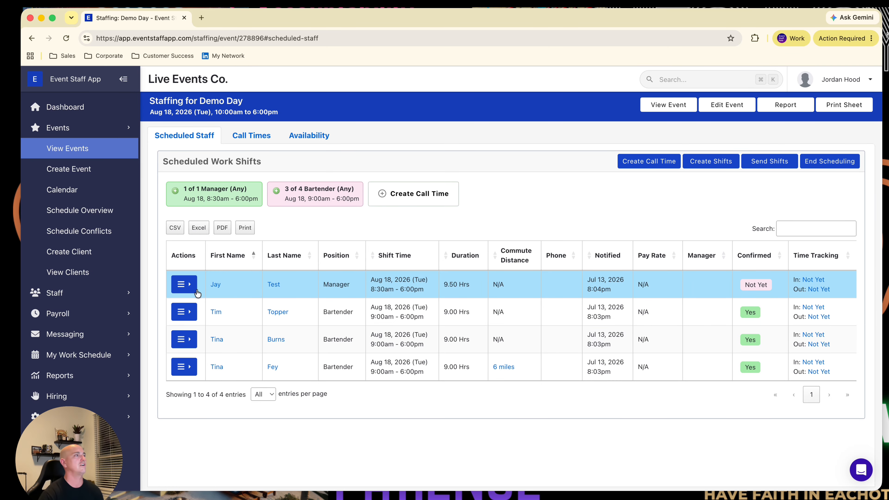
# Edit the Manager's work shift, set Confirmed to Yes, save the change and close the form
pyautogui.click(184, 284)
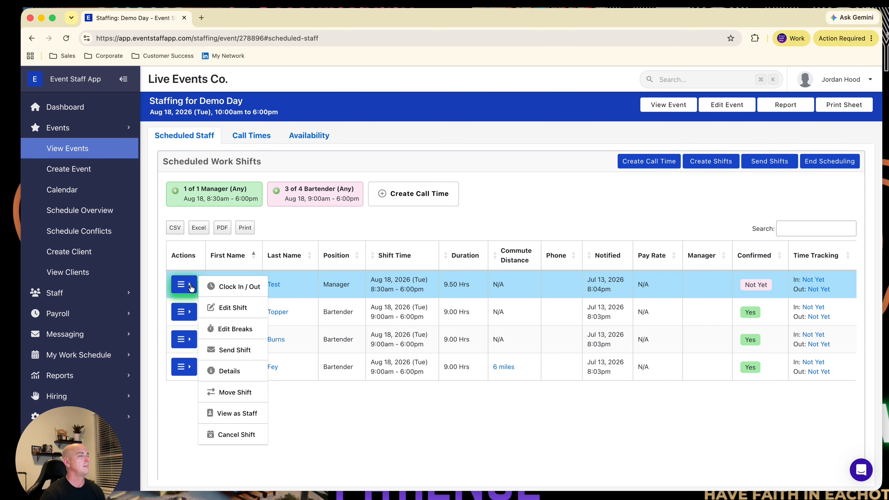
pyautogui.click(233, 307)
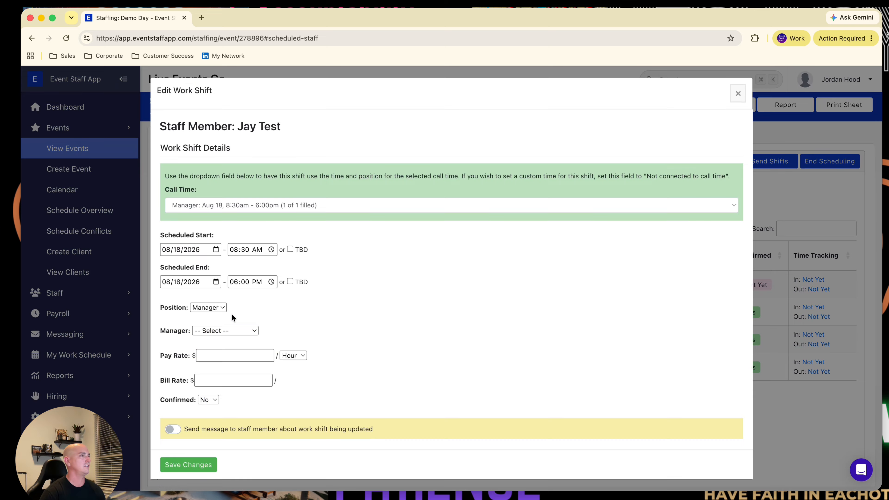
pyautogui.click(209, 304)
pyautogui.click(209, 315)
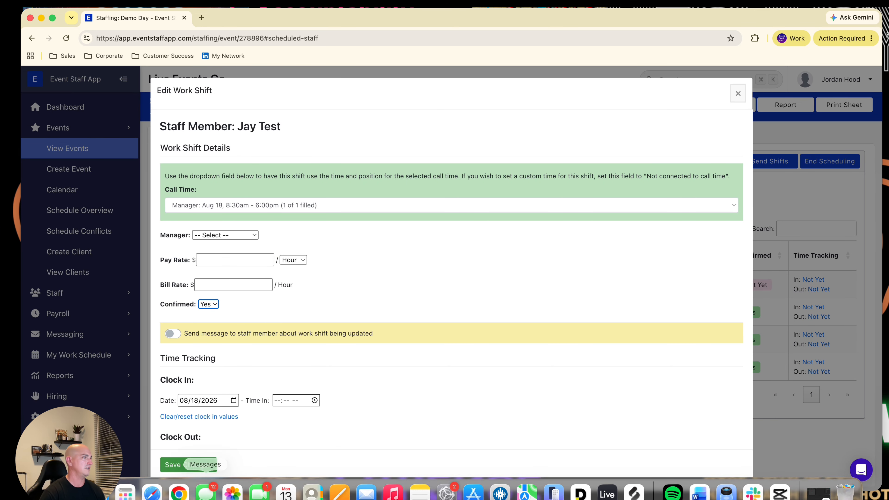
pyautogui.click(196, 466)
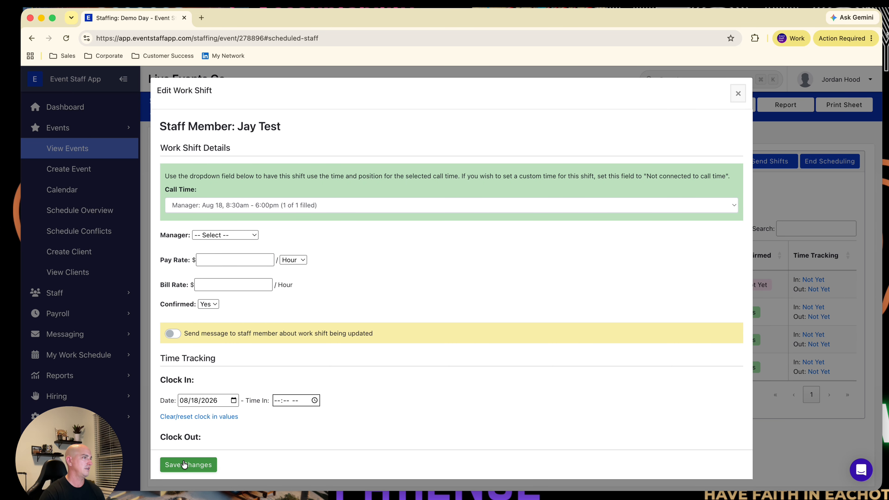
pyautogui.click(738, 94)
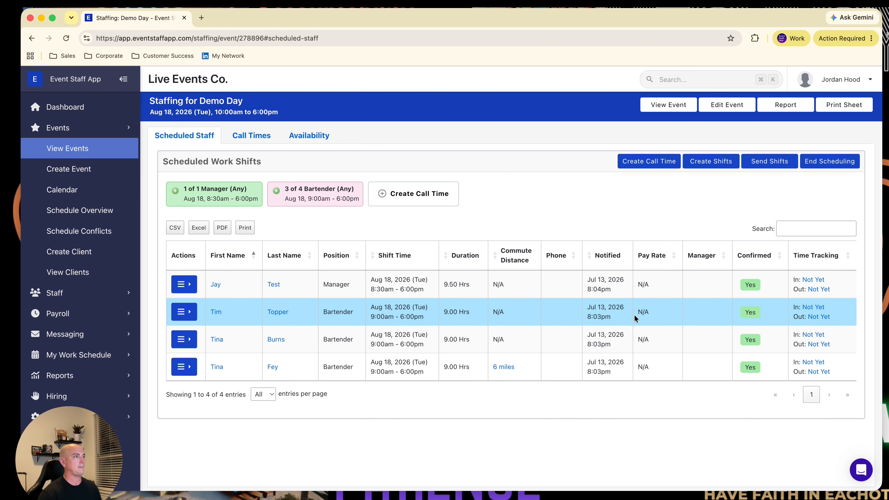
# Examine the staff responses to the Bartender group availability request for Demo Day
pyautogui.click(309, 135)
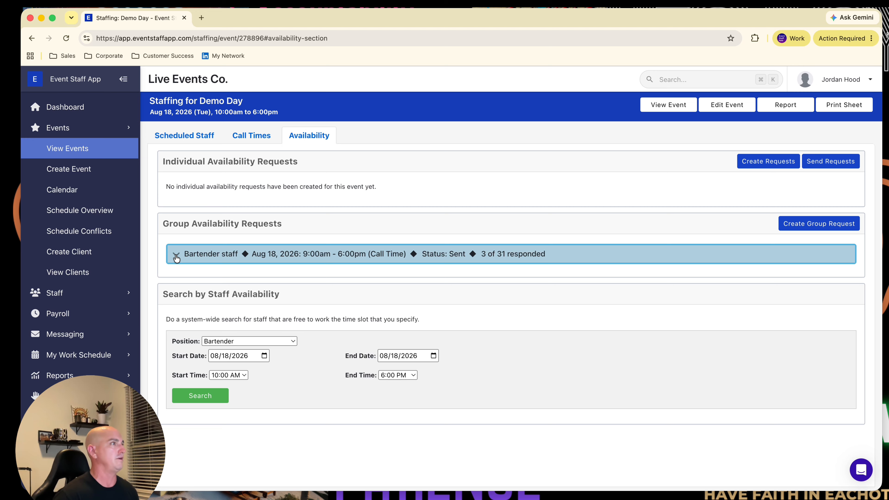
pyautogui.click(176, 256)
pyautogui.scroll(-5, 239, 271)
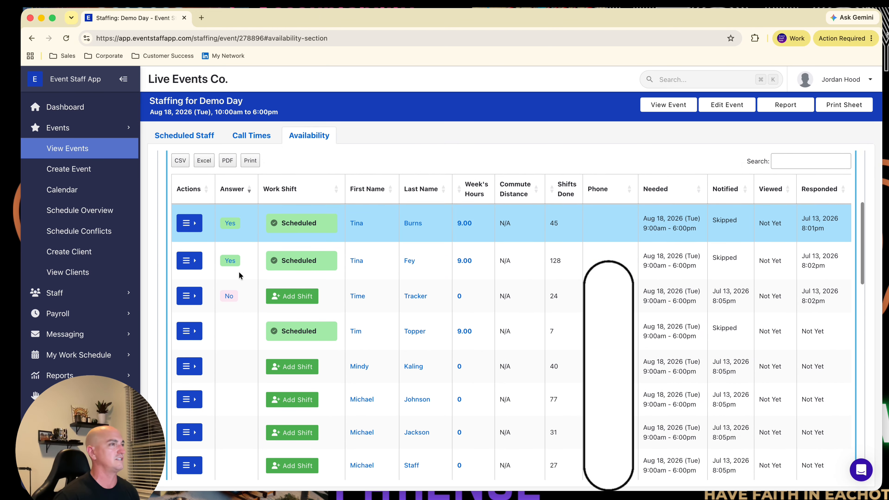
# Refresh the Bartender availability responses and add a work shift for the unscheduled staff member who answered Yes
pyautogui.click(65, 39)
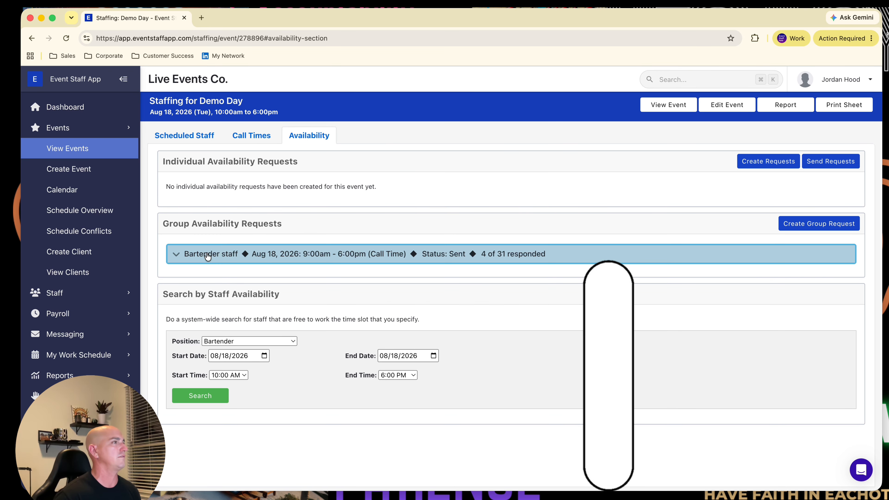
pyautogui.click(176, 254)
pyautogui.scroll(-4, 391, 360)
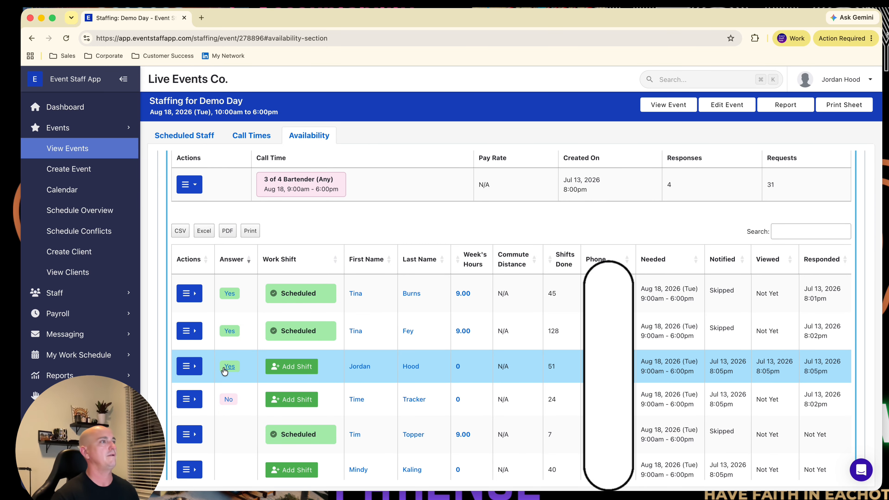
pyautogui.click(312, 370)
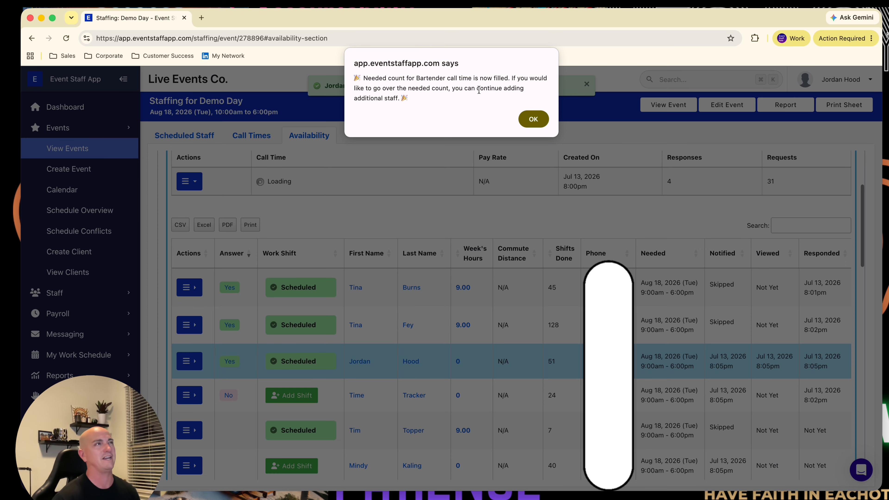
pyautogui.click(533, 120)
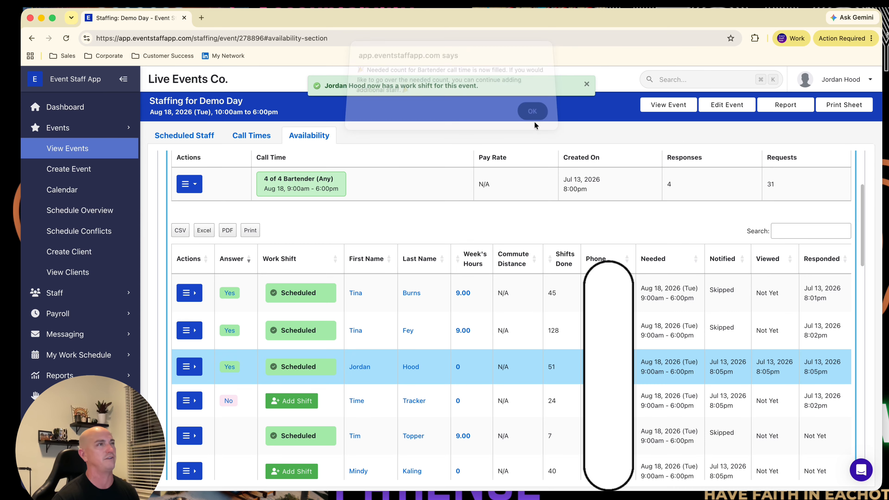
# Send the work shift notification only to the newly scheduled, not yet notified bartender and close the form
pyautogui.click(183, 137)
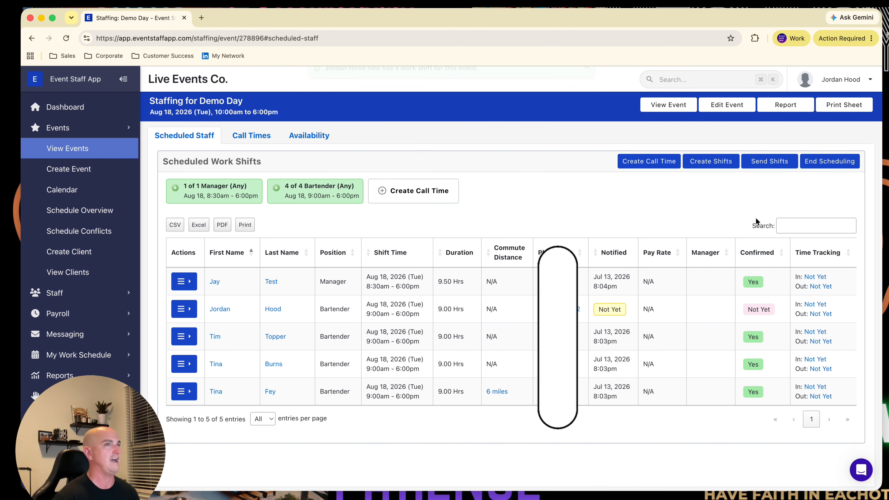
pyautogui.click(766, 166)
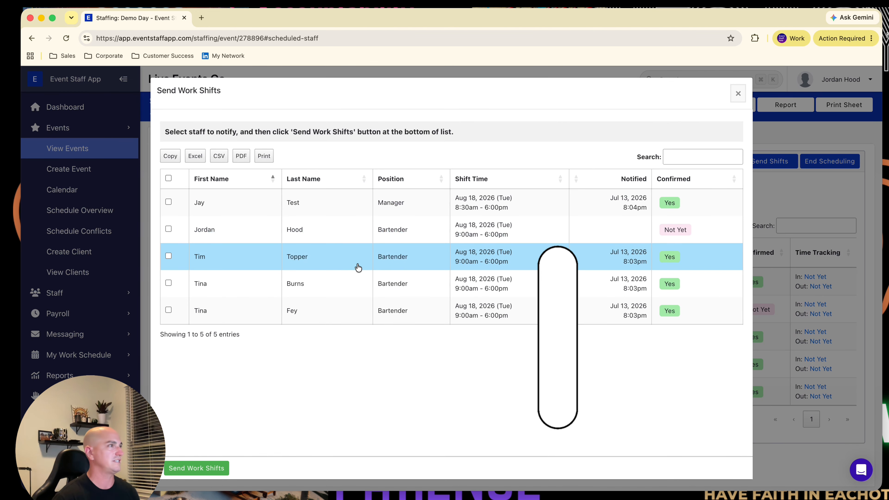
pyautogui.click(169, 228)
pyautogui.click(203, 469)
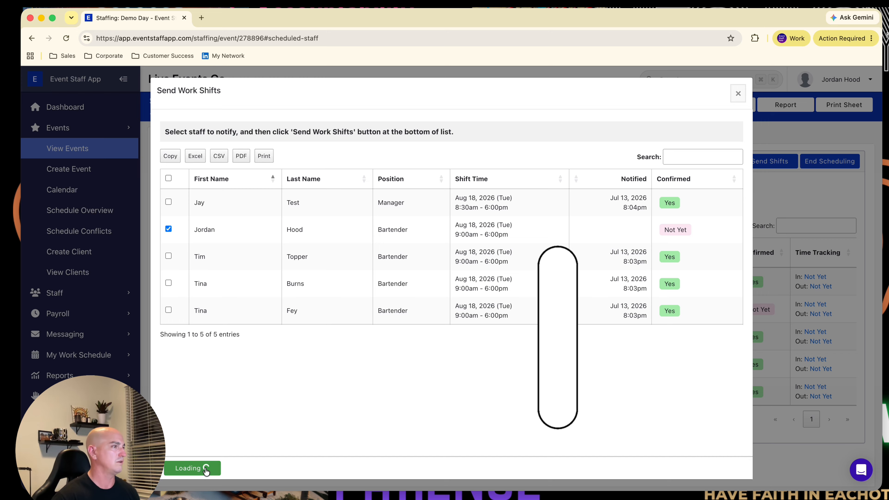
pyautogui.click(737, 93)
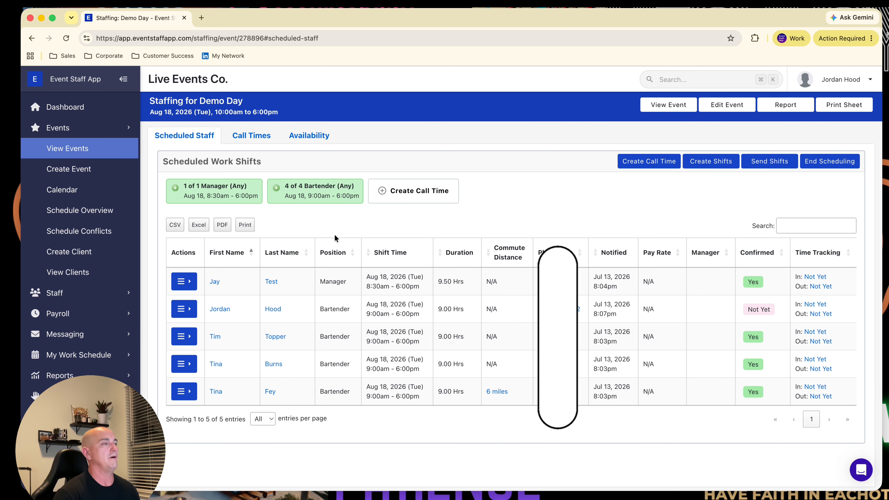
# View the clock in/out details of the Manager's work shift and close them
pyautogui.click(185, 282)
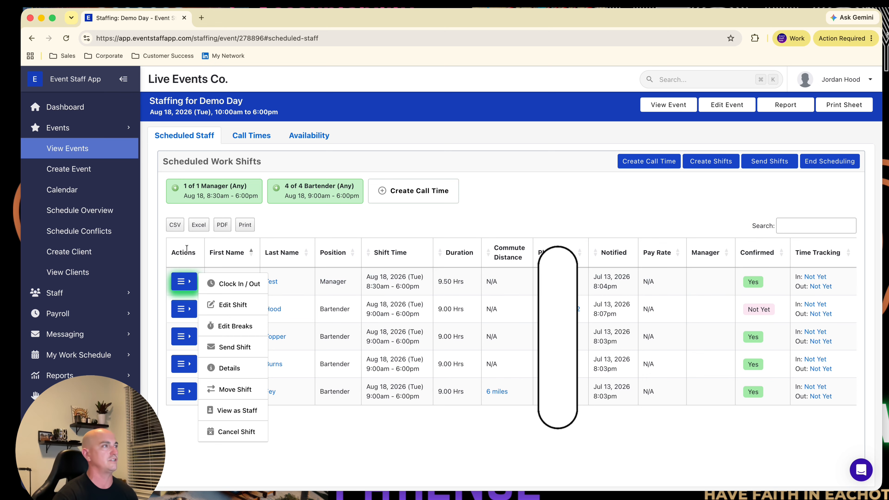
pyautogui.click(242, 285)
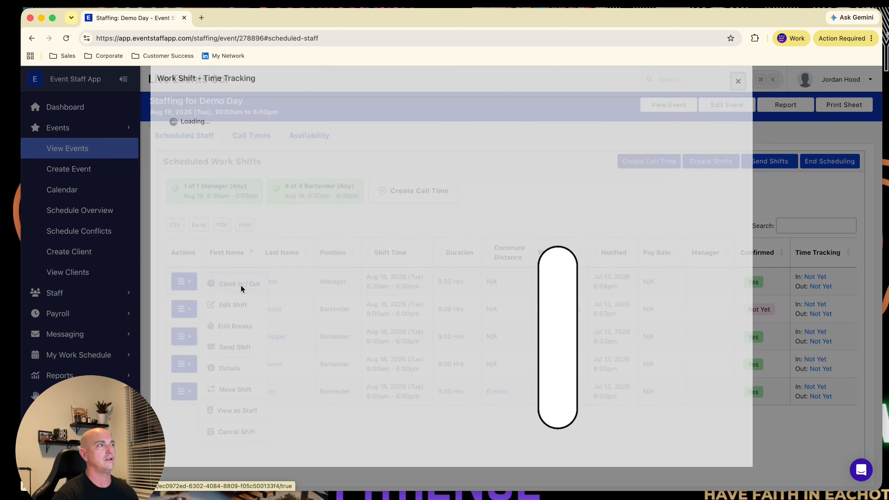
pyautogui.moveTo(287, 171); pyautogui.dragTo(250, 182)
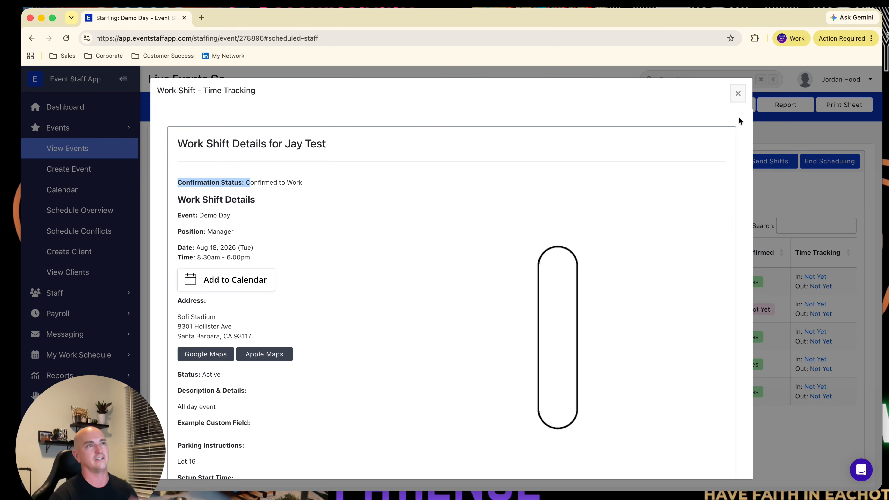
pyautogui.click(738, 93)
# Examine the time tracking and custom fields in the Manager's work shift edit form, then close it without saving
pyautogui.click(182, 283)
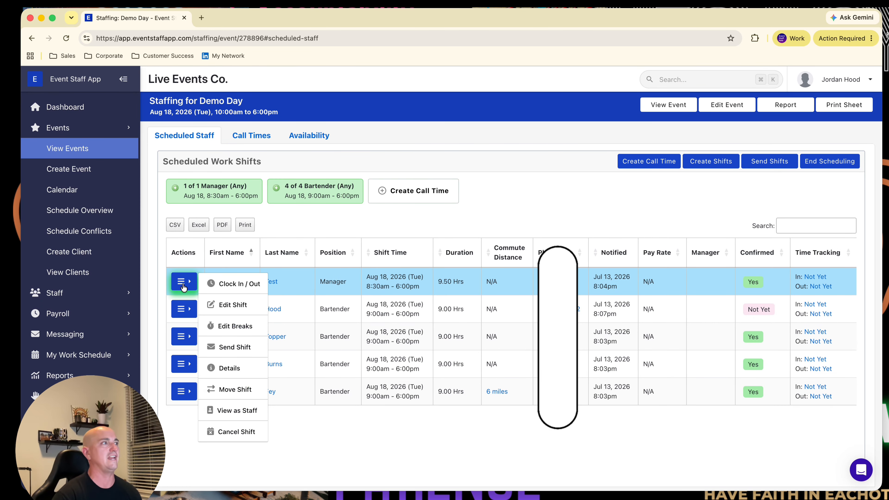
pyautogui.click(233, 306)
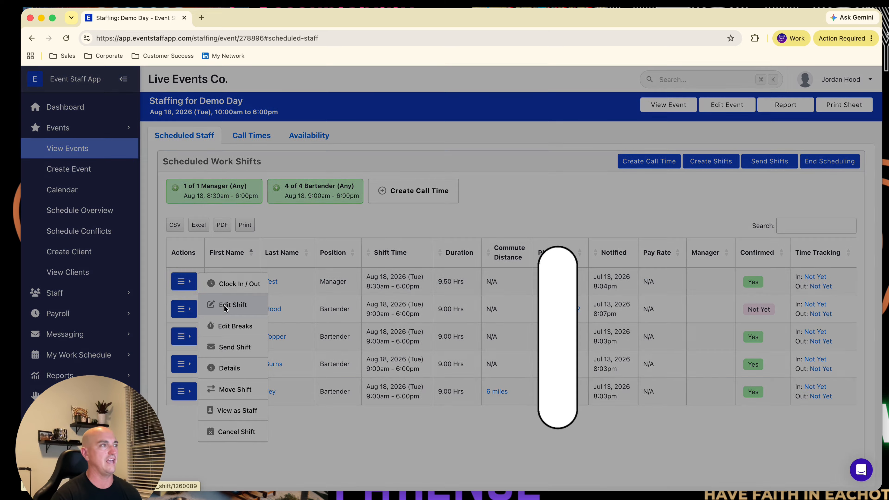
pyautogui.scroll(-4, 312, 312)
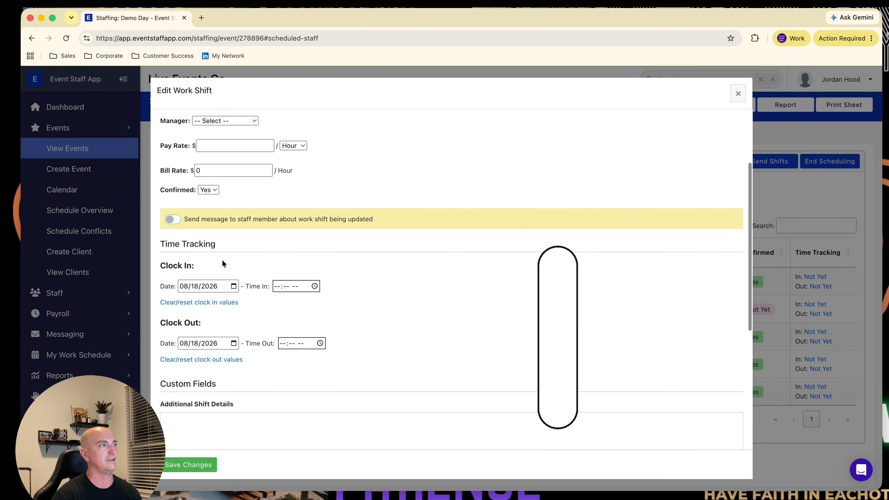
pyautogui.scroll(-8, 383, 362)
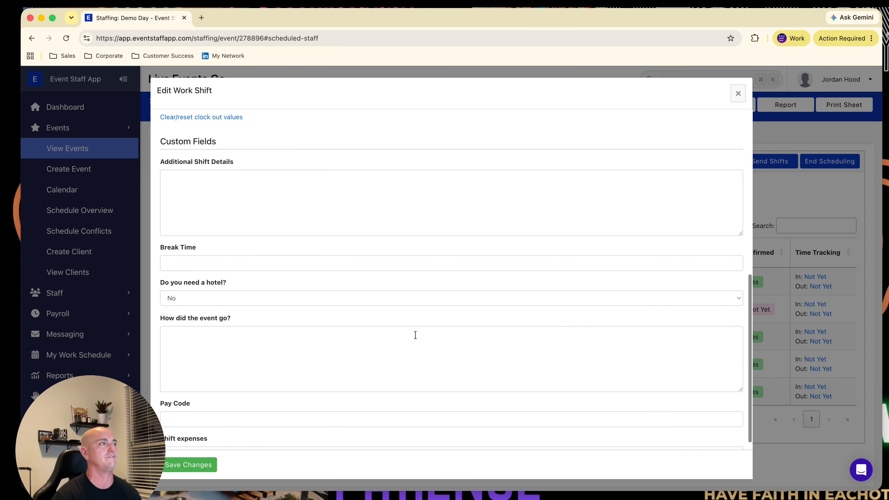
pyautogui.scroll(-3, 289, 231)
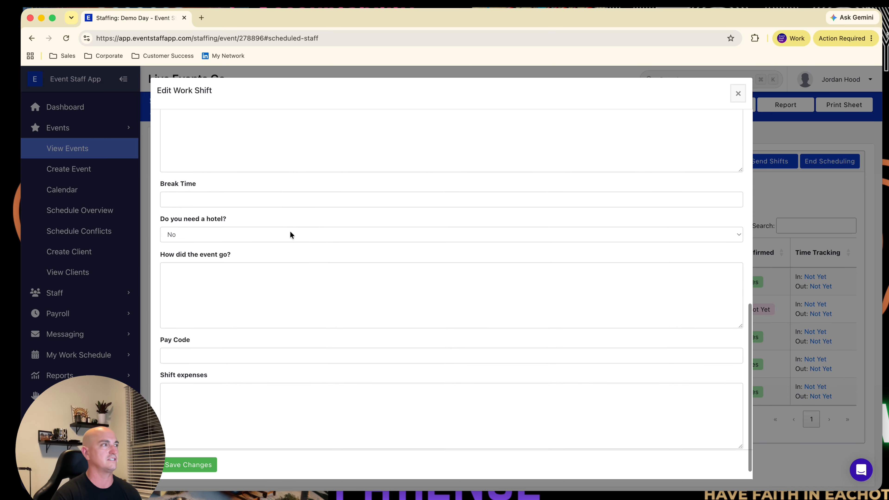
pyautogui.scroll(2, 289, 230)
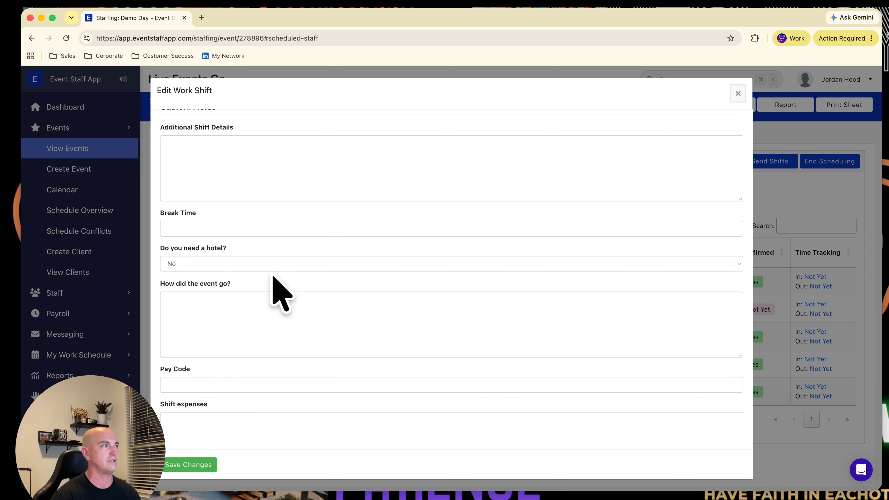
pyautogui.scroll(3, 280, 294)
pyautogui.scroll(1, 298, 280)
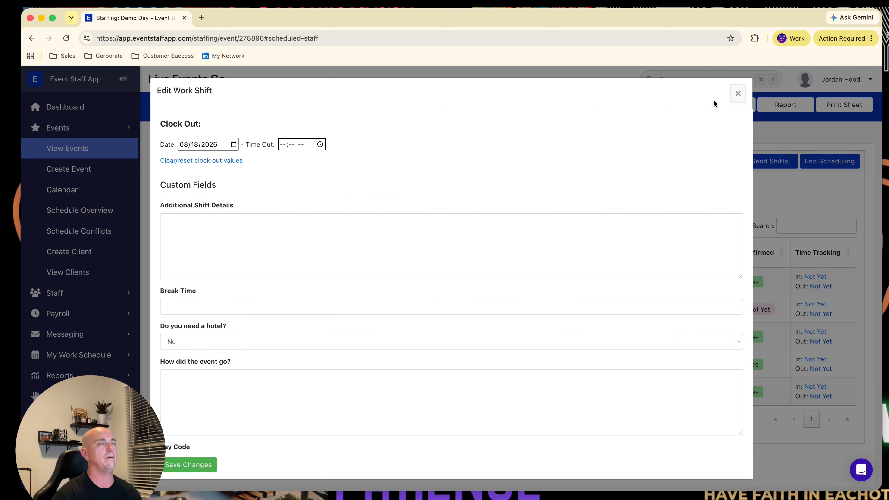
pyautogui.click(738, 94)
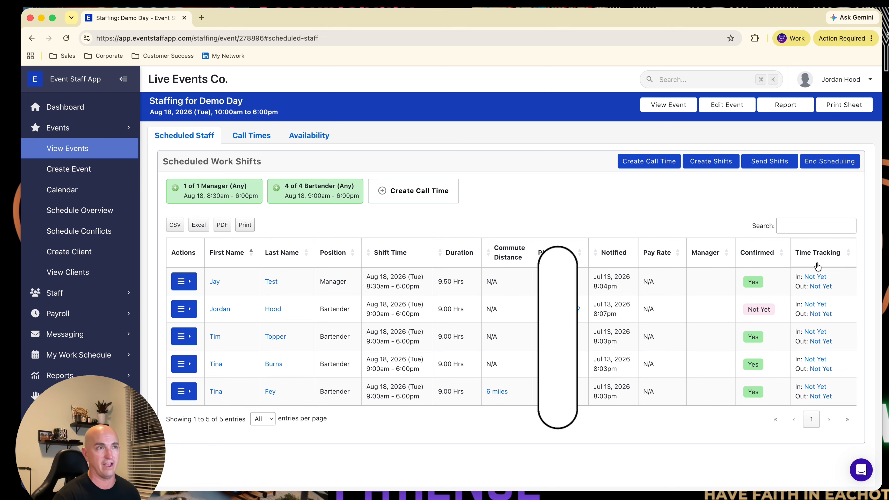
# Review the Manager's work shift details, including the clock-in and clock-out location map, and close them
pyautogui.click(814, 278)
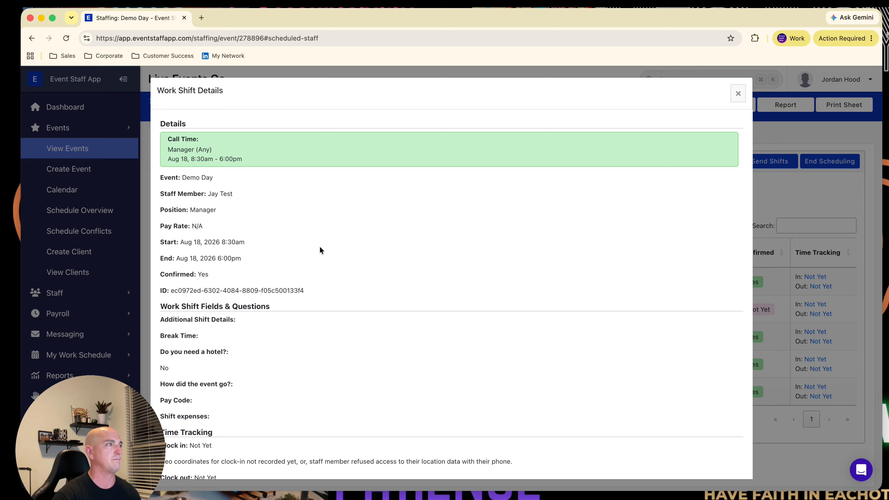
pyautogui.scroll(-6, 319, 250)
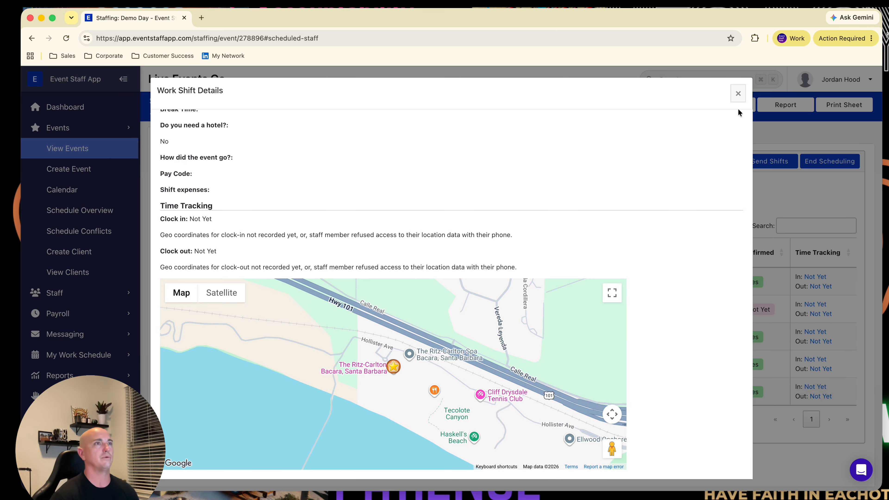
pyautogui.click(738, 93)
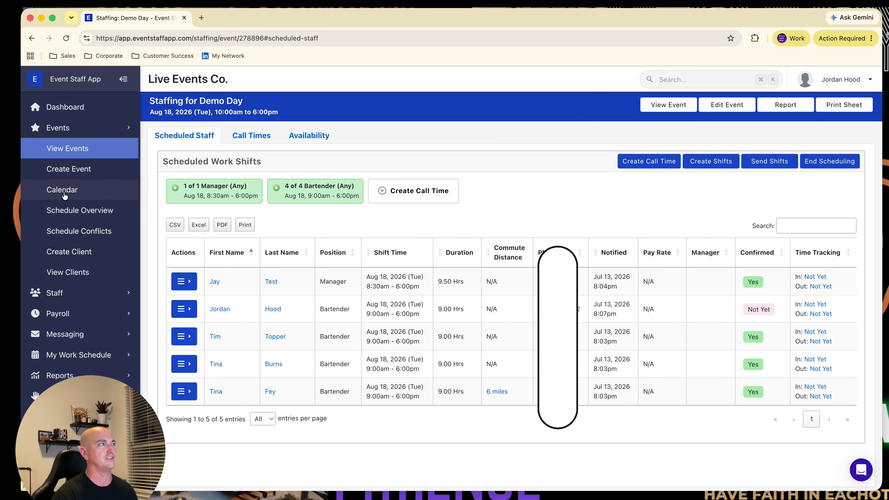
# View the July 2026 event calendar in month view
pyautogui.click(72, 195)
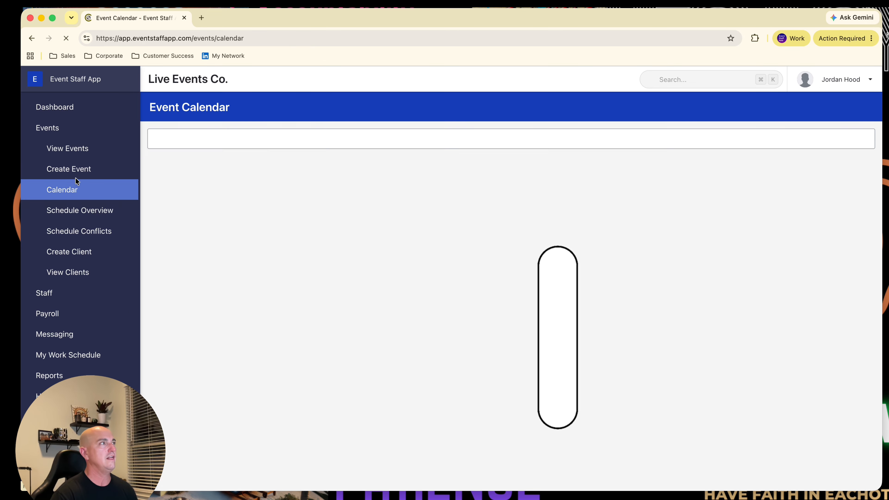
pyautogui.scroll(-2, 257, 259)
pyautogui.scroll(2, 258, 260)
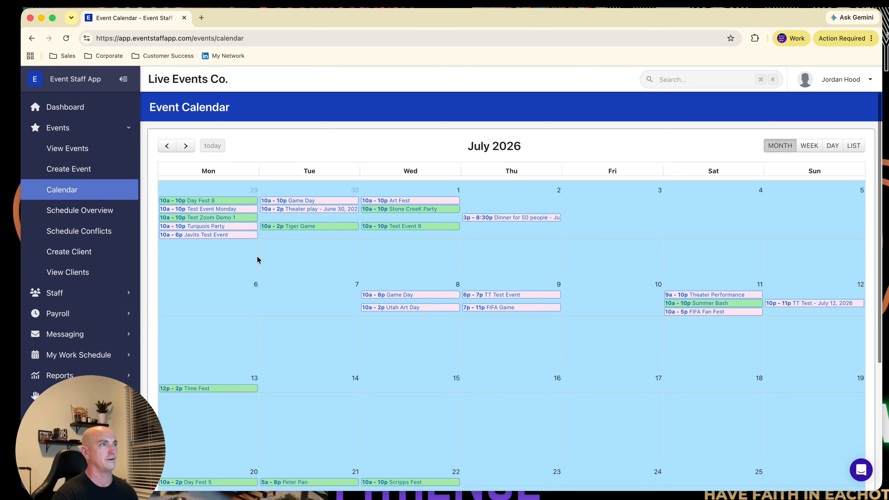
pyautogui.scroll(-1, 297, 294)
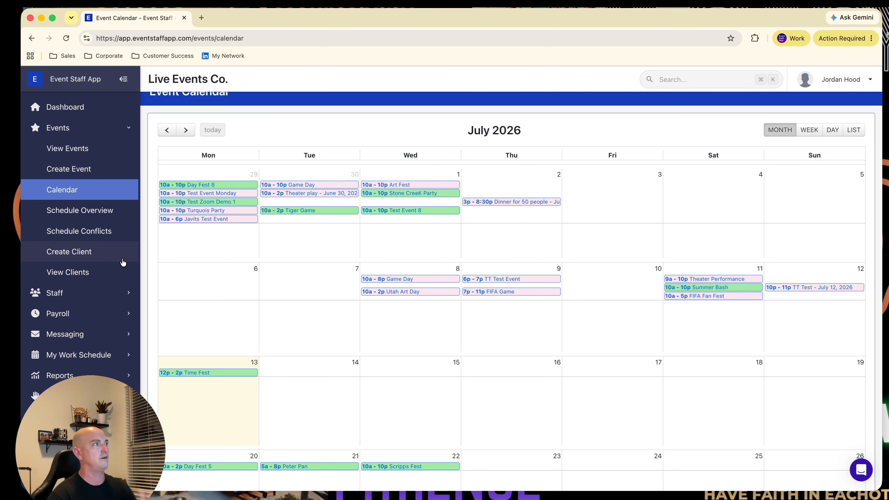
# Review the day's events and work shifts in the Schedule Overview, then open the Schedule Conflicts page
pyautogui.click(92, 214)
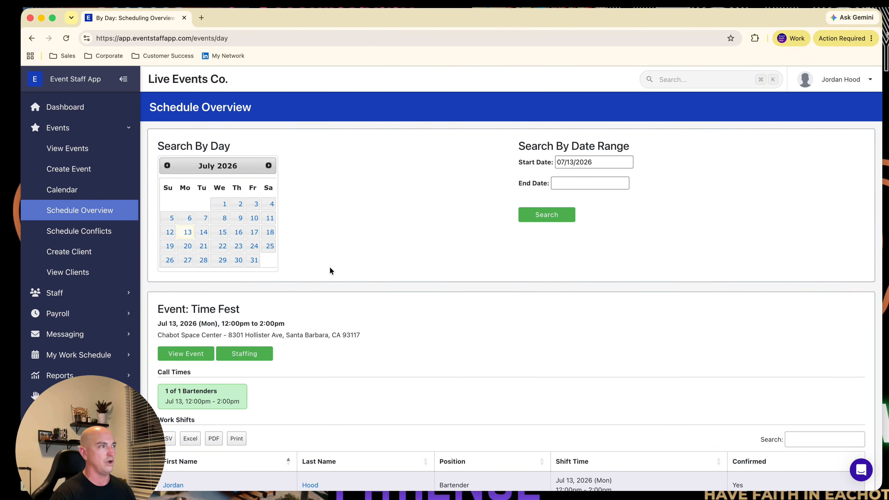
pyautogui.scroll(-1, 330, 270)
pyautogui.scroll(-1, 363, 244)
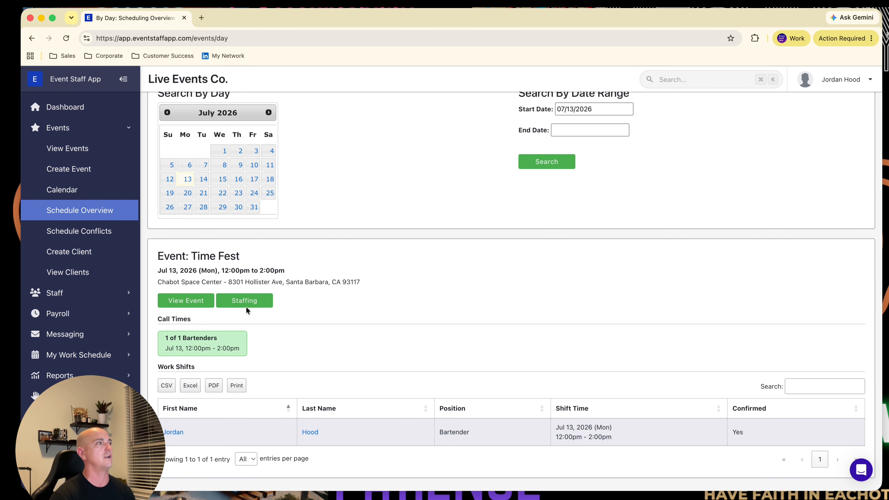
pyautogui.click(84, 230)
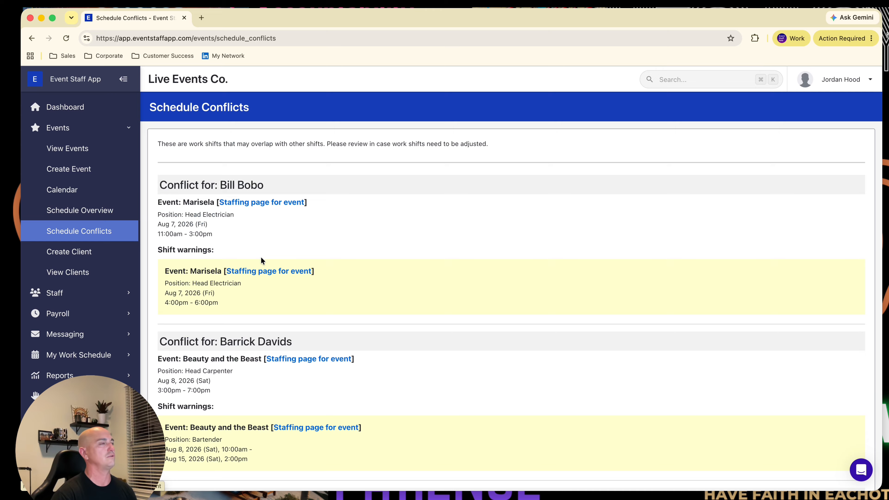
# Review the overlapping work shifts and shift warnings listed under Schedule Conflicts
pyautogui.scroll(-3, 261, 259)
pyautogui.scroll(-2, 261, 259)
pyautogui.scroll(5, 260, 259)
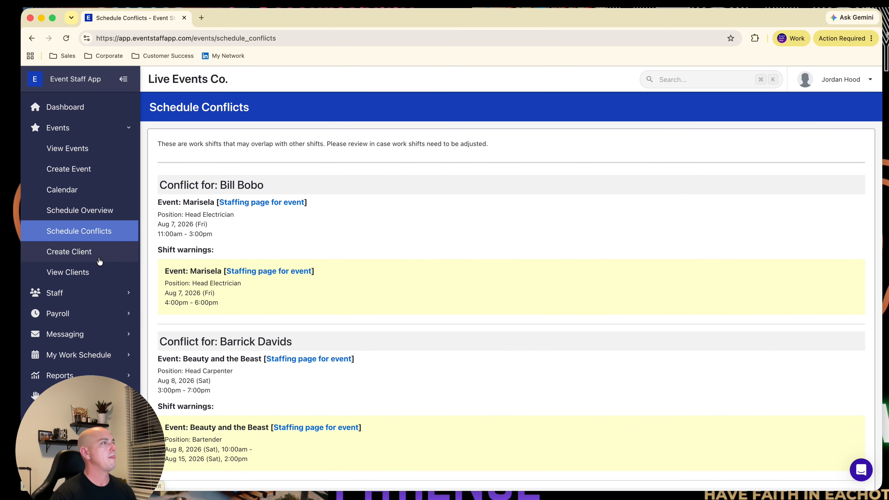
# View the Create Client form, then browse the client list and the actions available for the Atlanta Falcons client
pyautogui.click(75, 258)
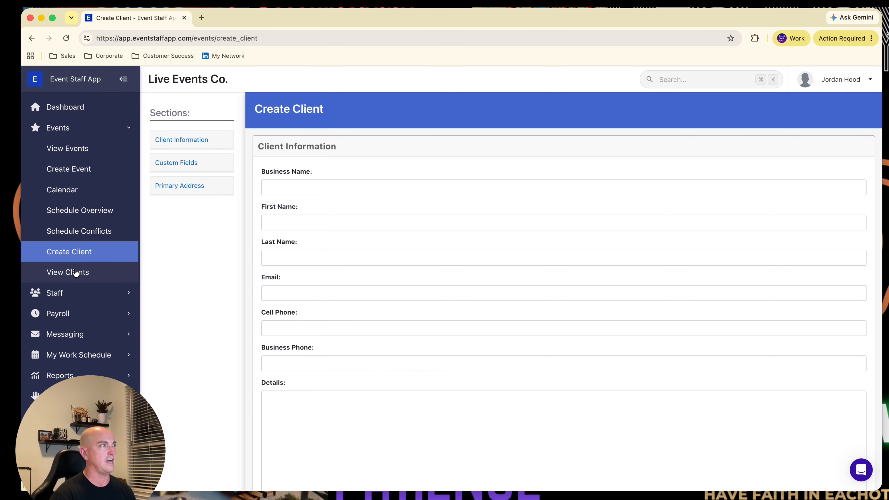
pyautogui.click(70, 272)
pyautogui.scroll(-2, 242, 280)
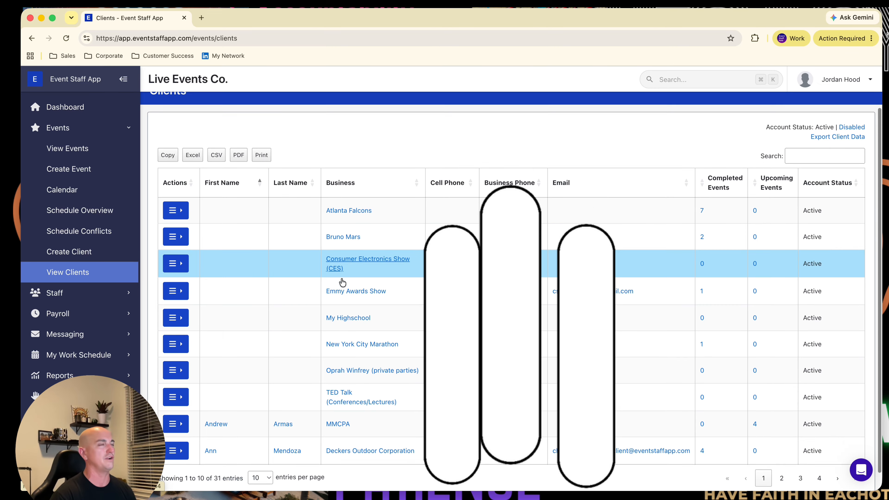
pyautogui.click(175, 192)
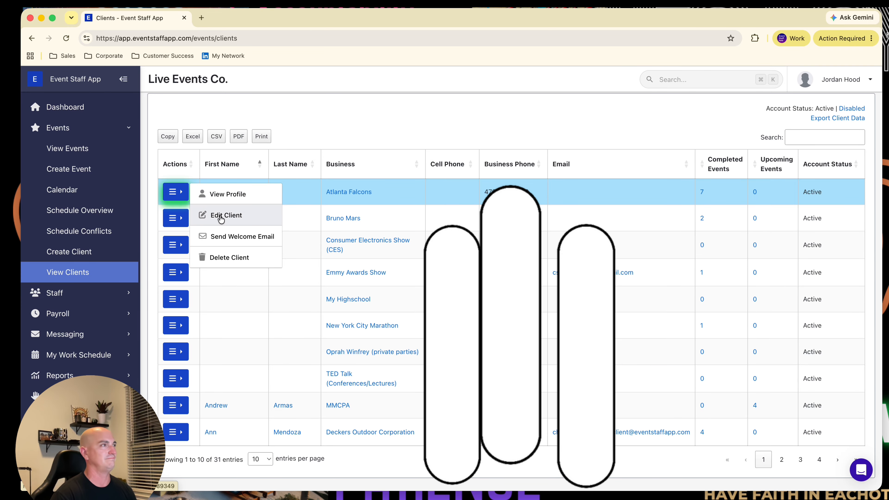
pyautogui.click(66, 272)
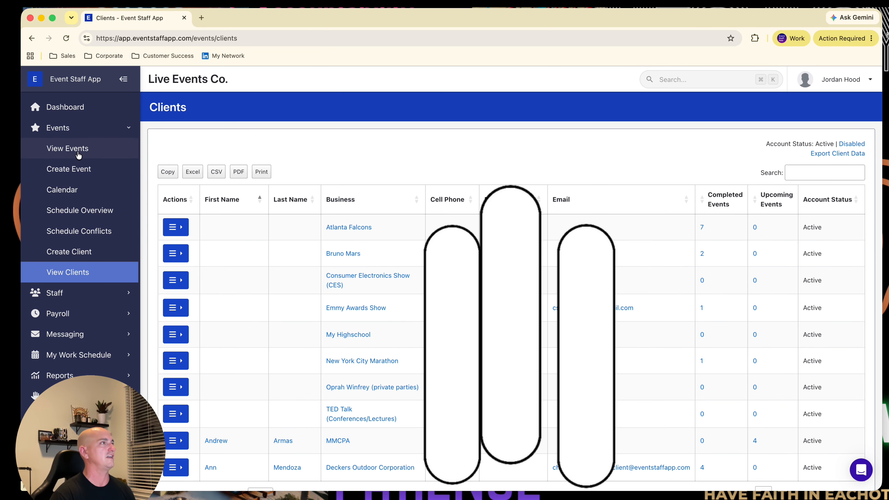
pyautogui.click(135, 128)
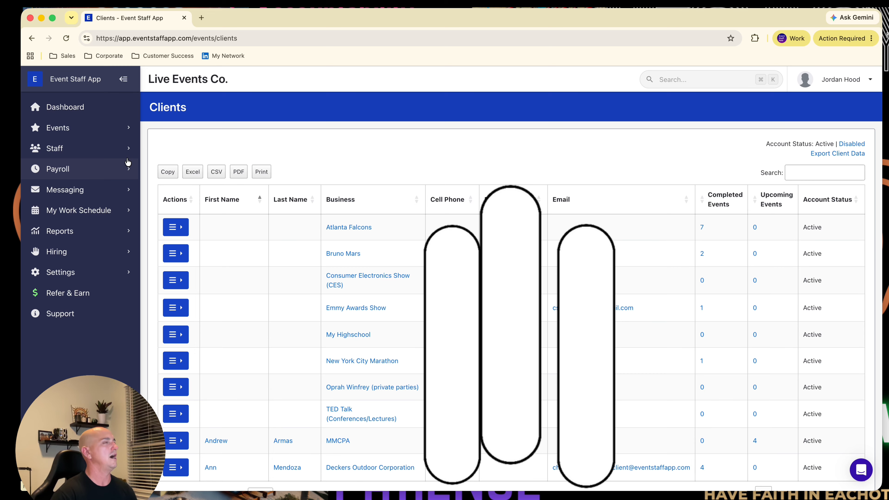
# Open the Staff Roster Clean Up Tool and list the staff inactive for the past 90 days
pyautogui.click(88, 149)
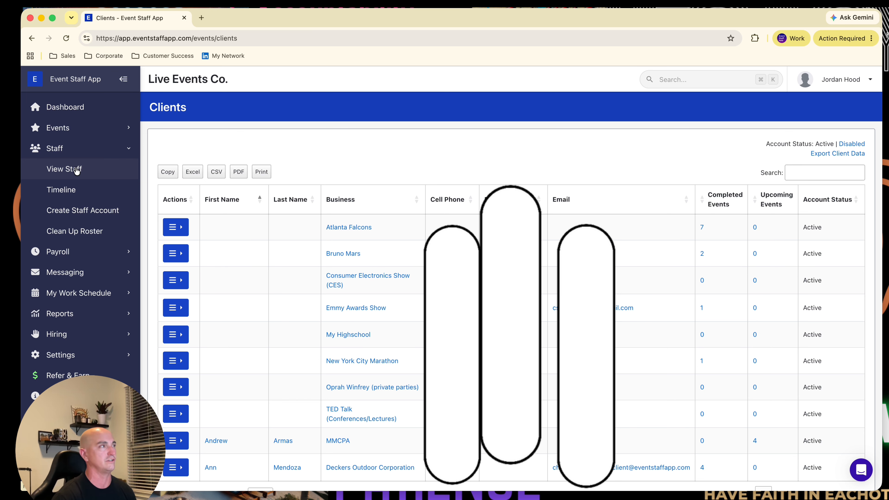
pyautogui.click(92, 237)
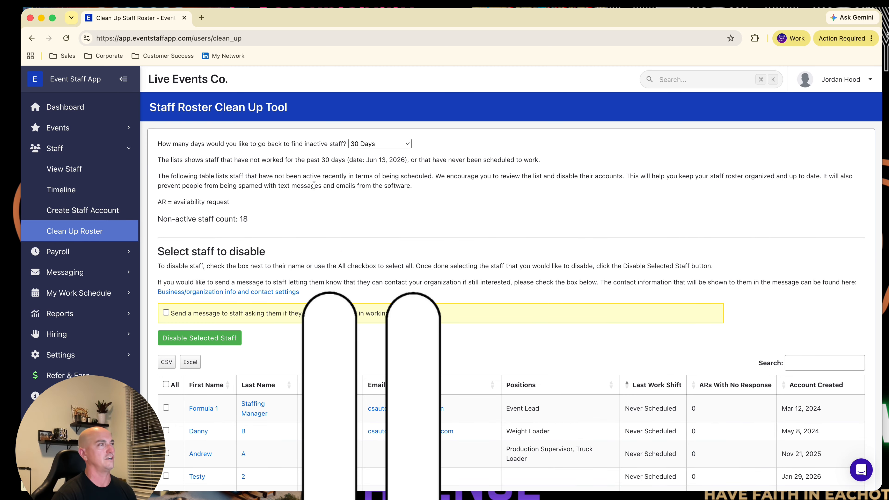
pyautogui.click(403, 144)
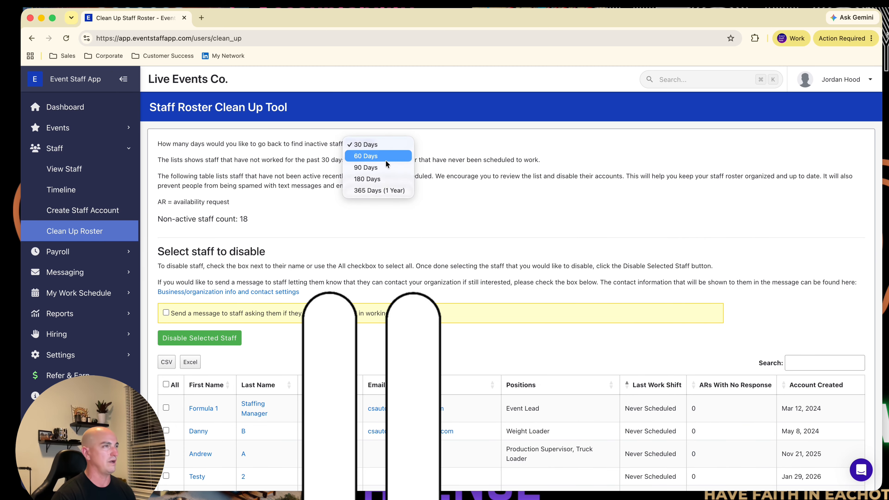
pyautogui.click(374, 168)
pyautogui.scroll(-3, 383, 224)
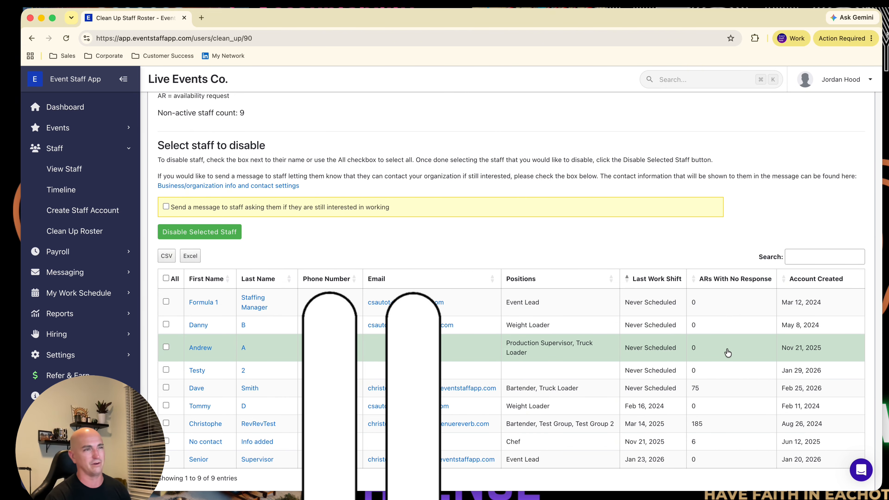
# Select all inactive staff along with the option to message them about their interest, then clear the selections
pyautogui.click(165, 278)
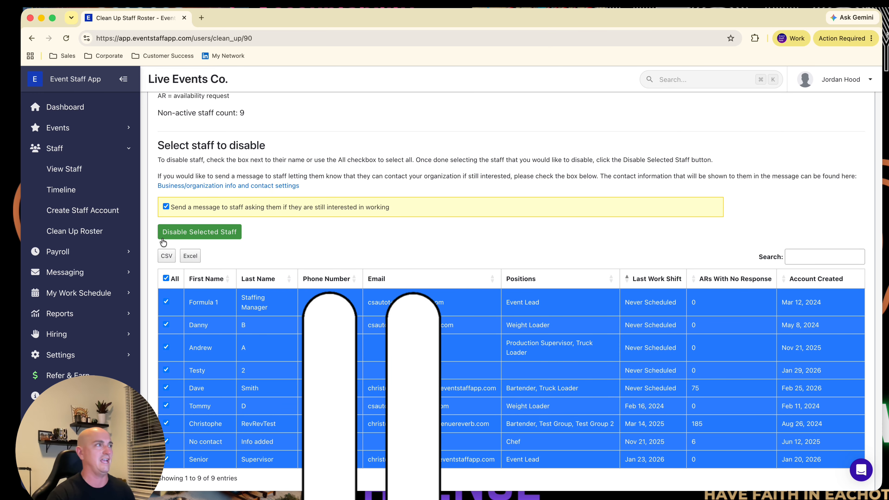
pyautogui.click(166, 278)
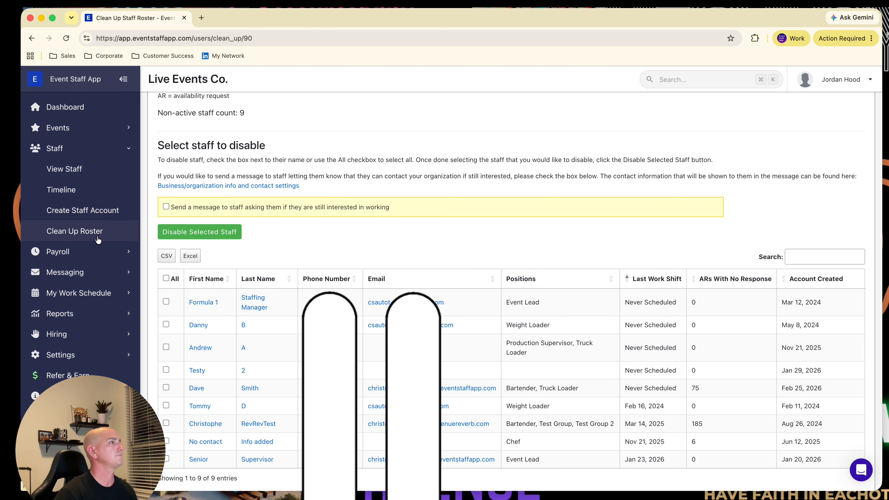
pyautogui.click(119, 148)
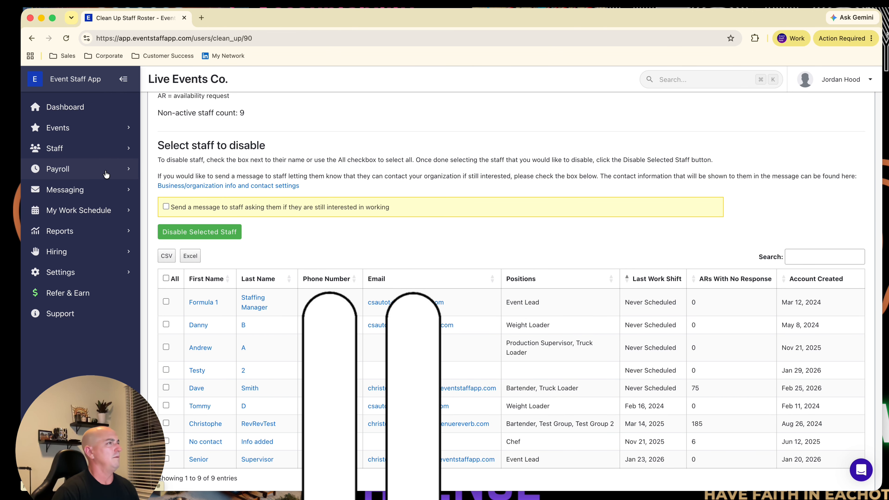
# Open the Message Staff form and select all listed staff as recipients
pyautogui.click(103, 191)
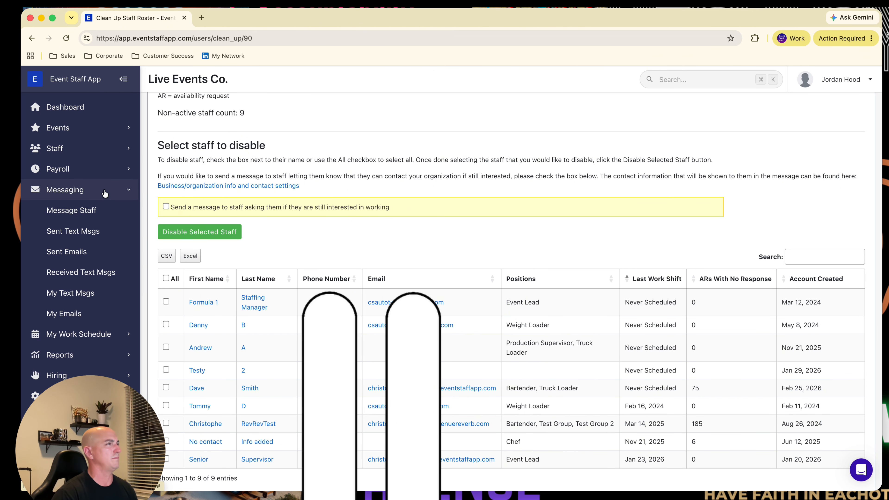
pyautogui.click(76, 212)
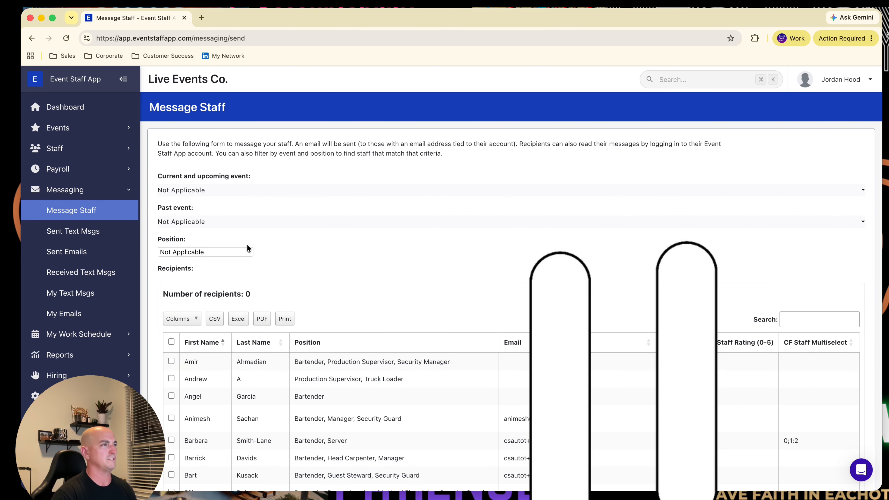
pyautogui.scroll(-1, 279, 250)
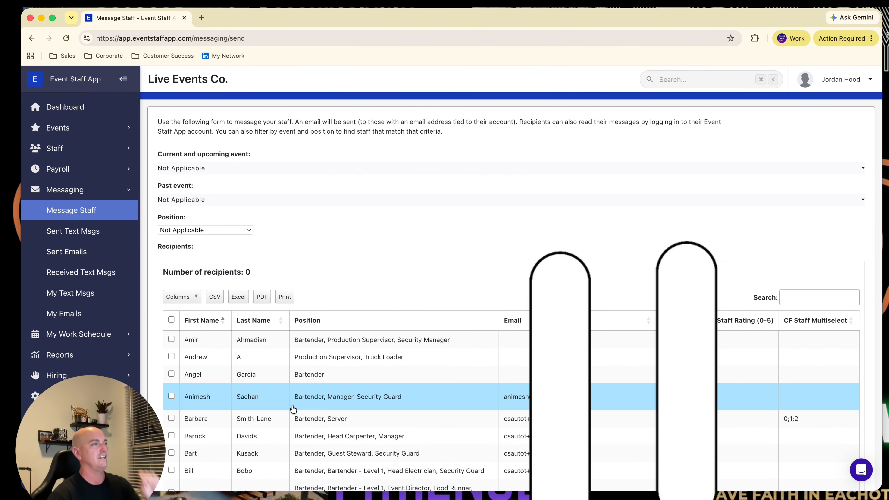
pyautogui.click(171, 320)
pyautogui.scroll(-8, 161, 315)
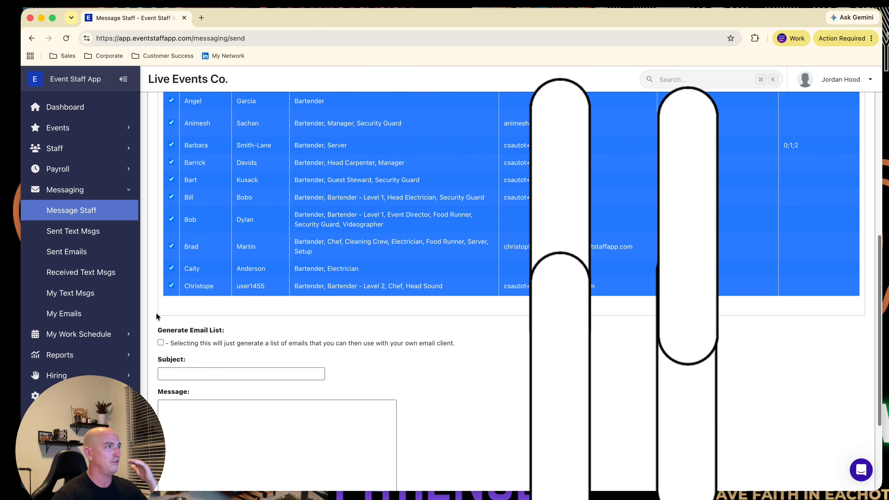
# Examine the email list option, subject, message and text message settings of the staff message form
pyautogui.scroll(-1, 156, 313)
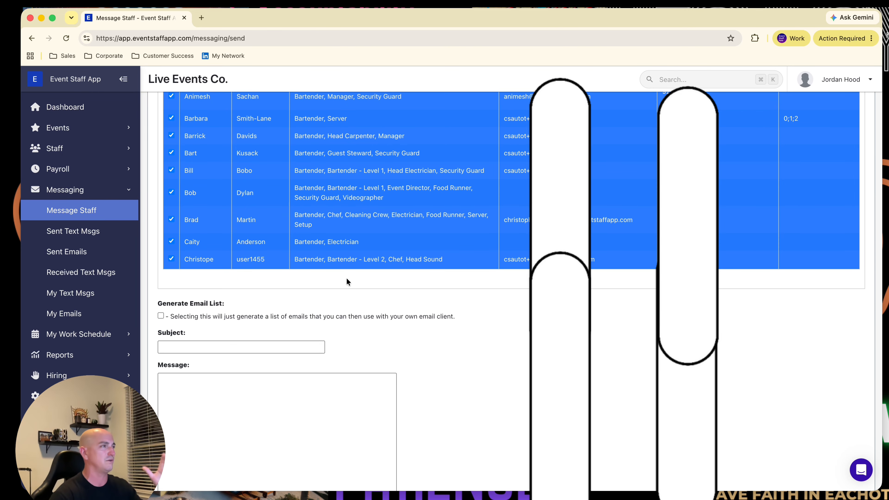
pyautogui.scroll(-1, 346, 279)
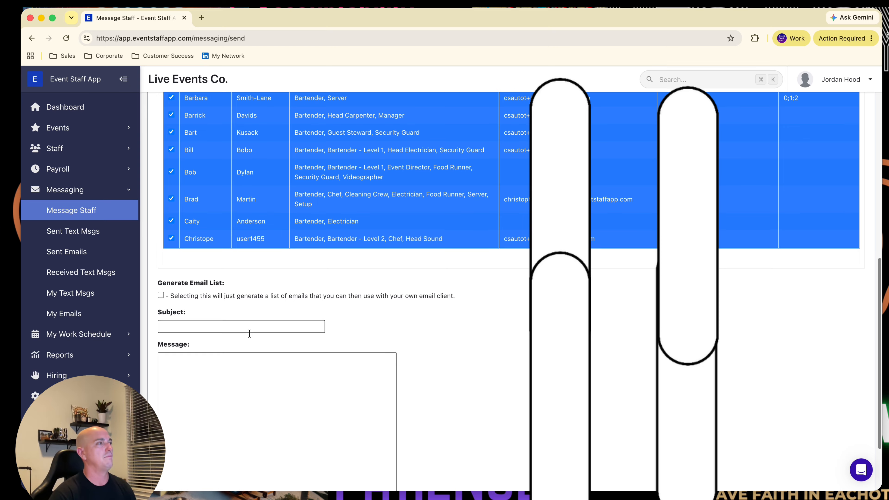
pyautogui.scroll(-5, 270, 363)
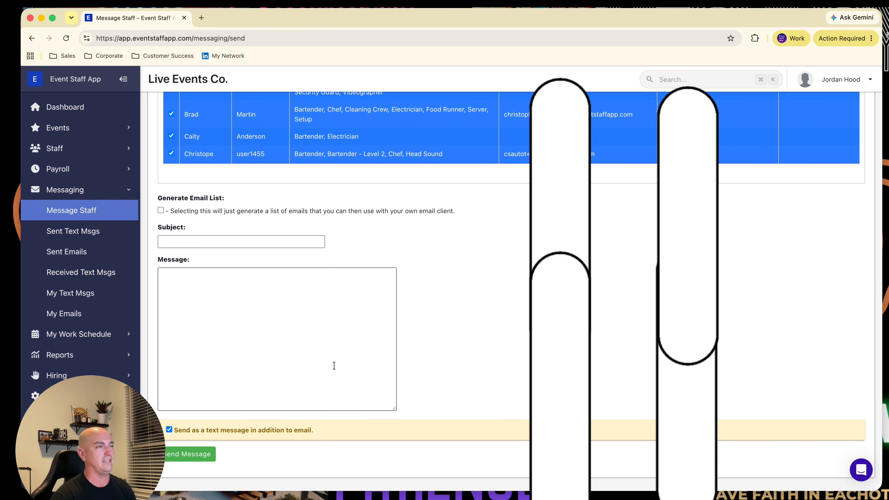
# Filter the message recipients to the upcoming event Aug 18, 2026 - Demo Day
pyautogui.scroll(15, 334, 365)
pyautogui.click(224, 190)
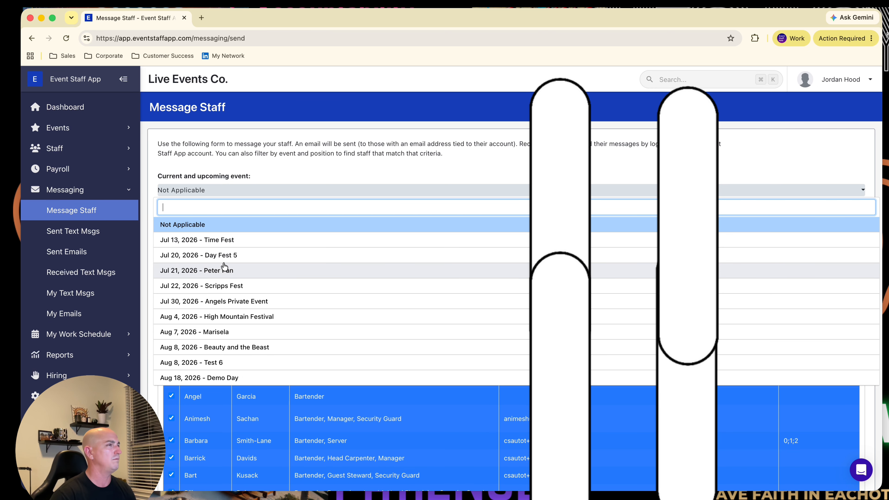
pyautogui.scroll(-3, 228, 341)
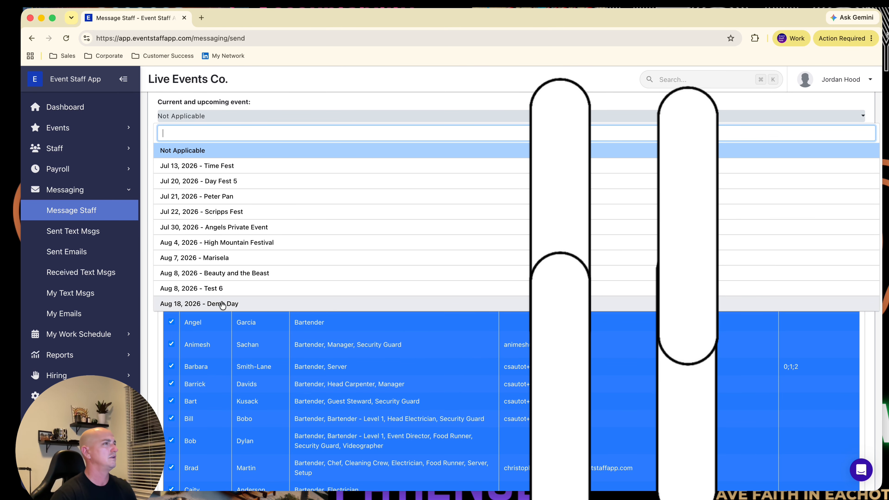
pyautogui.click(221, 304)
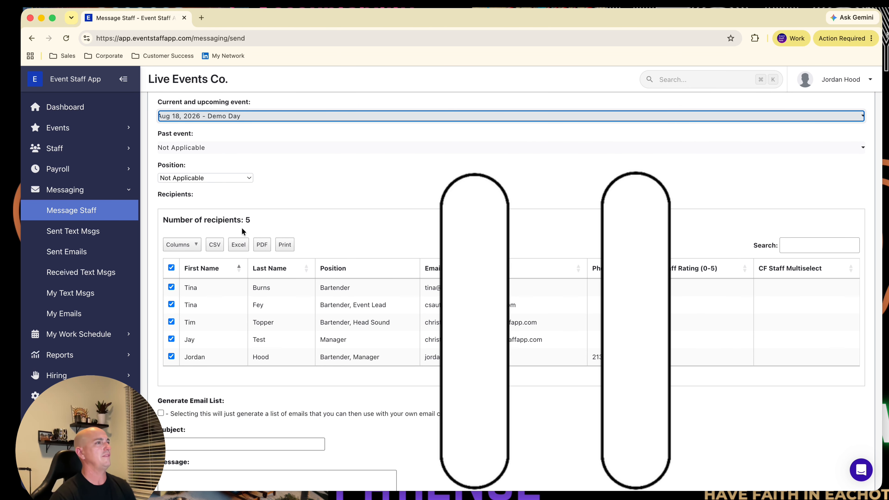
pyautogui.scroll(1, 271, 221)
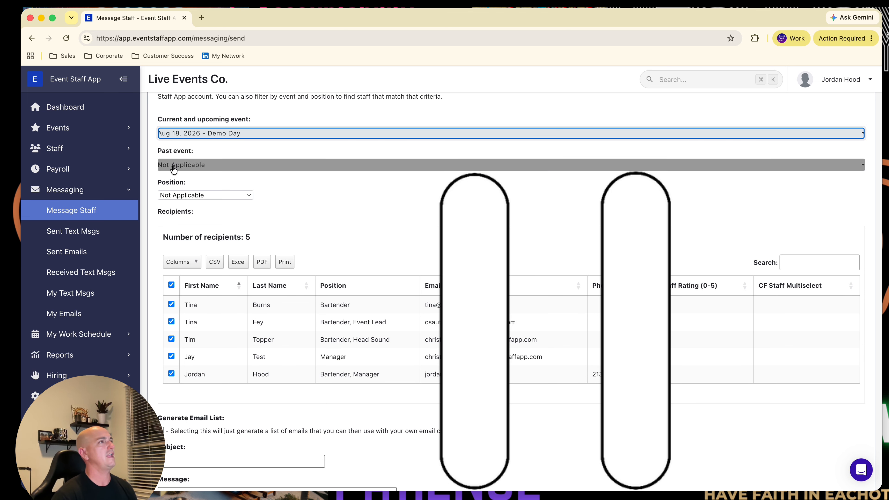
# Narrow the Demo Day recipients to the Bartender position and deselect all of them
pyautogui.click(220, 195)
pyautogui.click(221, 207)
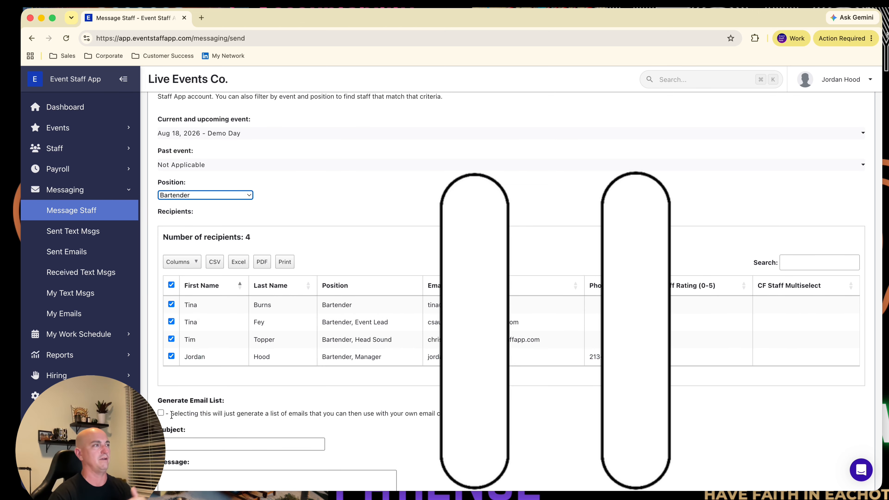
pyautogui.scroll(-1, 171, 415)
pyautogui.click(171, 266)
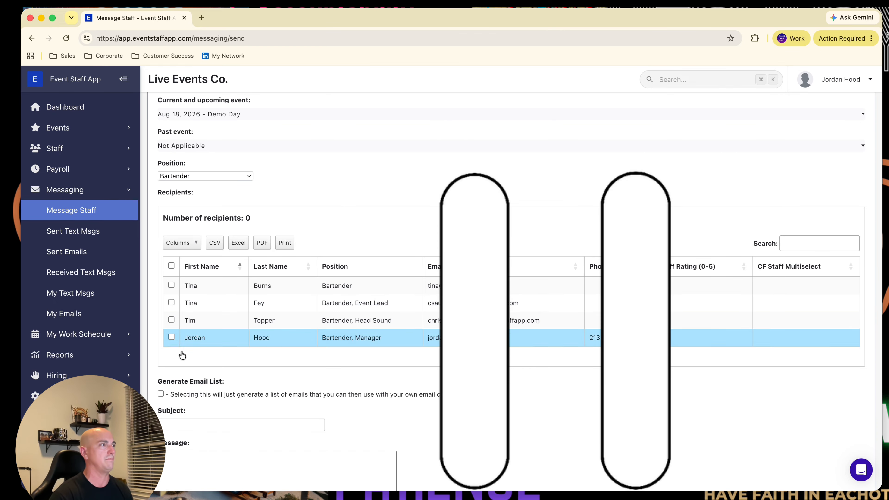
pyautogui.scroll(-2, 182, 355)
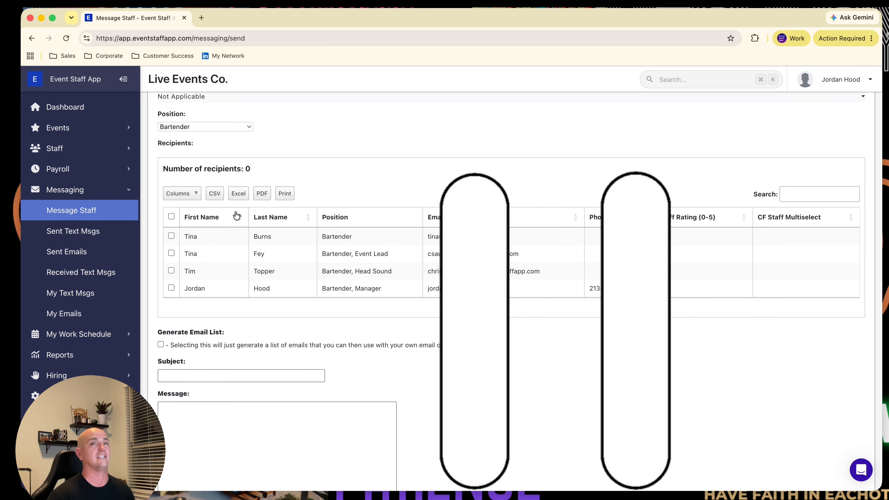
# Reset the recipients' position filter to Not Applicable and review the recipient list and message fields
pyautogui.scroll(1, 222, 202)
pyautogui.scroll(3, 222, 202)
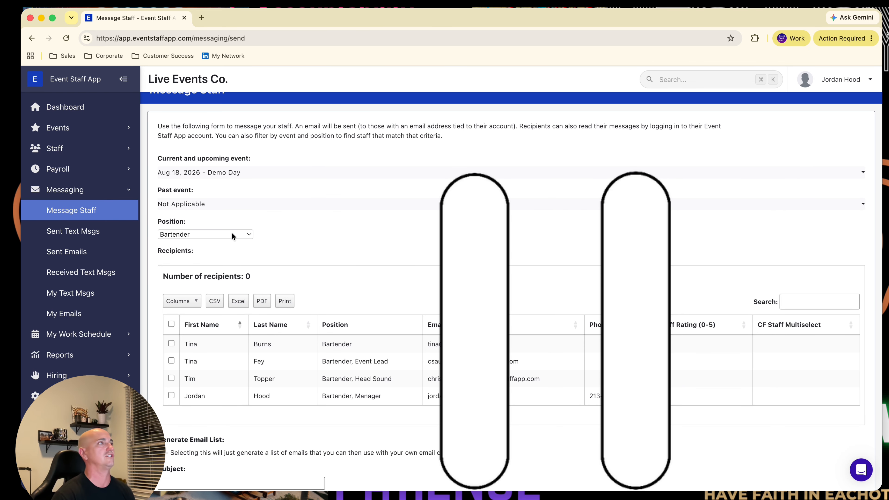
pyautogui.click(182, 235)
pyautogui.click(189, 223)
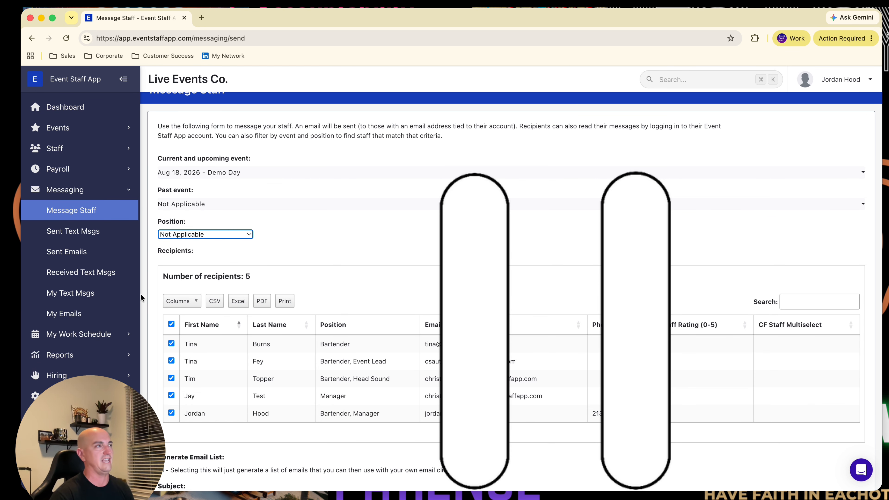
pyautogui.scroll(-3, 161, 285)
pyautogui.scroll(-1, 162, 286)
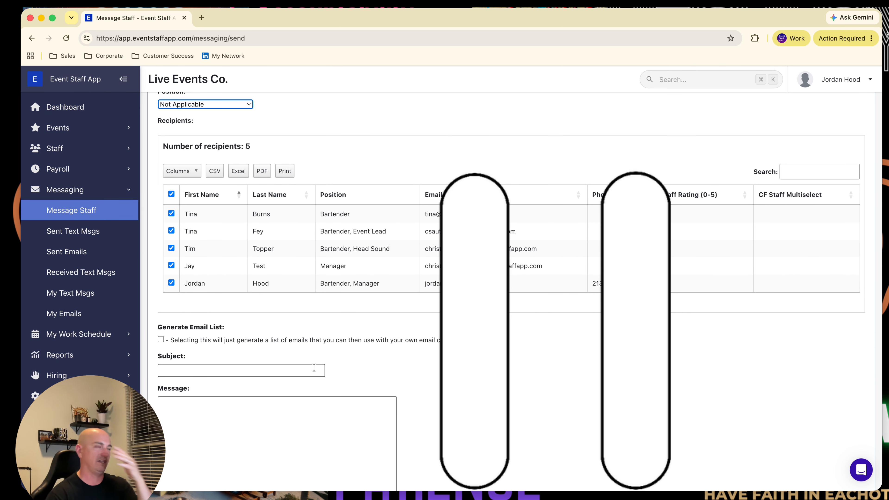
pyautogui.scroll(-1, 230, 327)
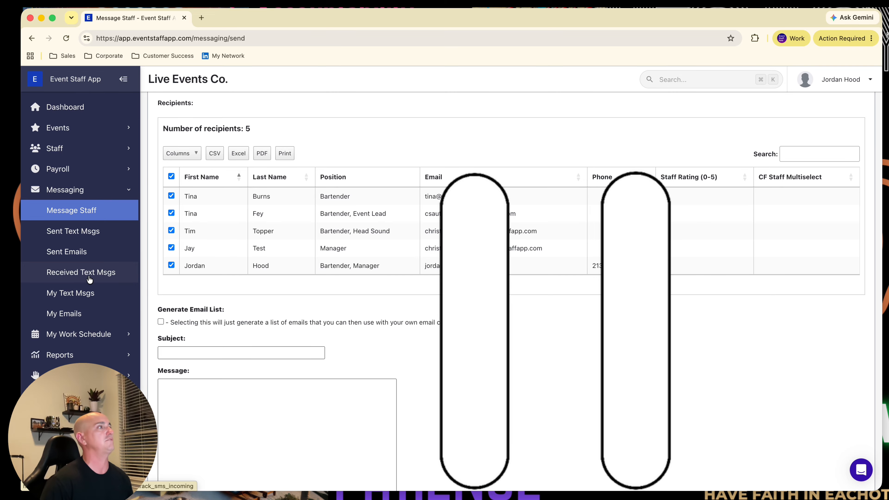
# Open the received text messages and view the newest sender's text message history and its reply field
pyautogui.click(75, 277)
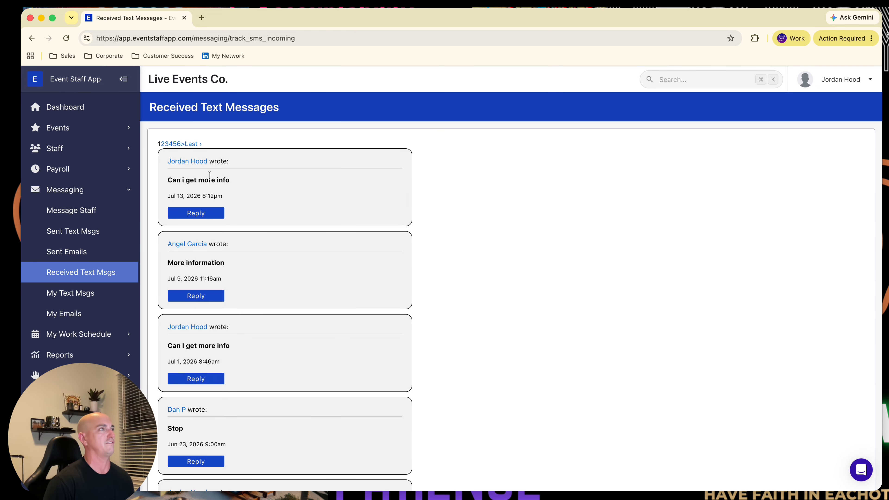
pyautogui.click(197, 213)
pyautogui.scroll(-15, 389, 280)
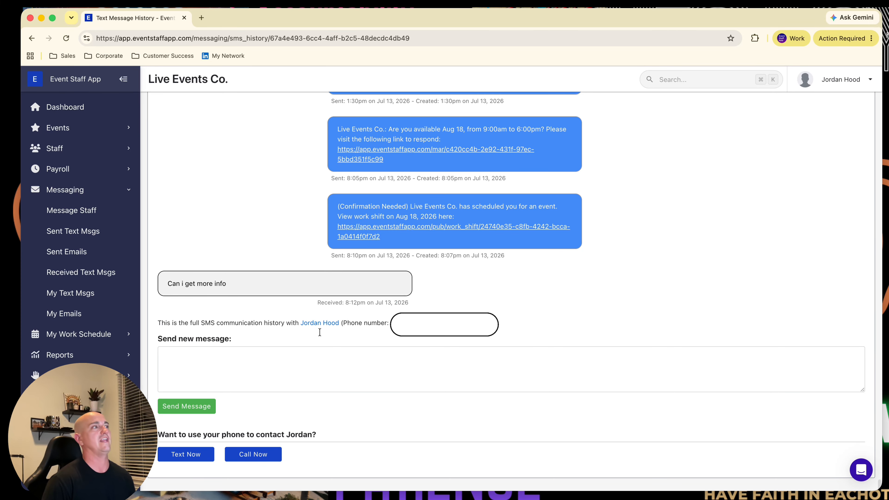
pyautogui.click(269, 364)
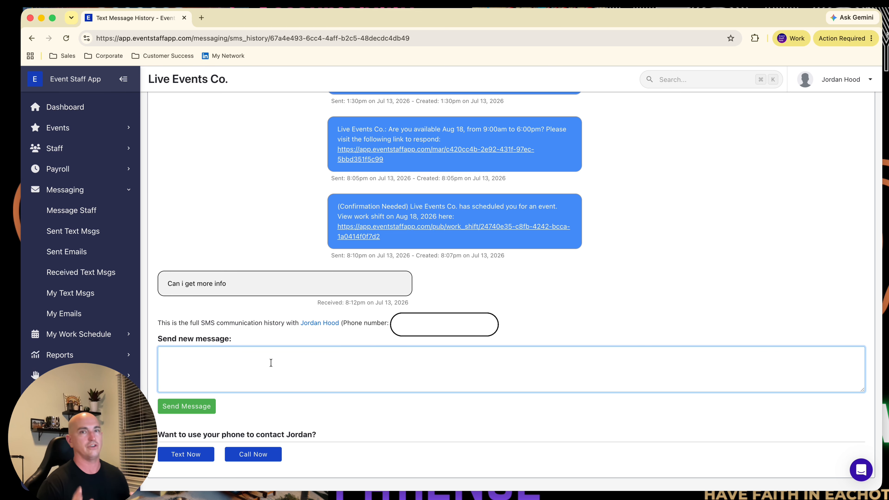
pyautogui.click(113, 193)
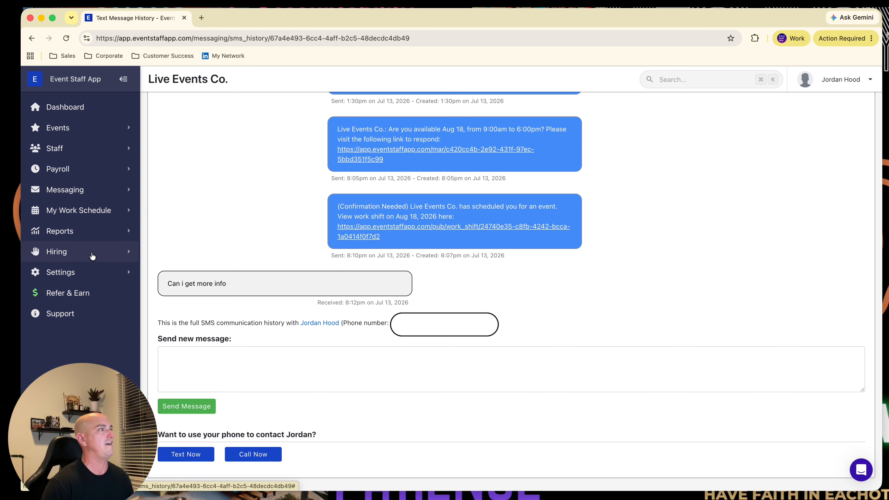
# Open the company reports dashboard and review its events, work shifts and labor costs charts
pyautogui.click(108, 235)
pyautogui.click(72, 253)
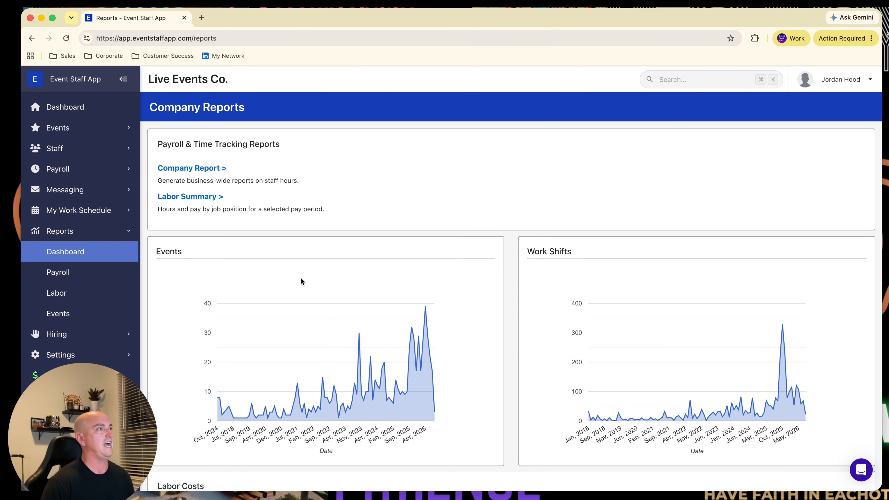
pyautogui.scroll(-6, 302, 281)
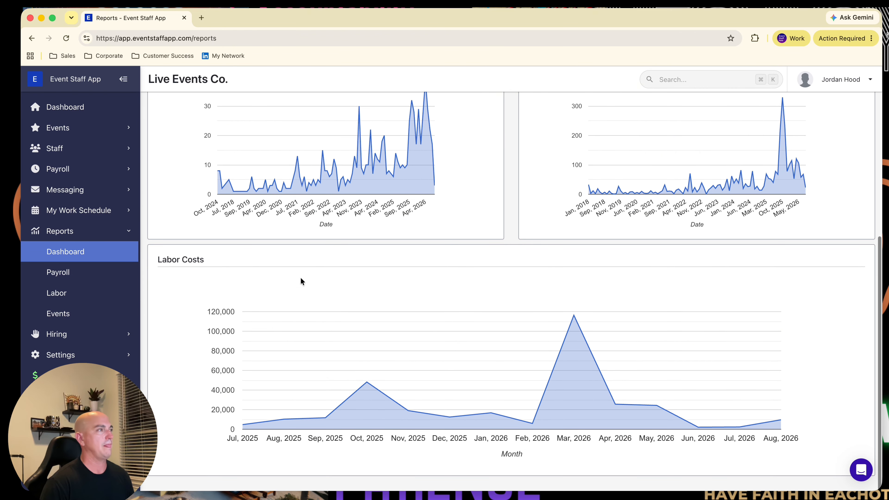
pyautogui.scroll(6, 301, 281)
pyautogui.scroll(-3, 602, 264)
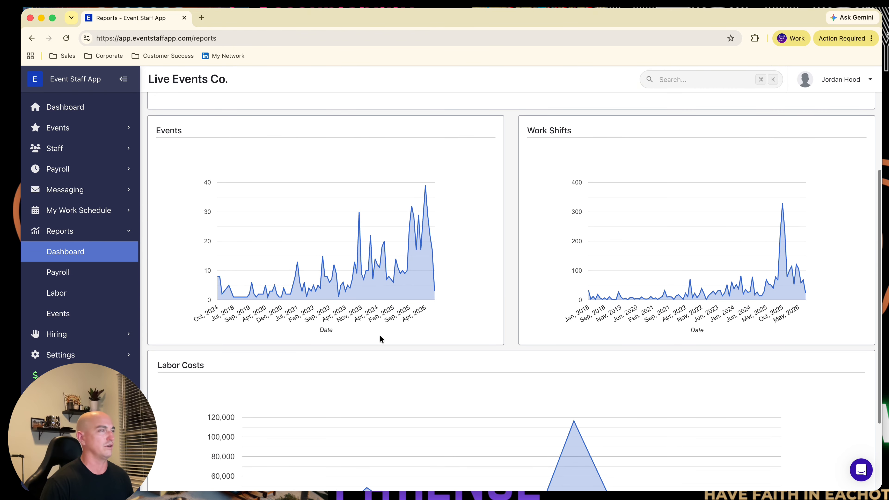
# Open the company payroll report and view the start date calendar without changing the date
pyautogui.click(70, 274)
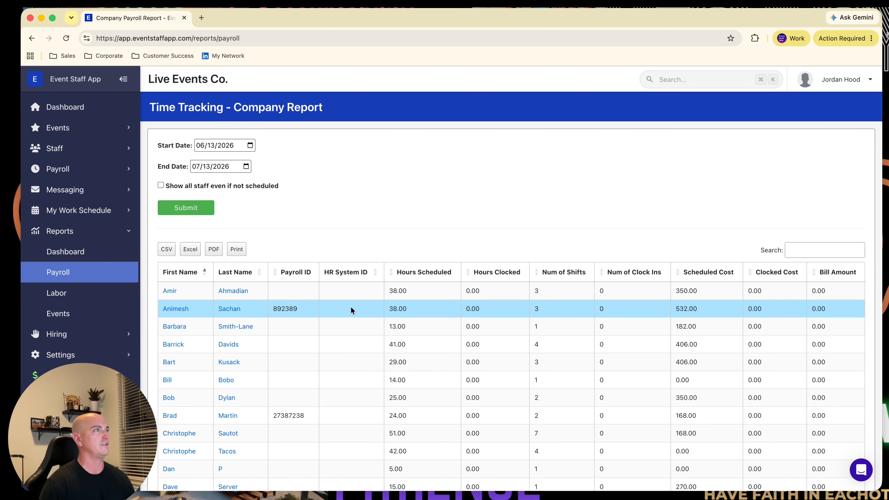
pyautogui.click(250, 146)
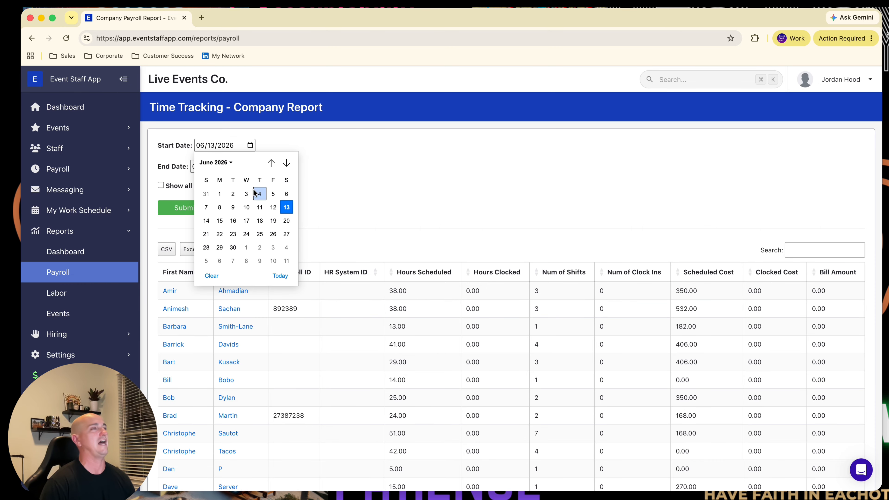
pyautogui.click(416, 180)
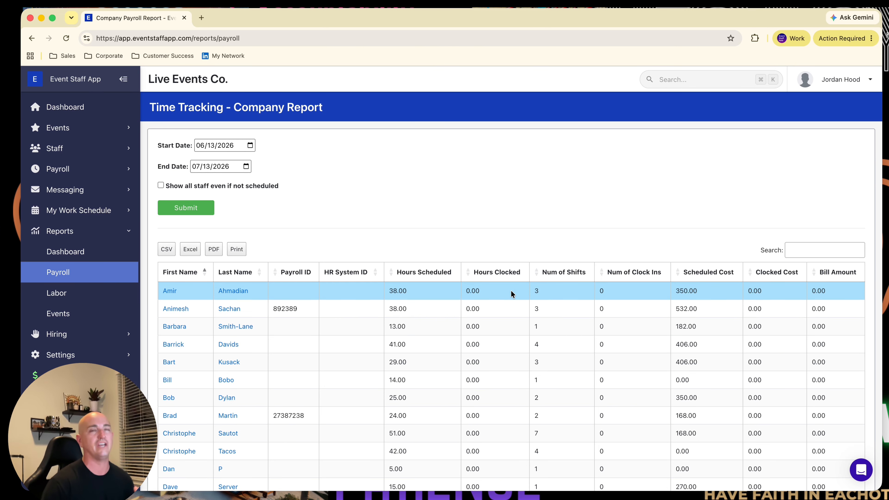
# Open the labor summary and view pay periods Jun 7 - Jun 20, Jul 5 - Jul 18 and finally Feb 15 - Feb 28, 2026
pyautogui.click(72, 297)
pyautogui.click(217, 159)
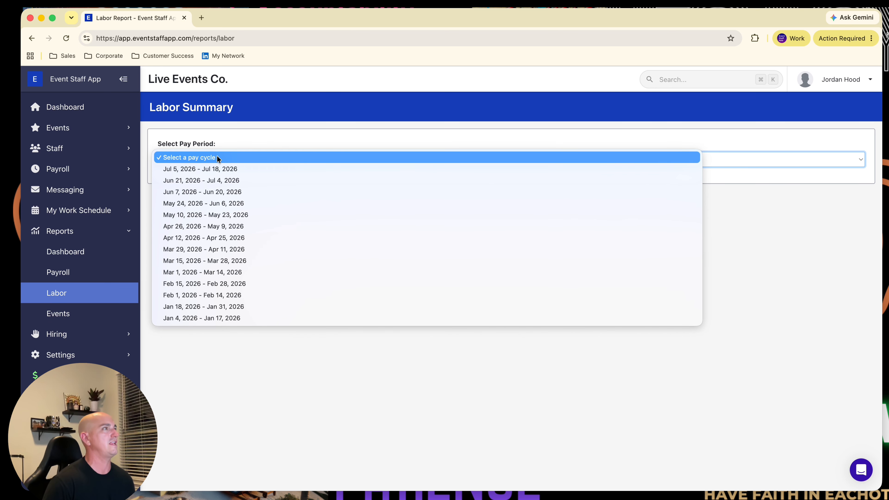
pyautogui.click(210, 191)
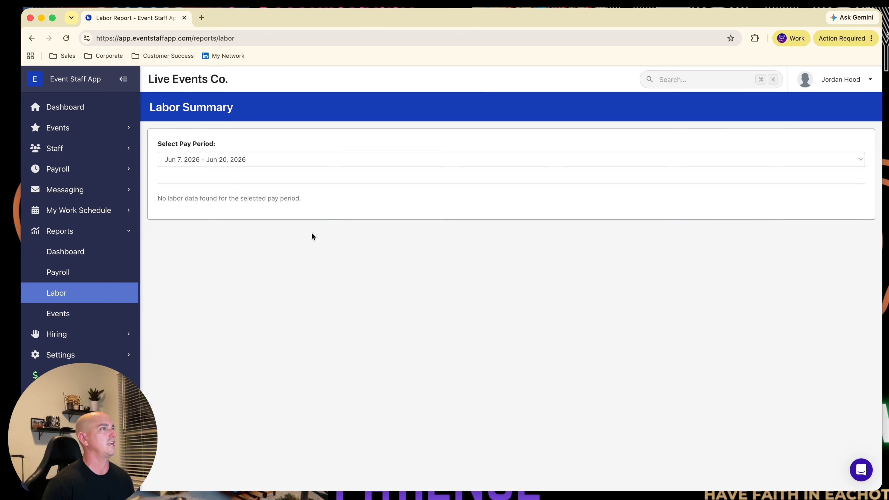
pyautogui.click(221, 159)
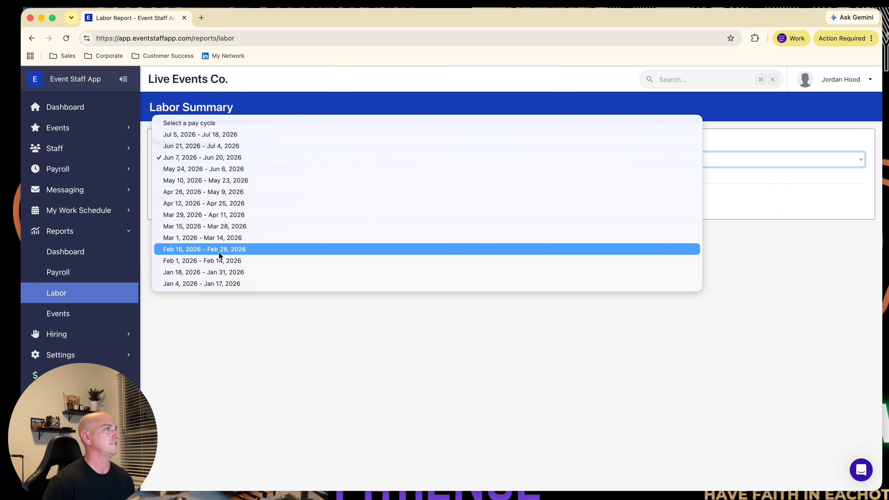
pyautogui.click(224, 137)
pyautogui.click(242, 160)
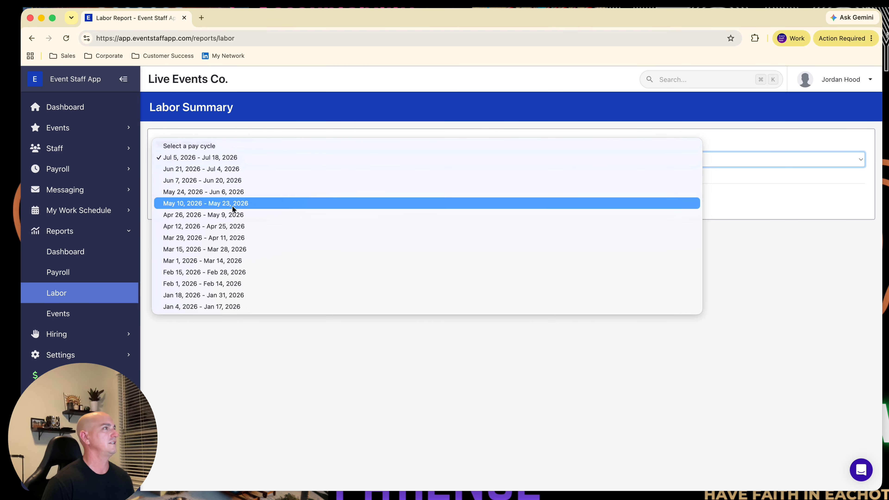
pyautogui.click(231, 271)
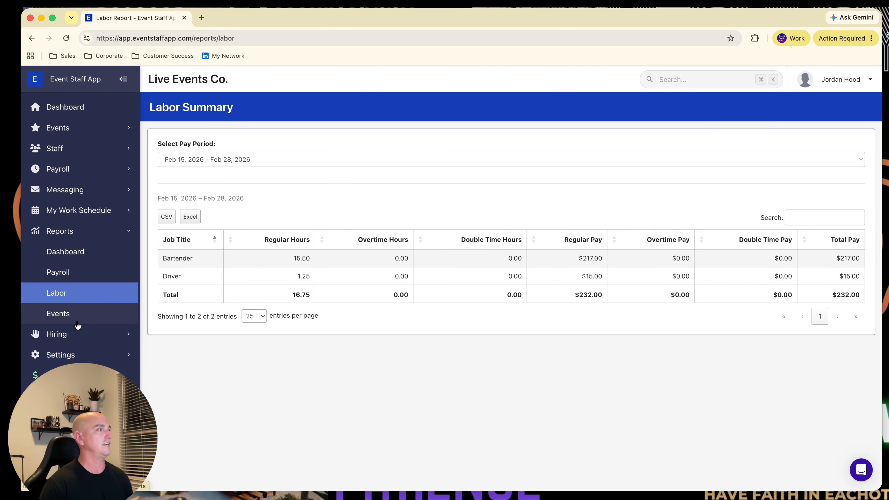
# Open the Day Fest 5 report from the events report and review all columns of its shift table
pyautogui.click(63, 314)
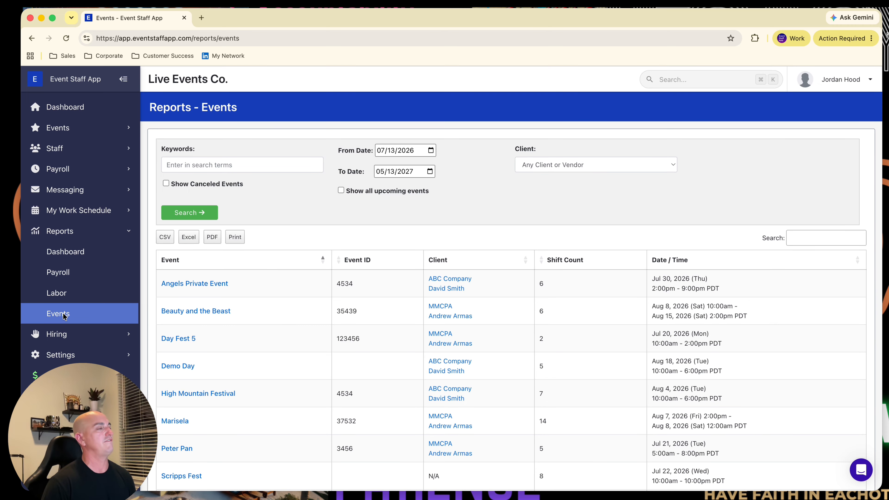
pyautogui.scroll(-3, 238, 341)
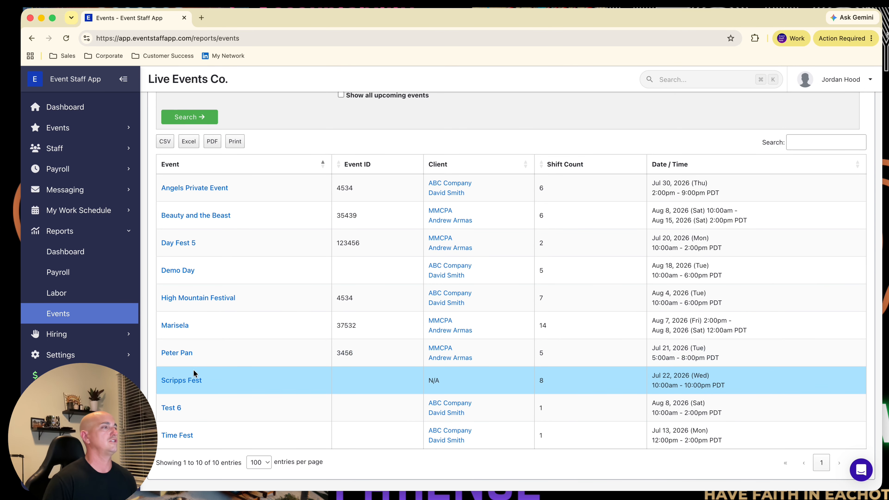
pyautogui.click(187, 244)
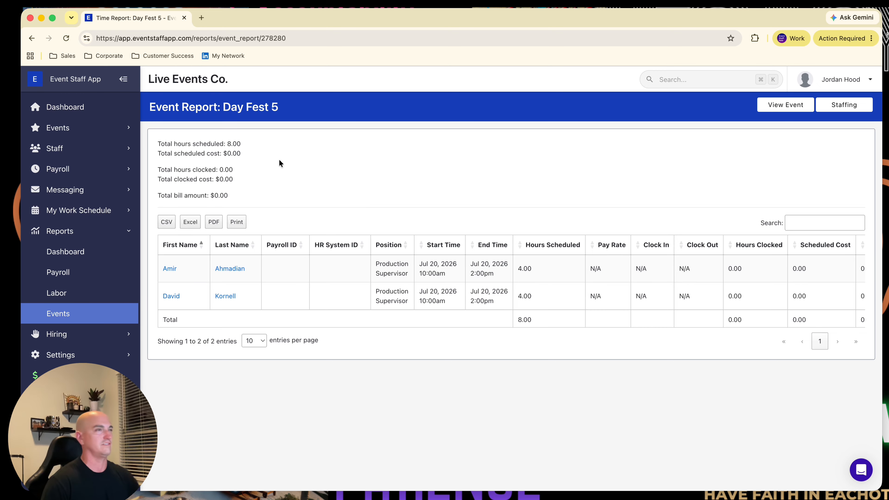
pyautogui.hscroll(2, 365, 284)
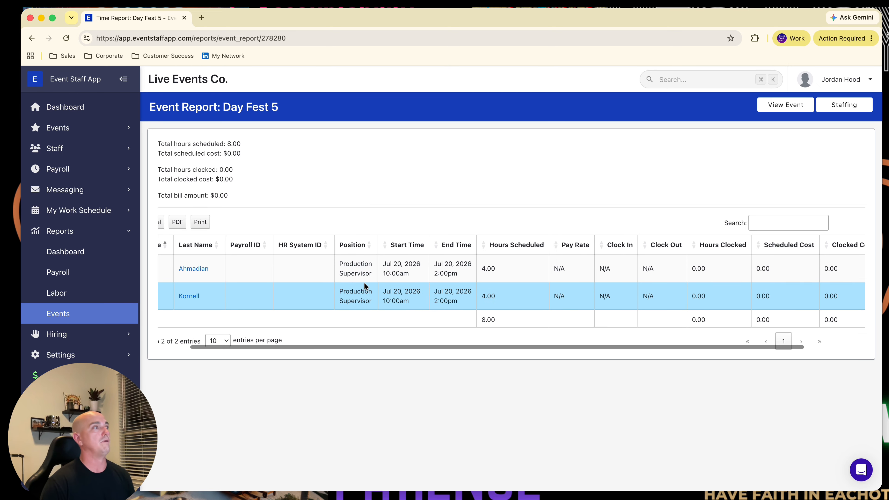
pyautogui.hscroll(-3, 364, 283)
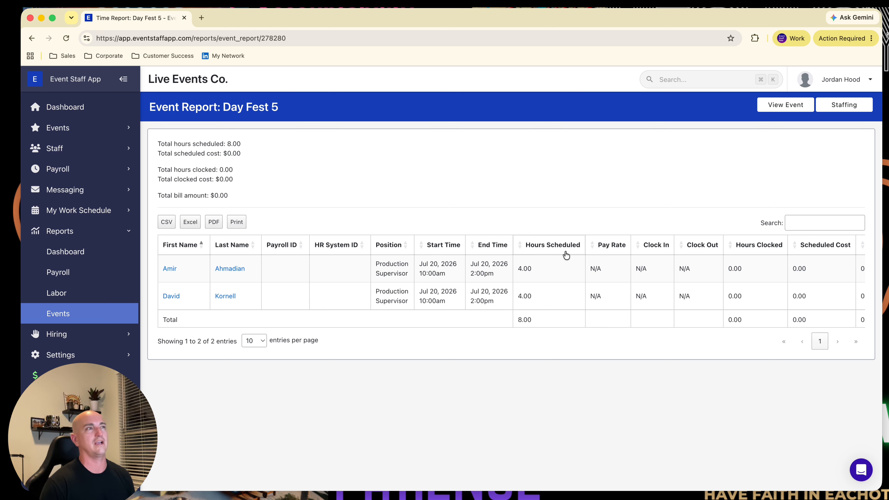
pyautogui.hscroll(5, 566, 255)
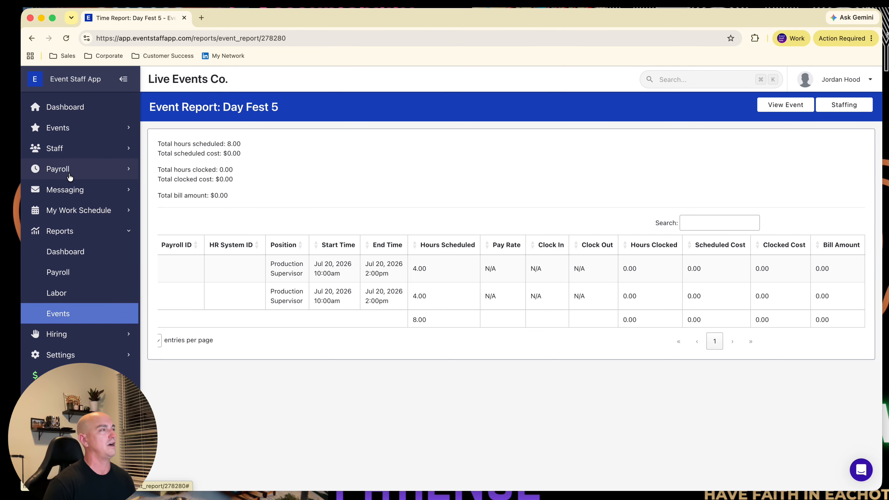
# Open the payroll timesheets for the pay period Jun 7, 2026 - Jun 20, 2026
pyautogui.click(75, 171)
pyautogui.click(78, 190)
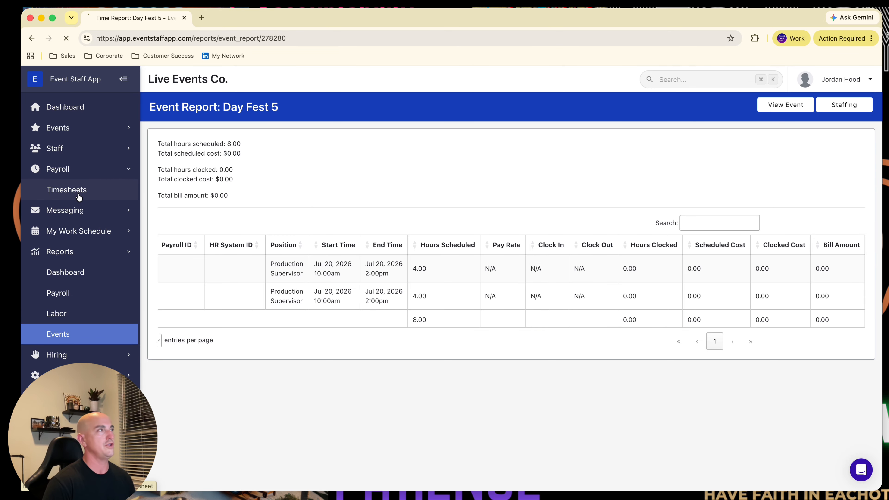
pyautogui.click(236, 156)
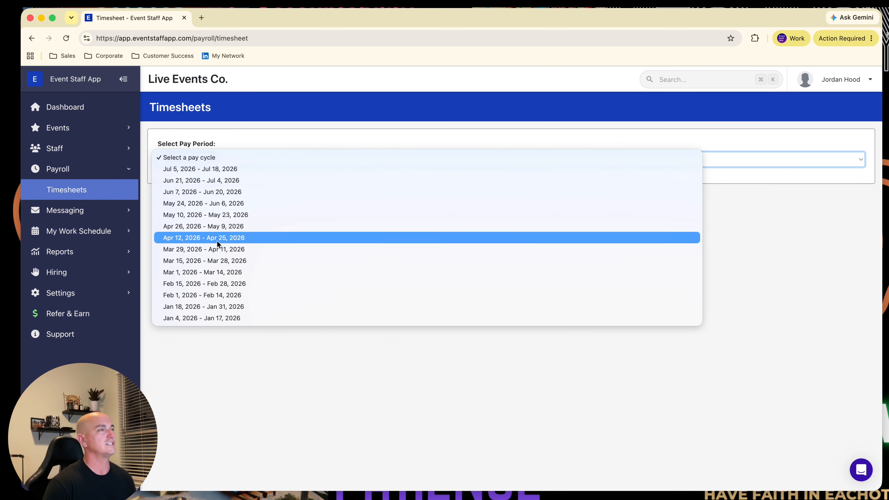
pyautogui.click(231, 193)
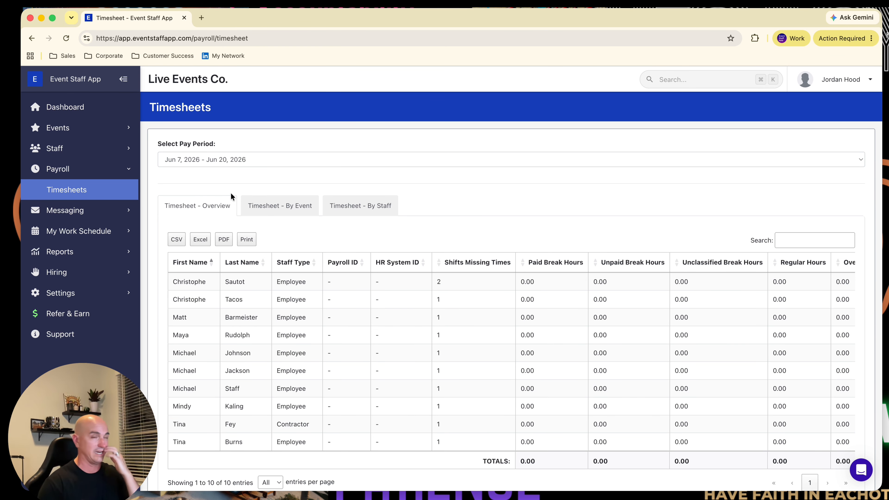
# Review the timesheet overview across its missing times, break hours, overtime and total pay columns
pyautogui.click(195, 280)
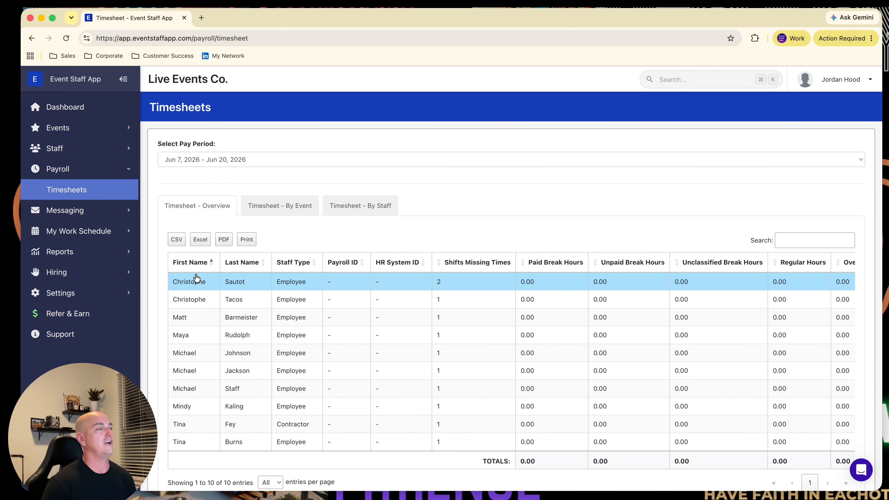
pyautogui.hscroll(1, 435, 282)
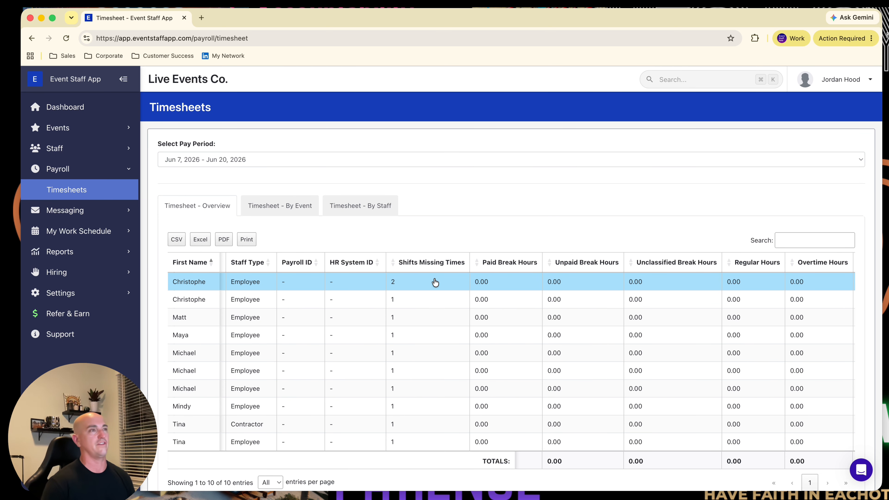
pyautogui.hscroll(-1, 435, 282)
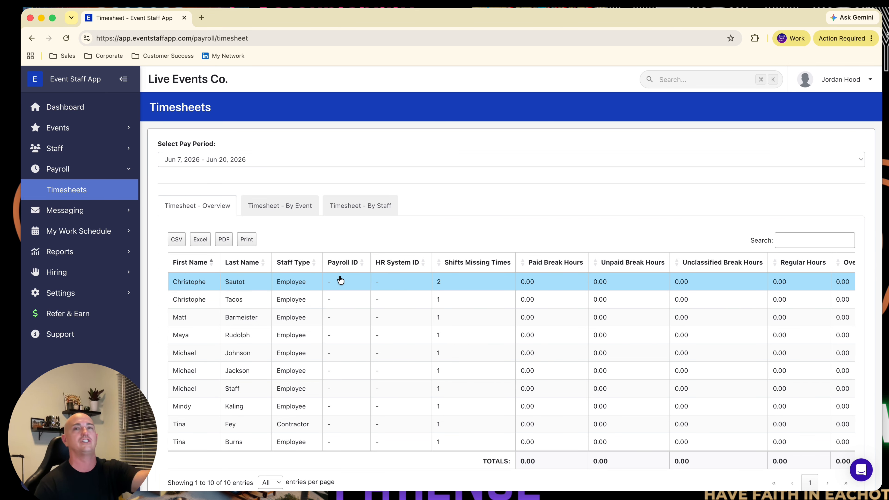
pyautogui.click(358, 307)
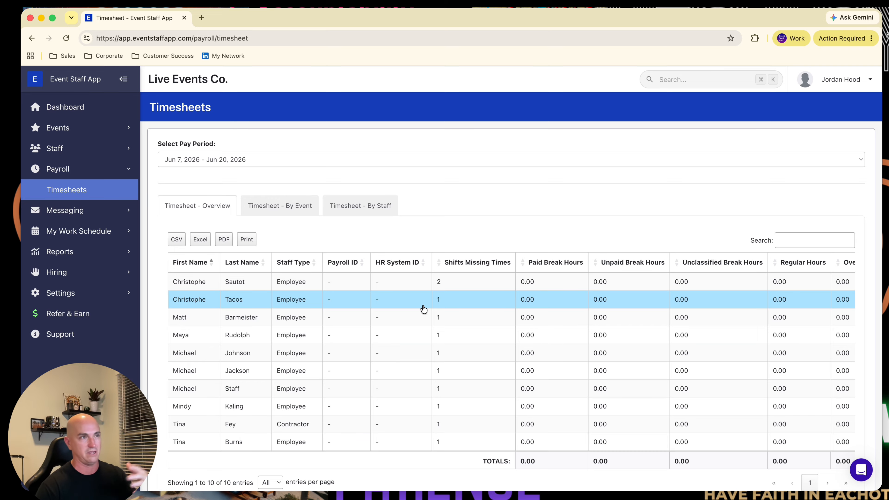
pyautogui.hscroll(10, 424, 308)
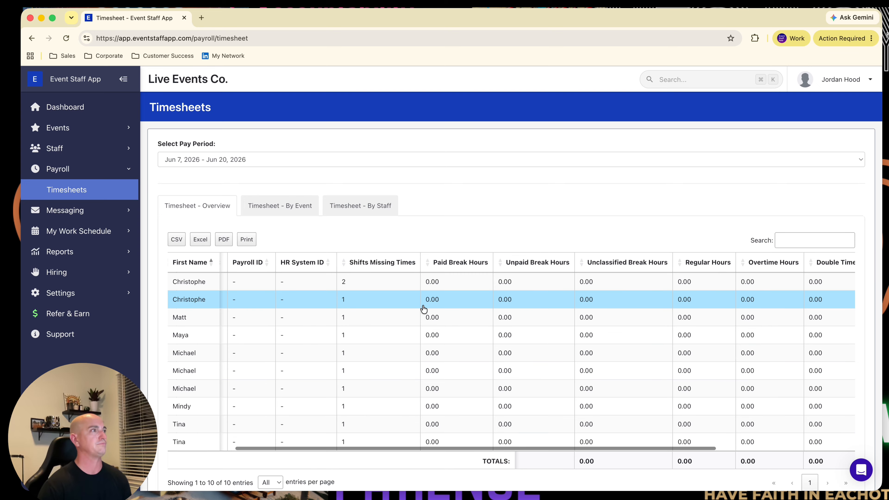
pyautogui.hscroll(3, 366, 269)
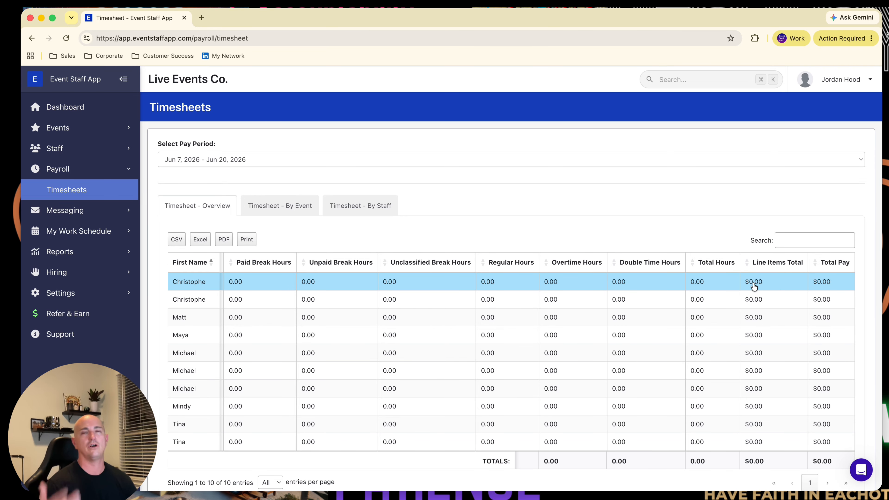
# View the timesheet breakdown by event and by staff, including the regular, overtime and double time columns
pyautogui.click(295, 211)
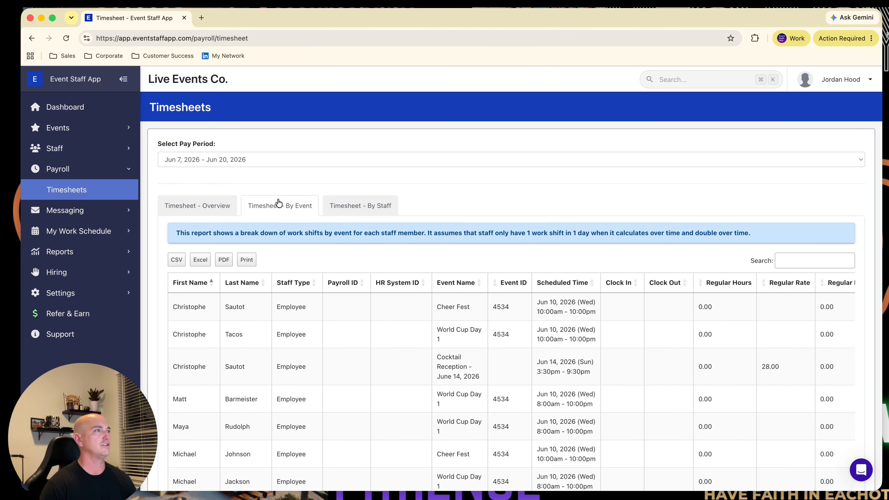
pyautogui.scroll(-3, 367, 292)
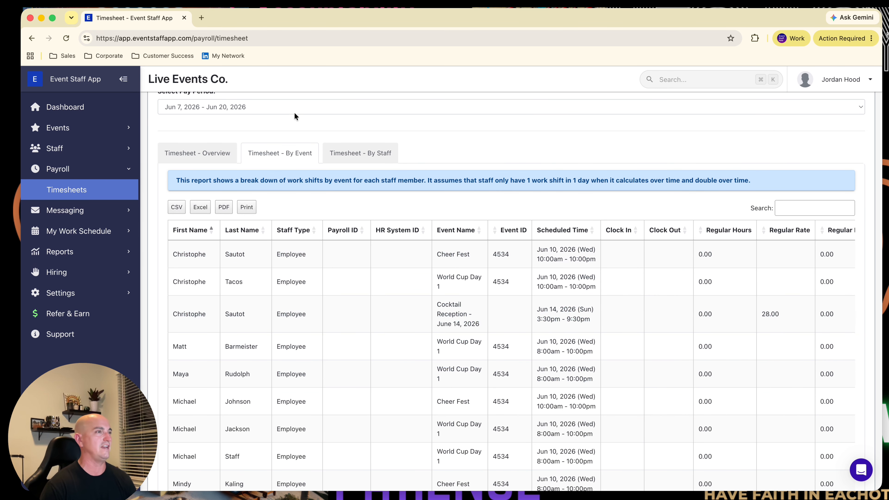
pyautogui.click(369, 155)
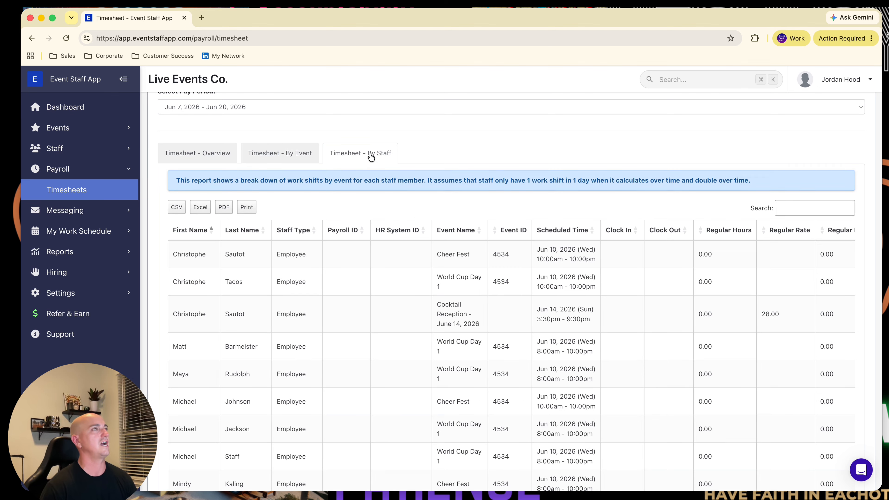
pyautogui.scroll(-3, 326, 264)
pyautogui.hscroll(10, 325, 264)
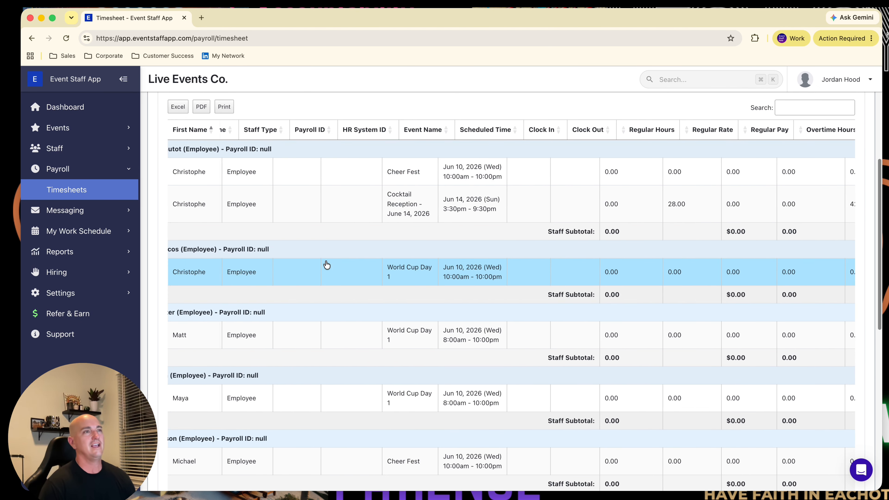
pyautogui.hscroll(3, 326, 265)
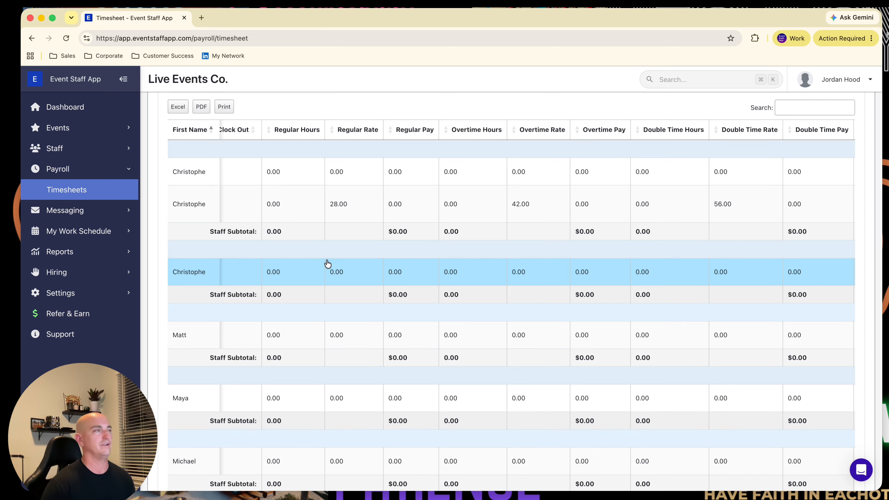
pyautogui.scroll(5, 326, 265)
pyautogui.click(96, 169)
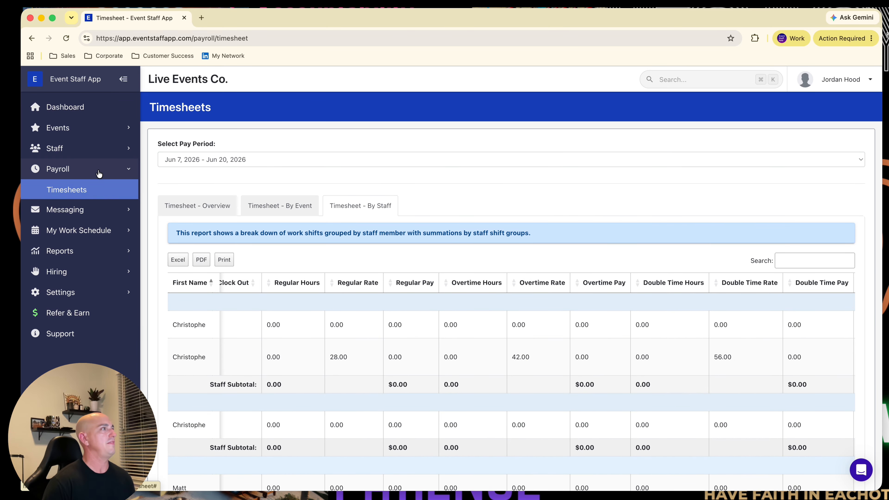